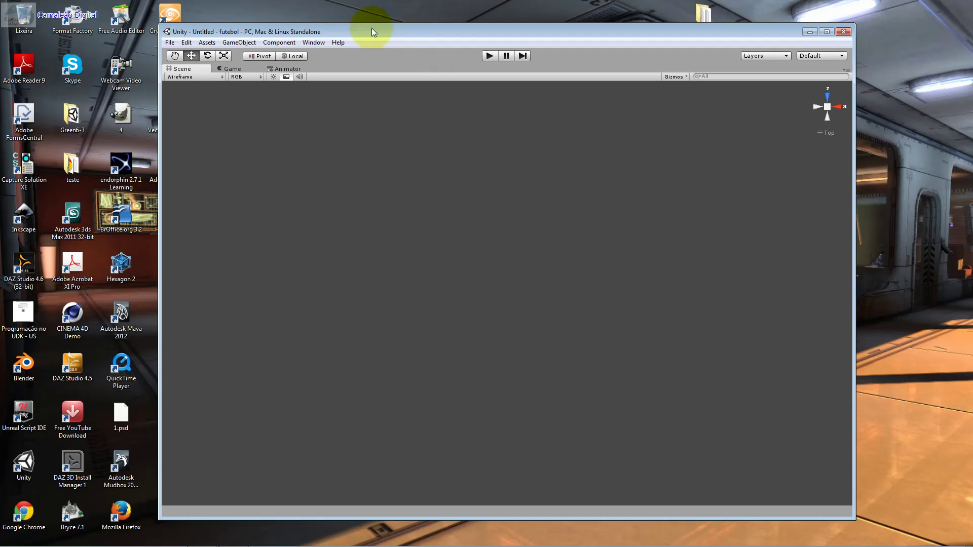
Browse the Project window's Assets > Modeller > Futbolcu folder and select the SoccerPlayer FBX.
click(322, 44)
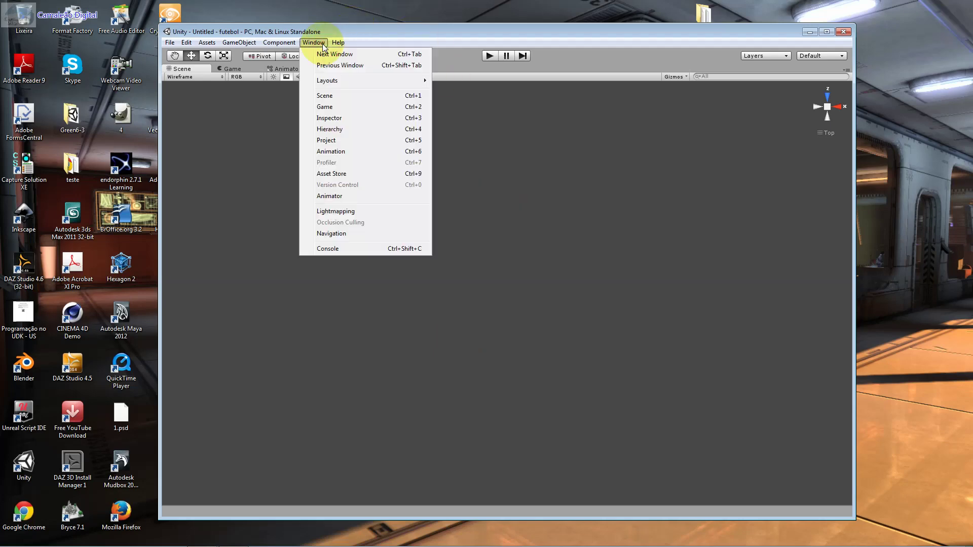
click(336, 141)
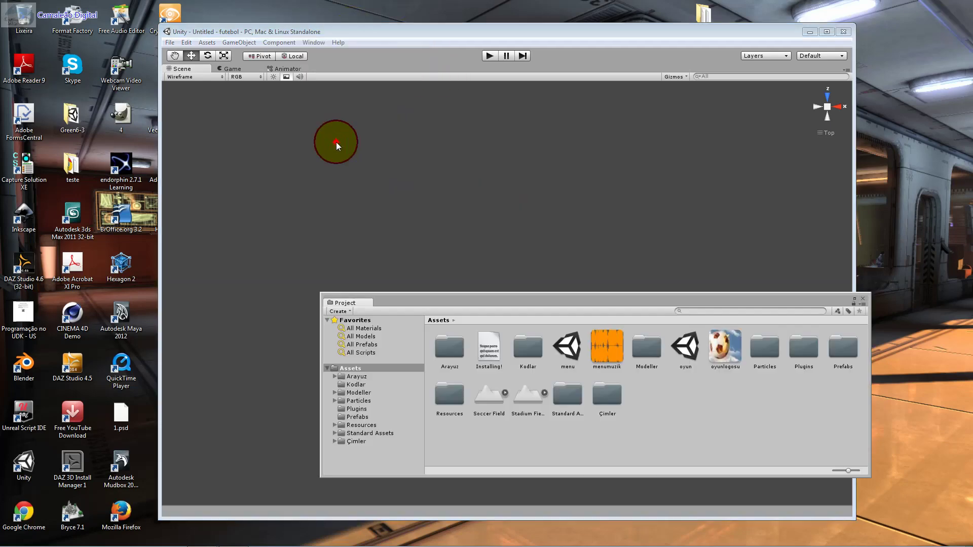
click(368, 393)
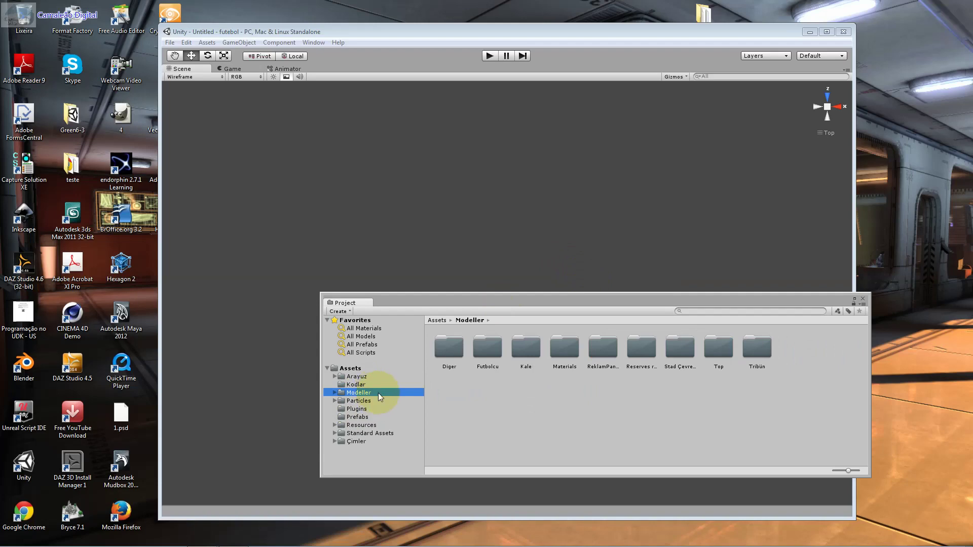
click(375, 384)
click(334, 393)
click(362, 409)
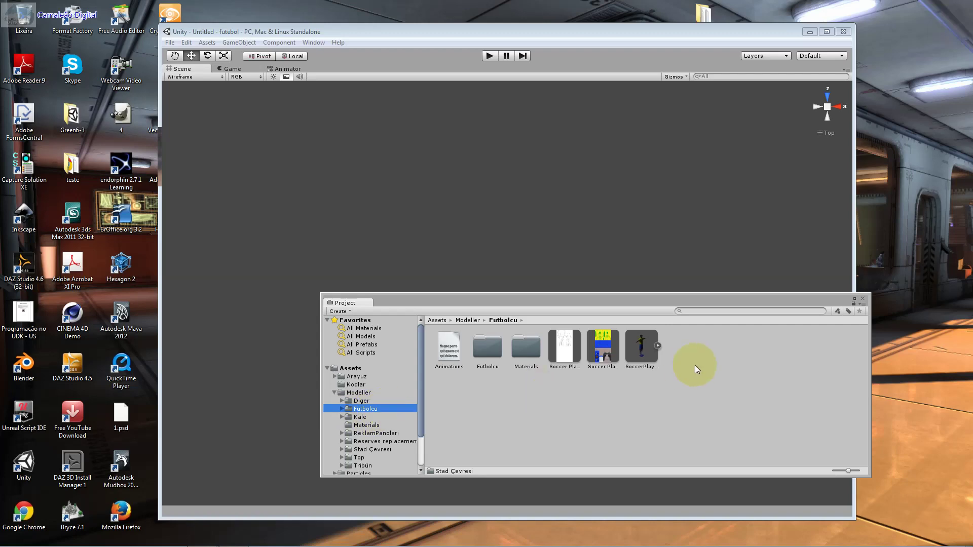
click(649, 360)
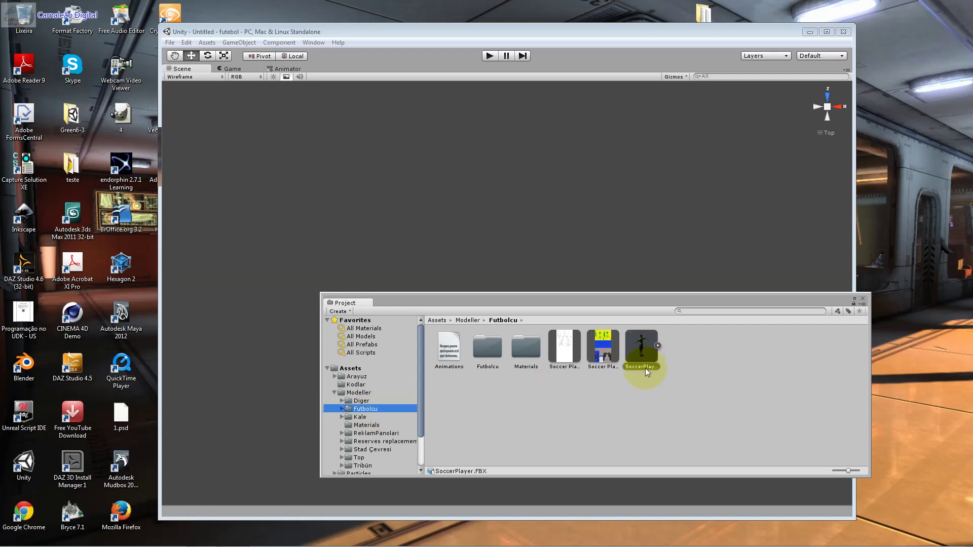
click(313, 42)
Show SoccerPlayer in the Inspector, expand the asset and preview the kos clip from several angles.
click(339, 117)
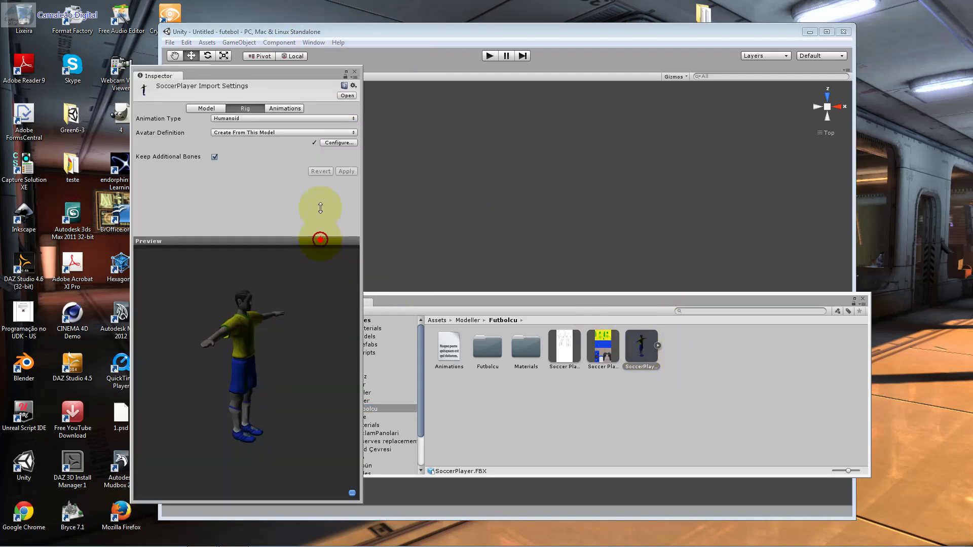
drag(319, 243, 320, 175)
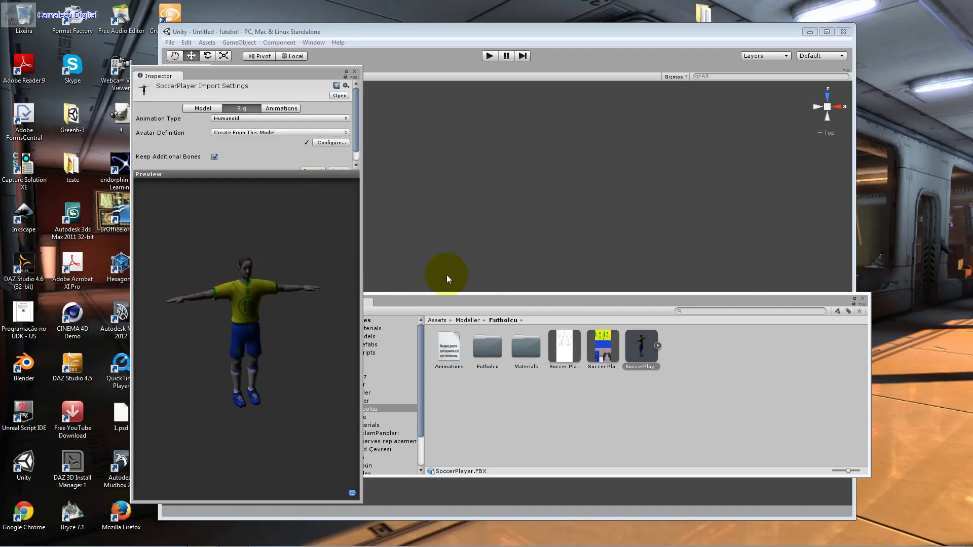
mouse_move(238, 295)
mouse_down()
mouse_move(218, 264)
mouse_move(187, 264)
mouse_move(248, 281)
mouse_move(226, 243)
mouse_move(285, 321)
mouse_move(271, 326)
mouse_up()
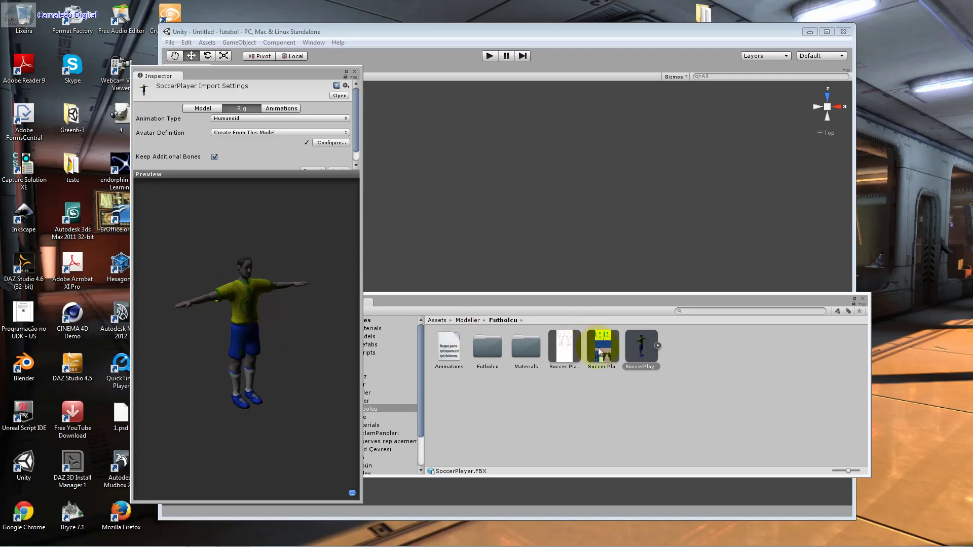
click(657, 346)
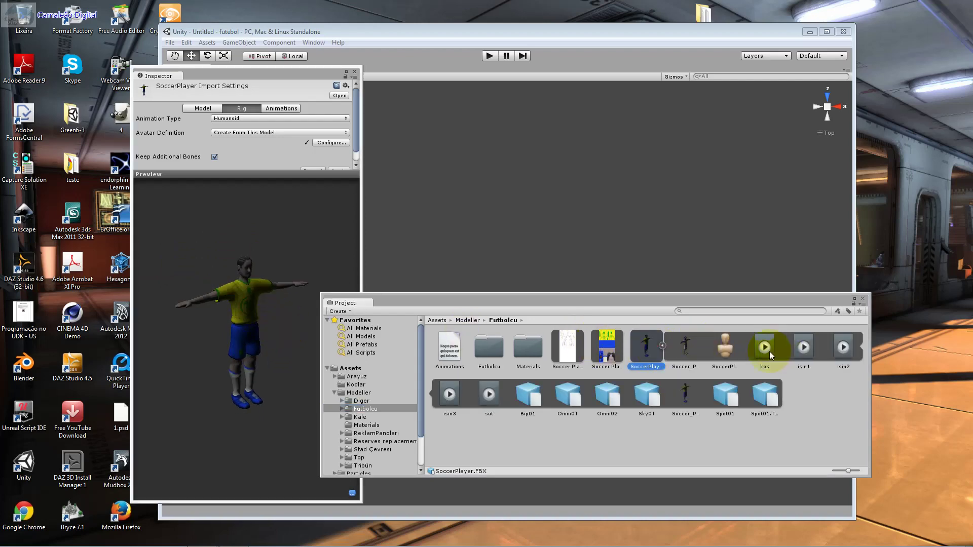
click(740, 353)
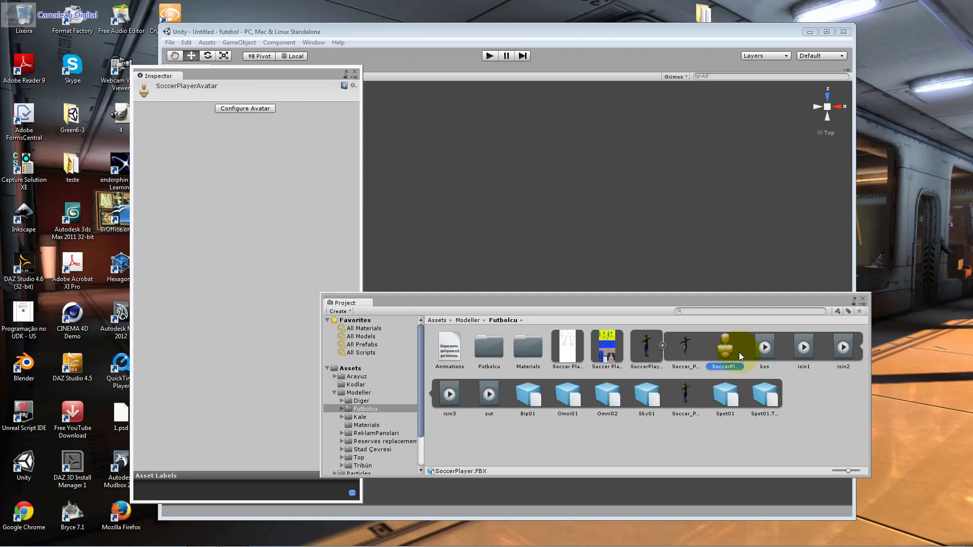
drag(297, 314, 772, 286)
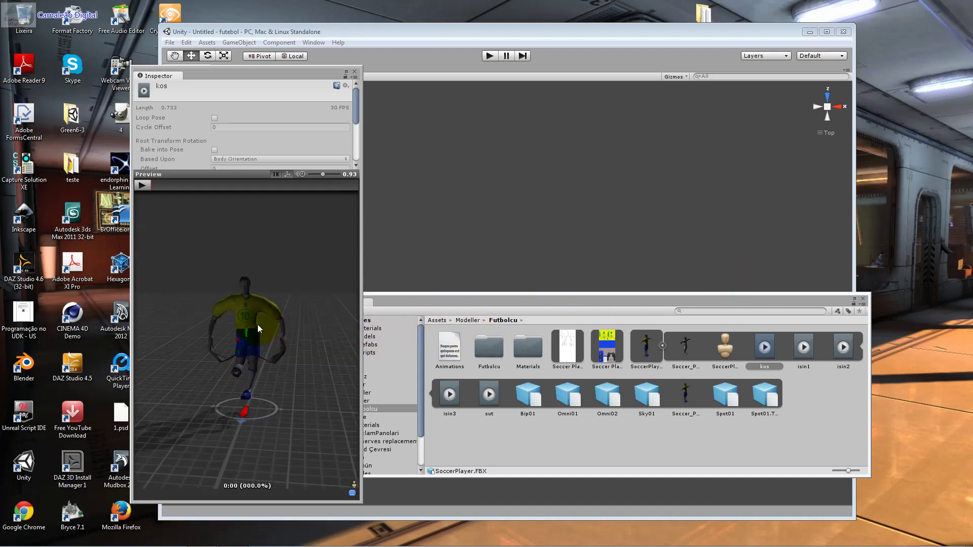
drag(230, 323, 370, 341)
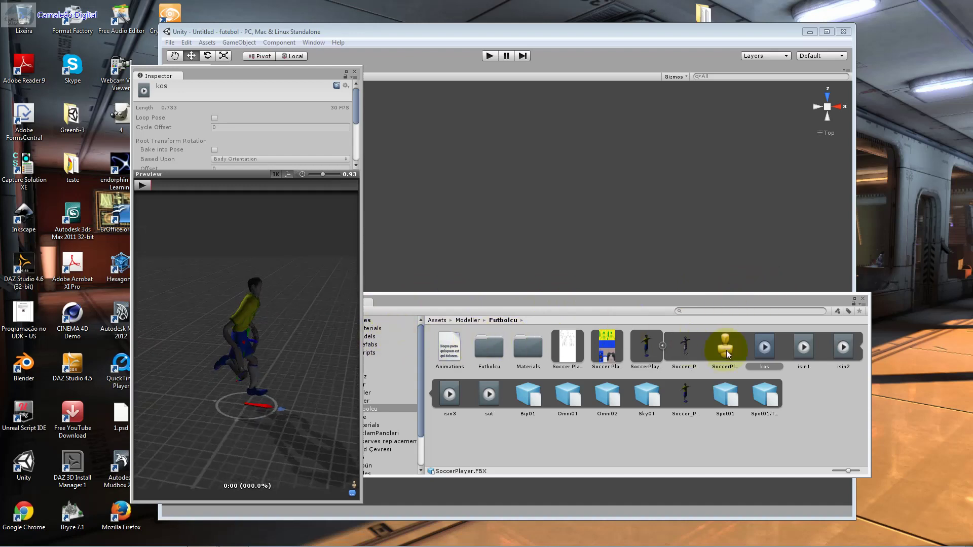
Preview the isin1, isin2, isin3 and sut animation clips.
click(804, 347)
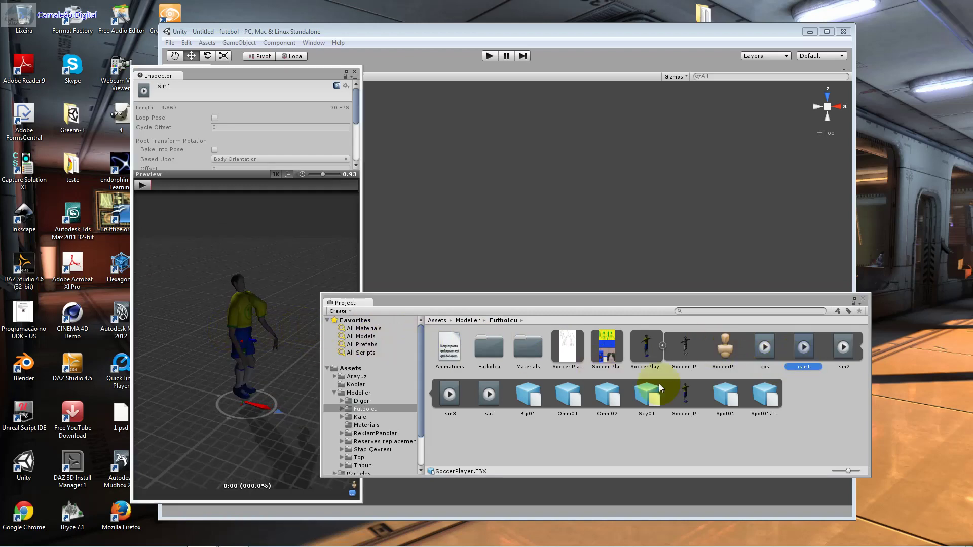
click(844, 347)
mouse_move(245, 333)
mouse_down()
mouse_move(95, 334)
mouse_move(399, 367)
mouse_up()
click(449, 393)
click(484, 393)
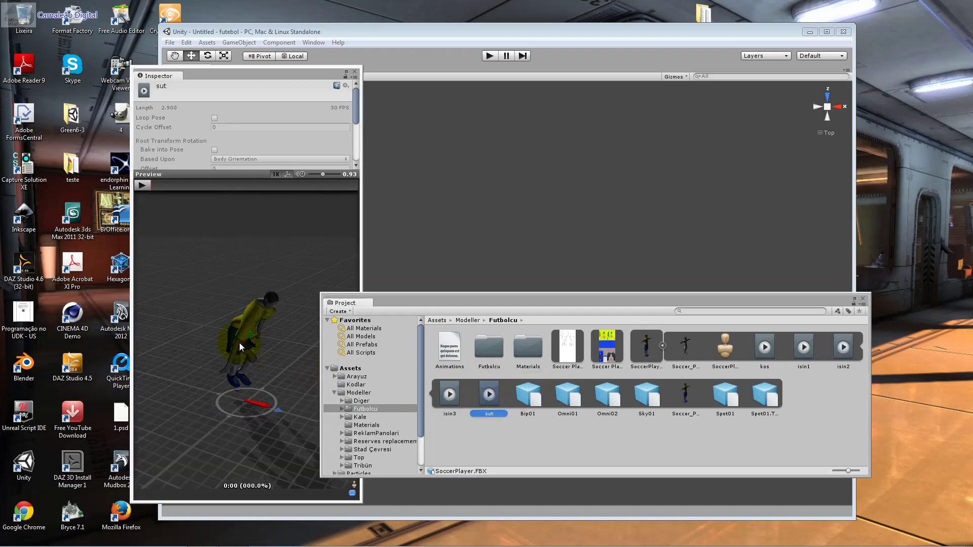
mouse_move(239, 342)
mouse_down()
mouse_move(411, 354)
mouse_move(221, 361)
mouse_up()
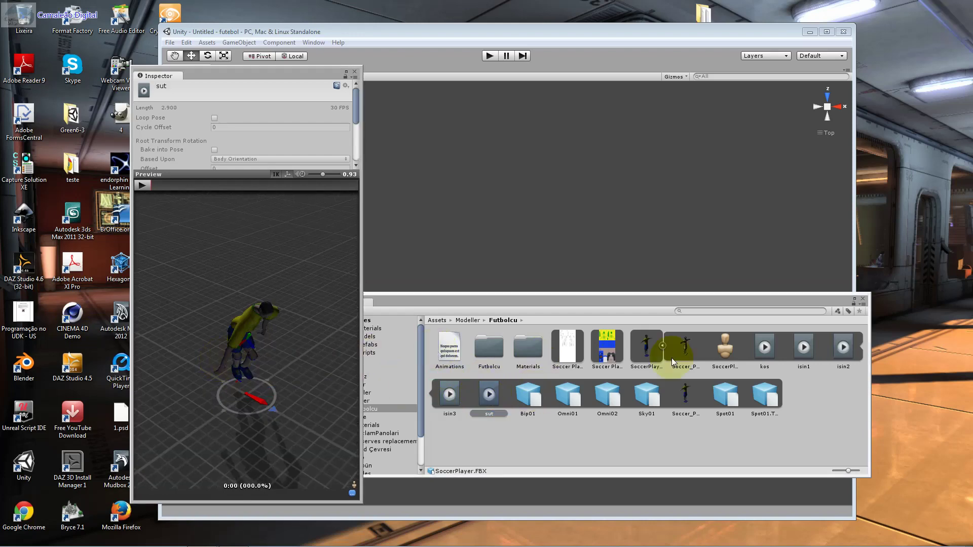
Inspect Soccer_Player_Mesh, then reselect the SoccerPlayer model and open its context menu.
click(636, 346)
click(692, 352)
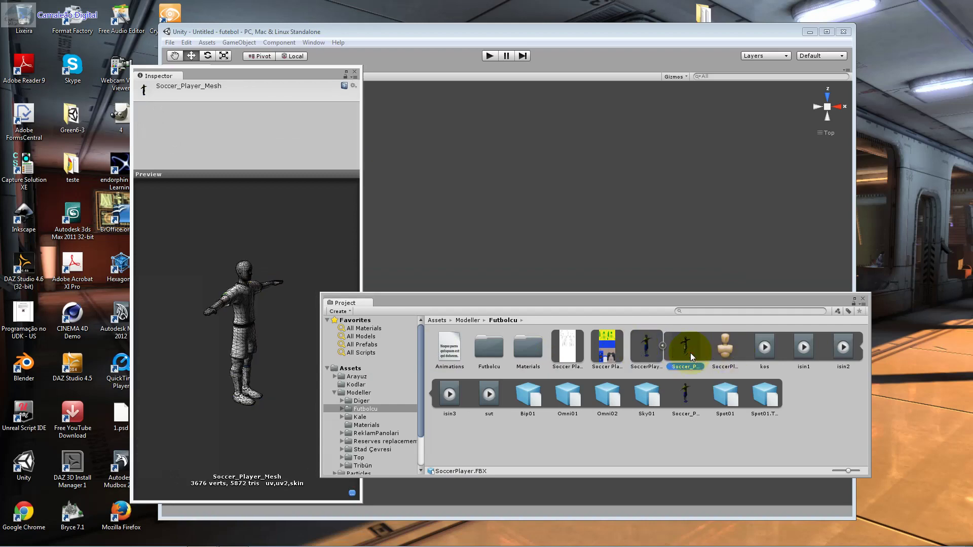
click(649, 356)
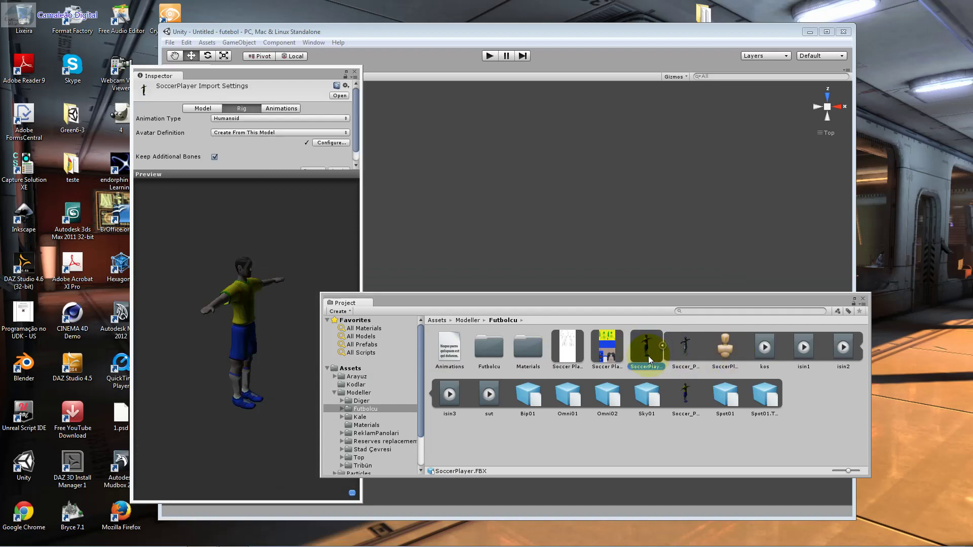
right_click(649, 356)
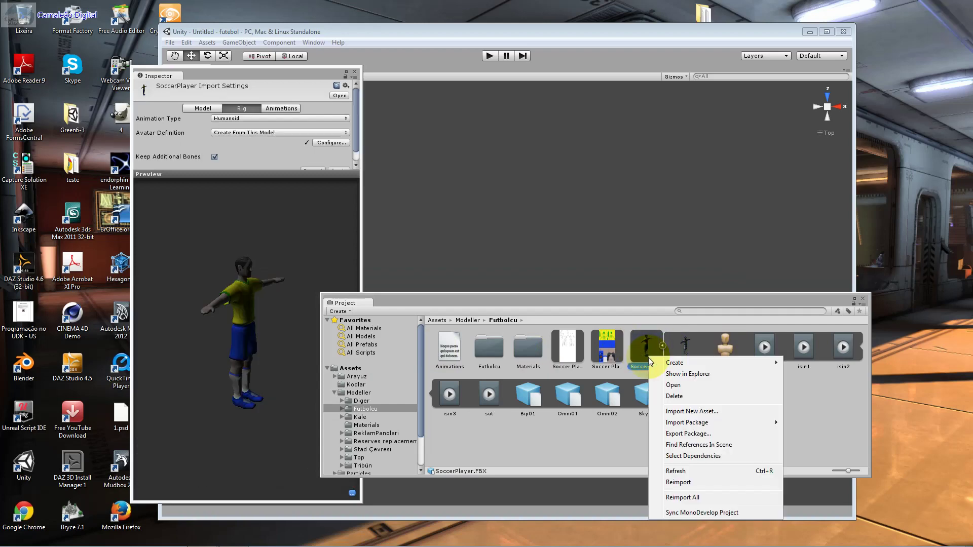
Reveal the SoccerPlayer FBX in Explorer, then launch 3ds Max from the desktop shortcut.
click(701, 378)
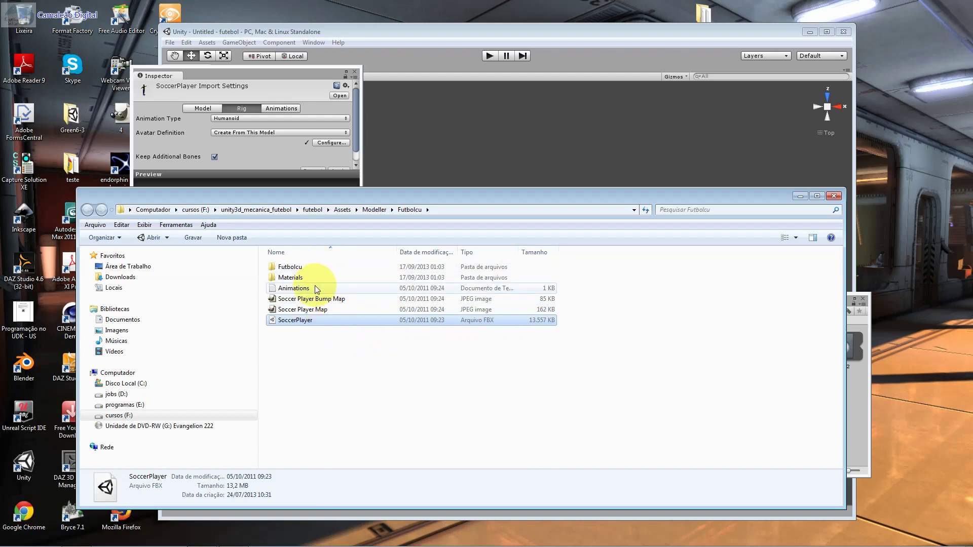
drag(213, 195, 399, 219)
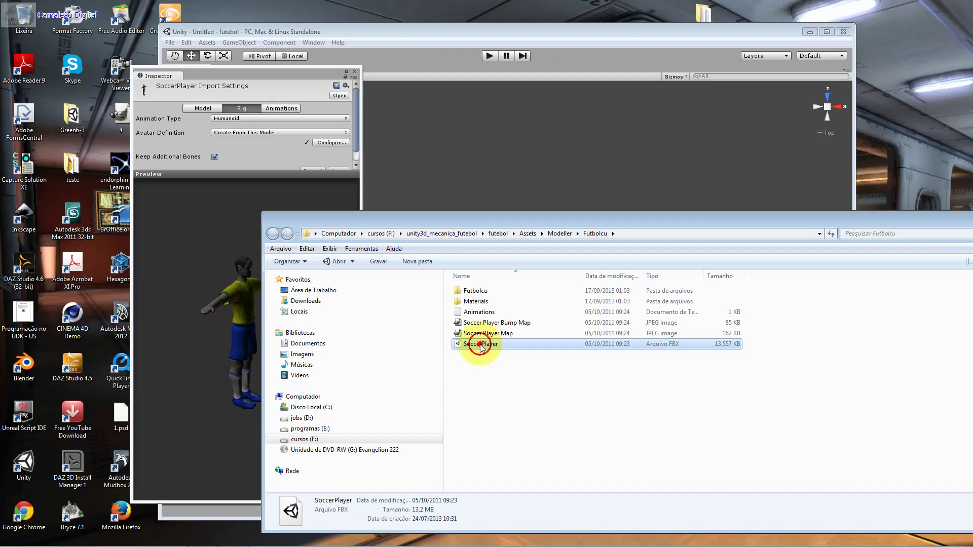
double_click(76, 227)
click(160, 254)
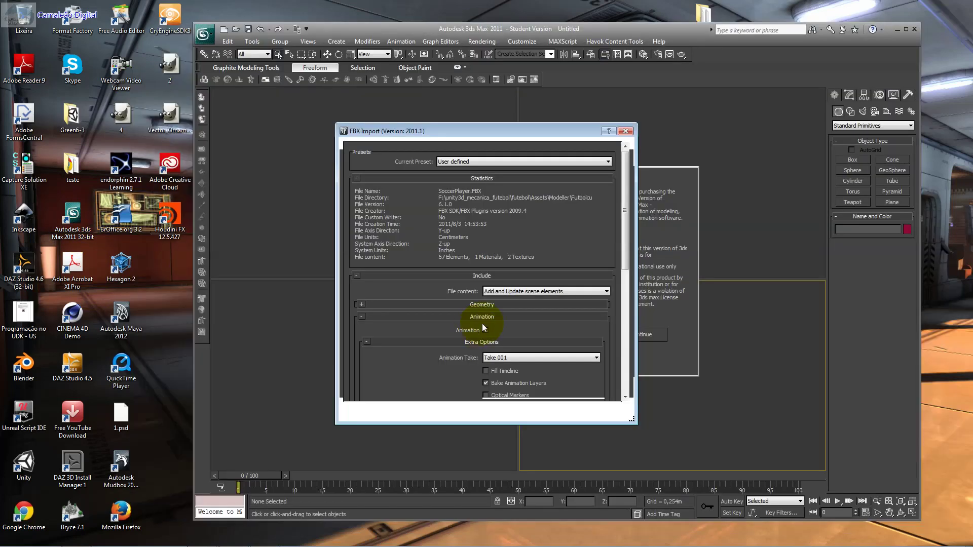
Import the FBX with Animation enabled, then dismiss the warnings, student notice and Learning Movies.
drag(495, 131, 495, 124)
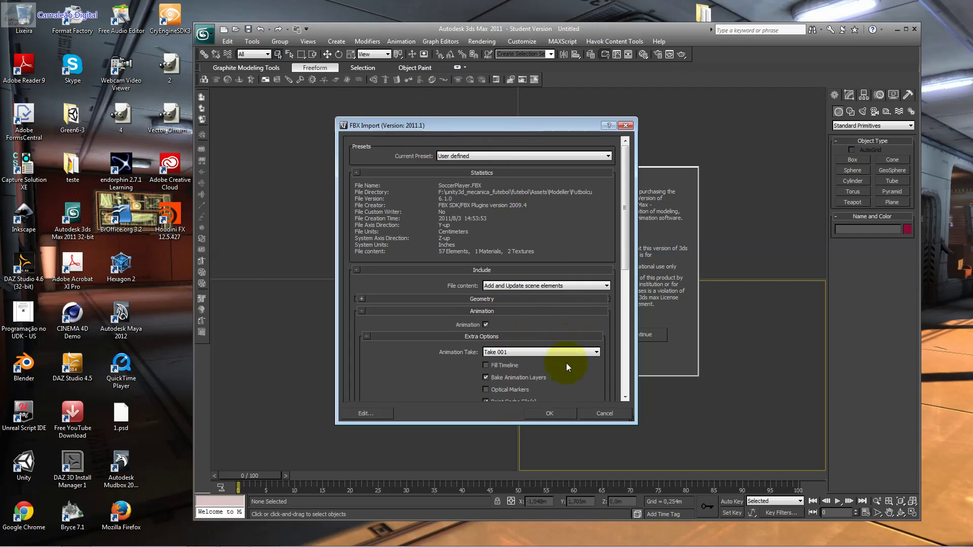
click(545, 412)
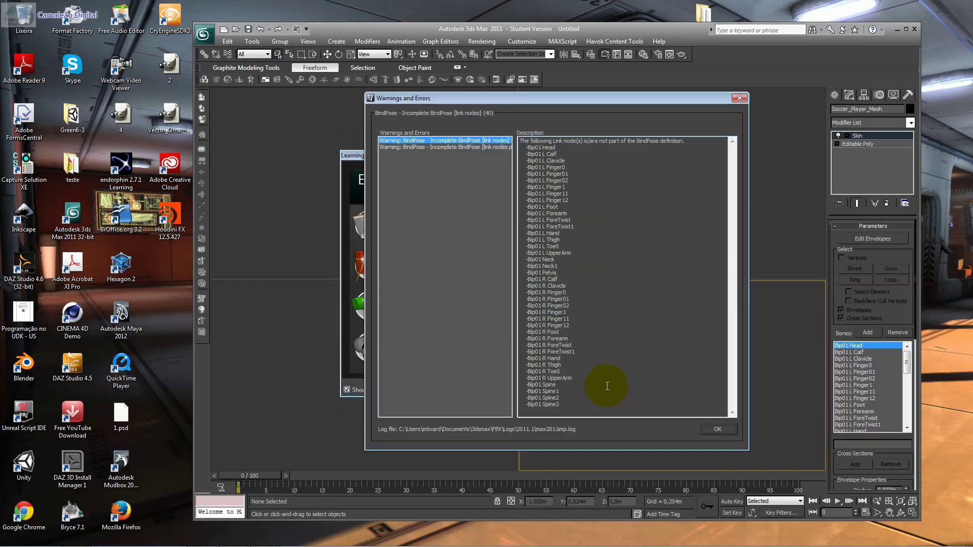
mouse_move(564, 171)
mouse_down()
mouse_move(616, 345)
mouse_move(605, 148)
mouse_up()
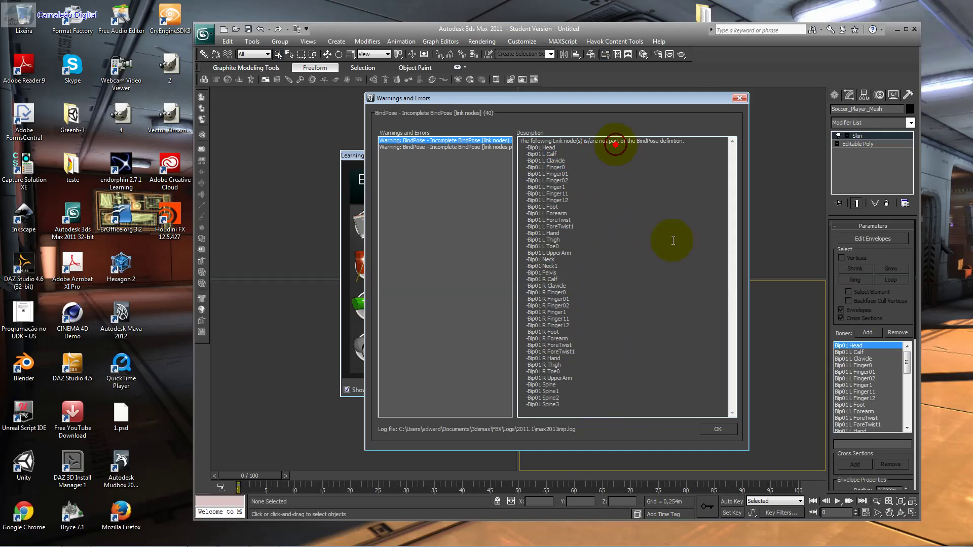
click(717, 429)
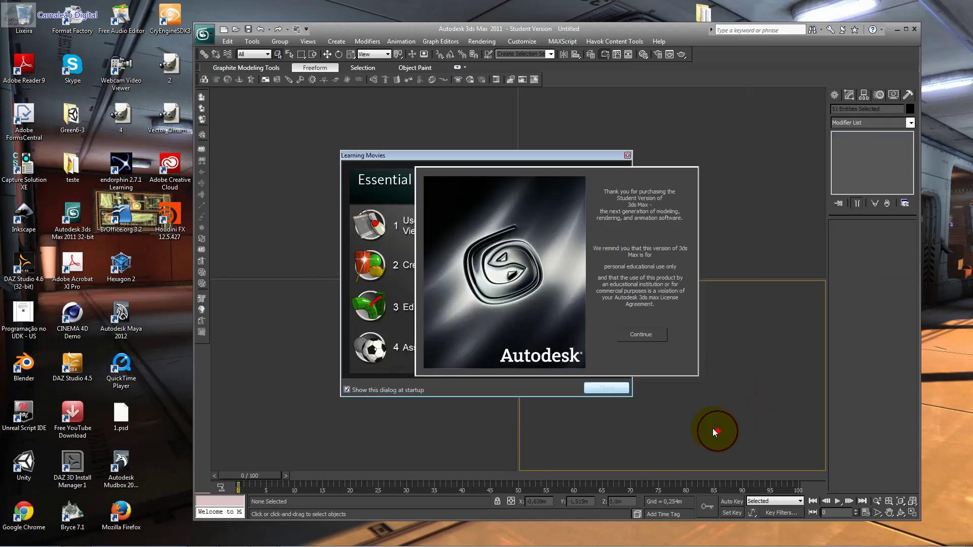
click(662, 336)
click(620, 388)
click(578, 387)
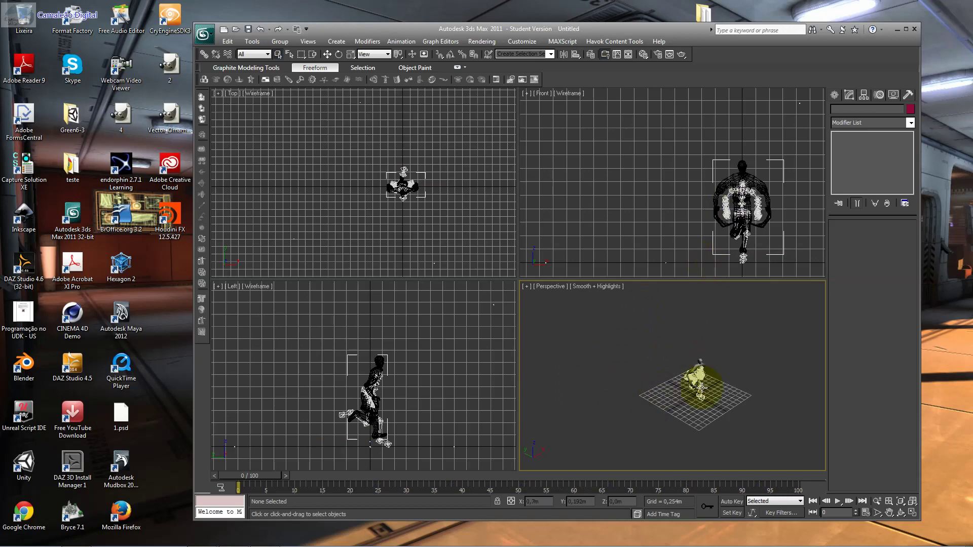
Maximize the perspective view and scrub the imported player's animation toward frame 100.
click(700, 377)
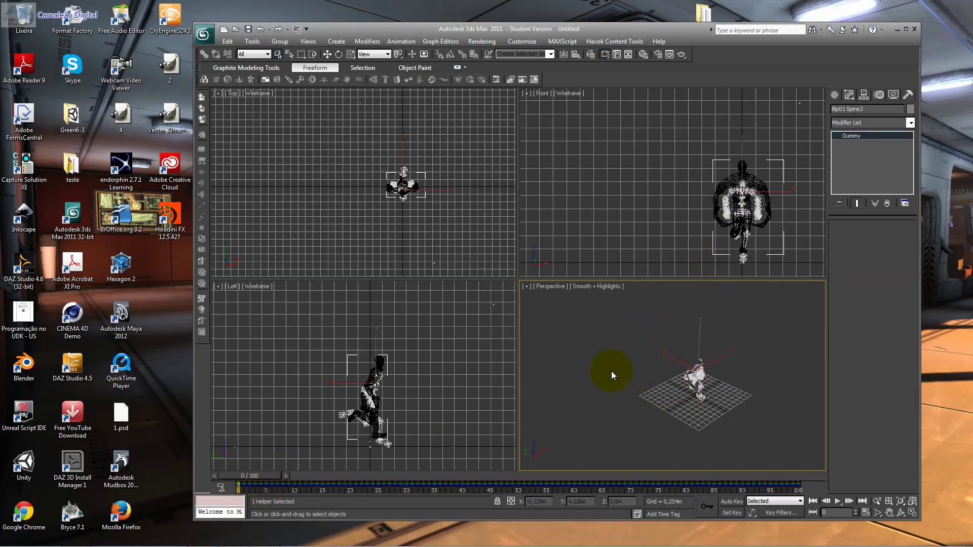
click(912, 513)
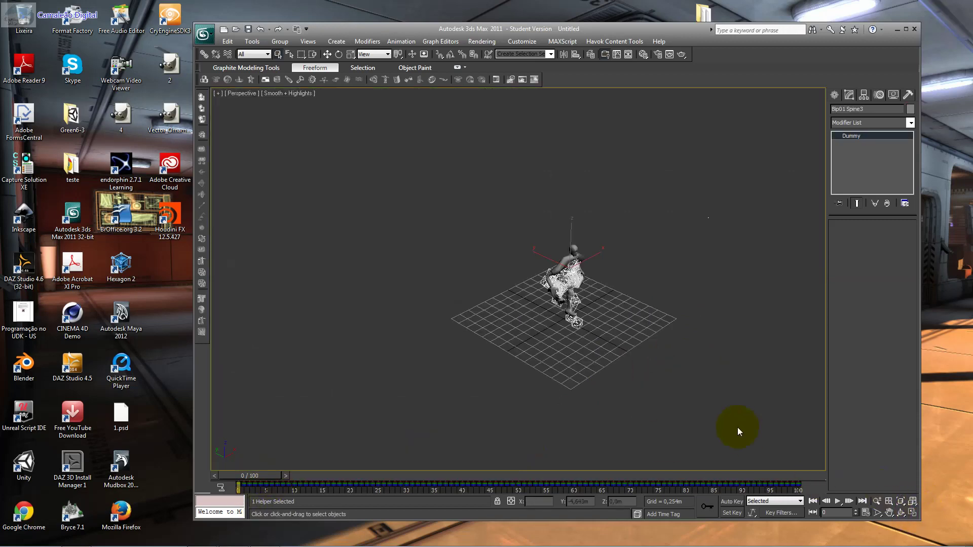
click(889, 513)
mouse_move(732, 368)
mouse_down()
mouse_move(724, 410)
mouse_move(658, 311)
mouse_up()
scroll(723, 410, up, 5)
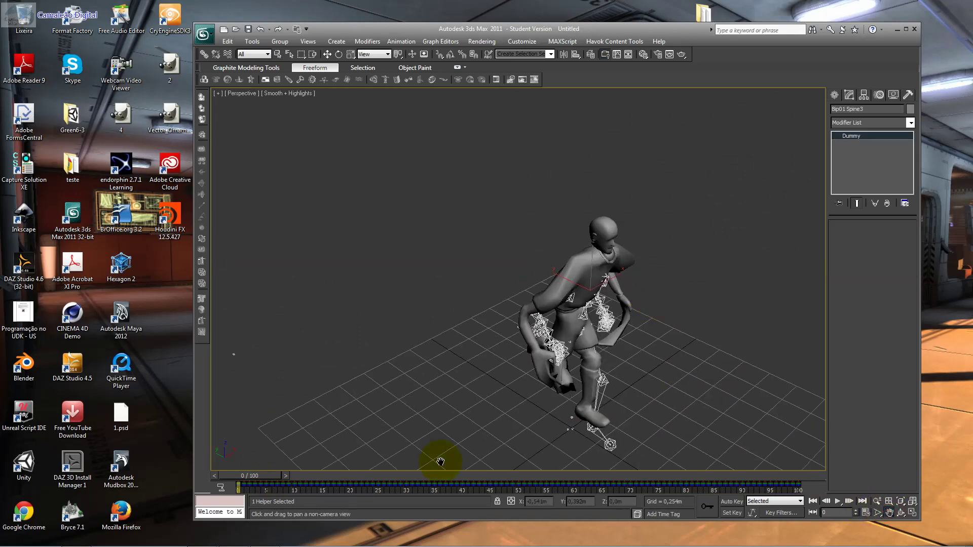
mouse_move(268, 483)
mouse_down()
mouse_move(694, 469)
mouse_move(219, 469)
mouse_up()
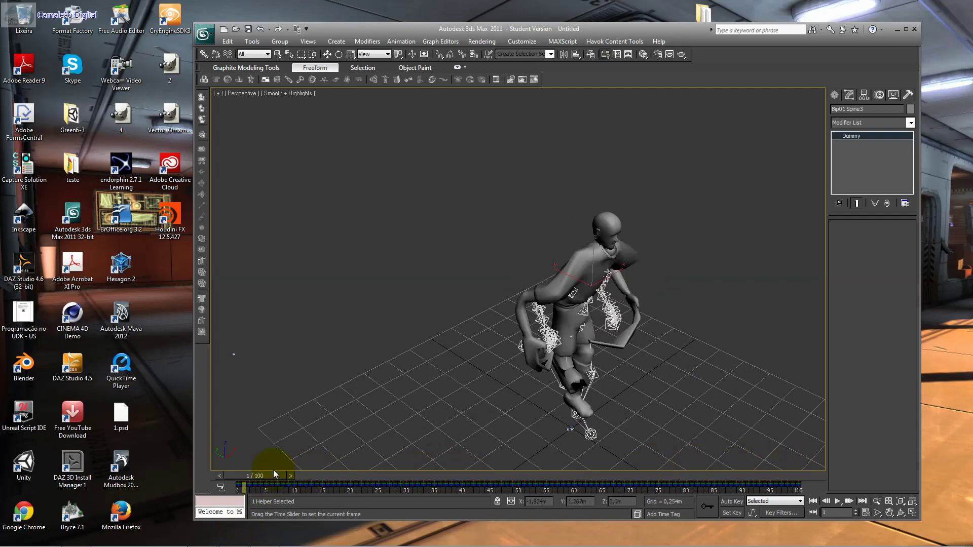
key(ctrl+p)
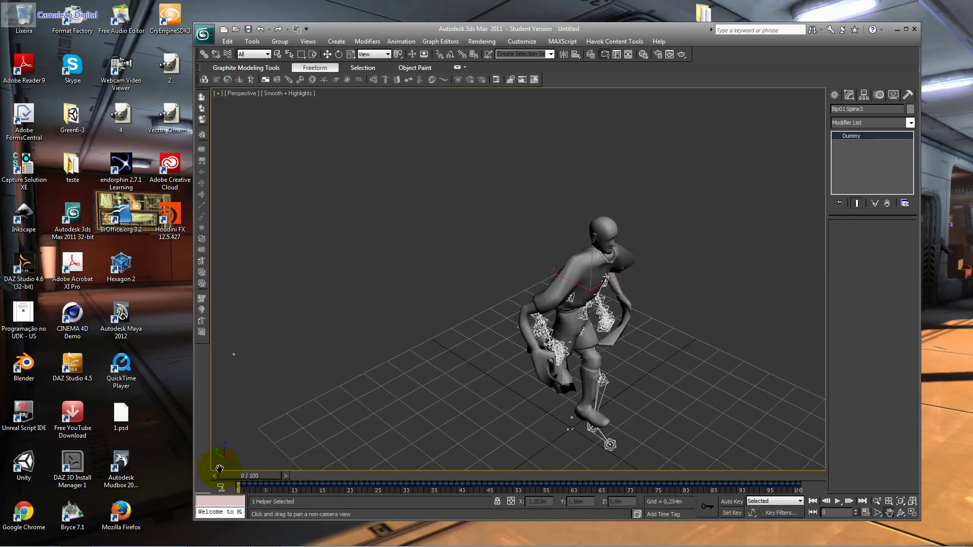
click(203, 35)
click(433, 291)
mouse_move(263, 482)
mouse_down()
mouse_move(672, 456)
mouse_move(808, 458)
mouse_up()
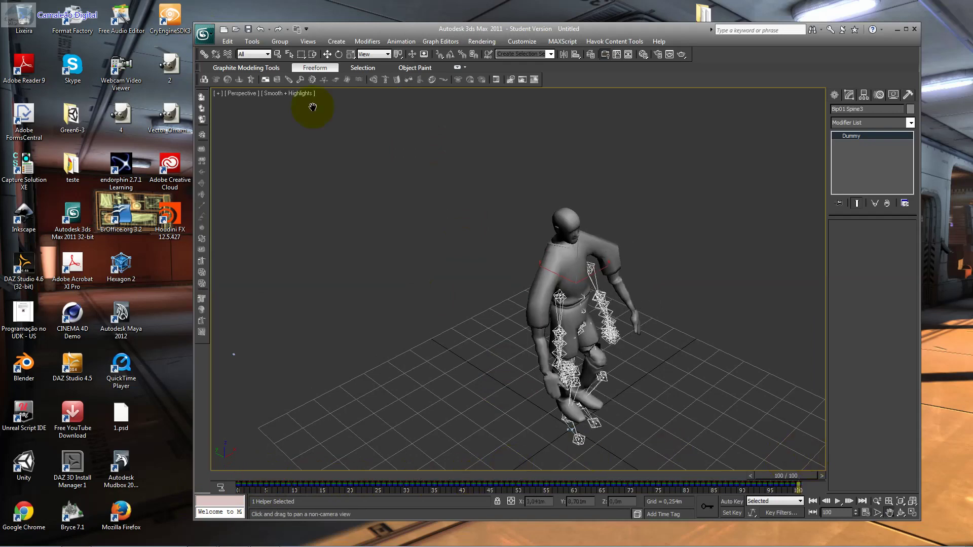
Reset 3ds Max to an empty scene without saving.
click(208, 38)
click(247, 83)
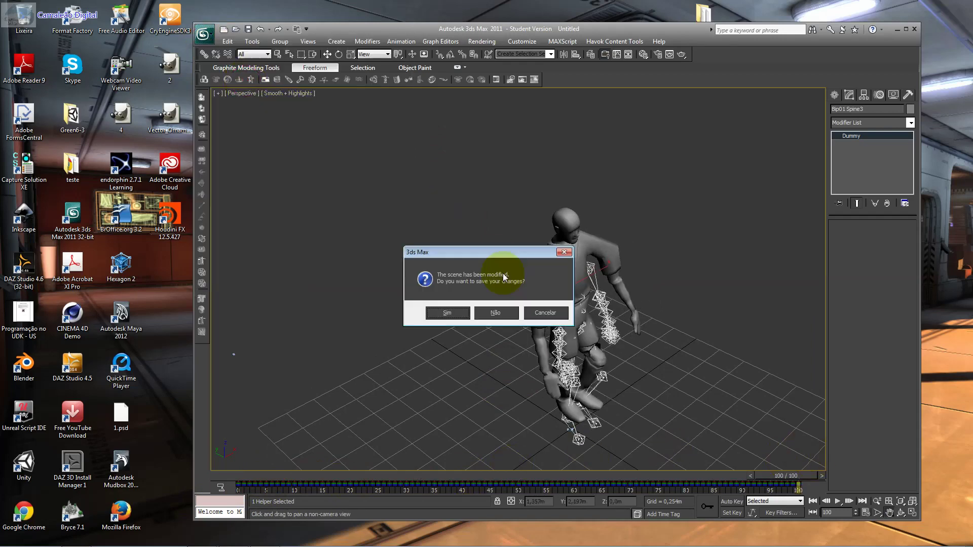
click(491, 314)
click(521, 296)
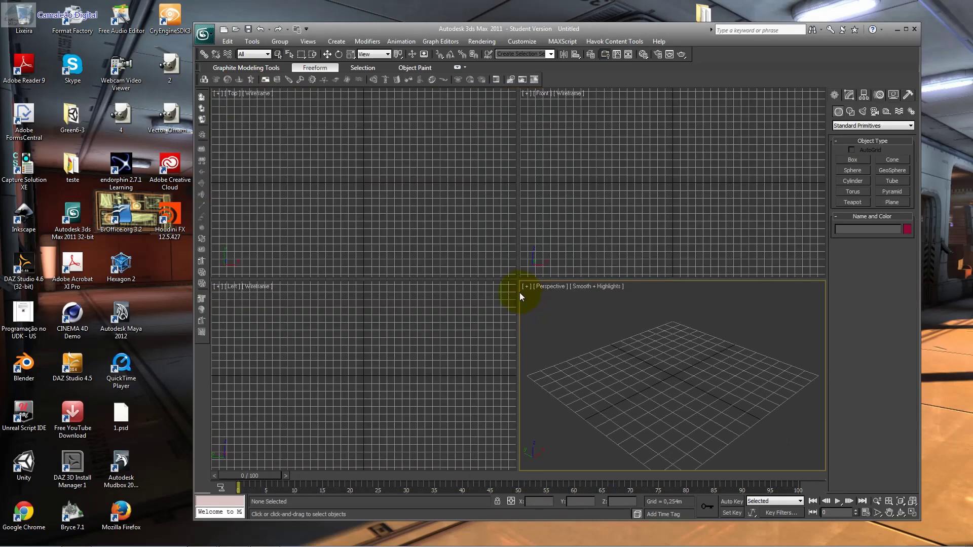
key(alt+Tab)
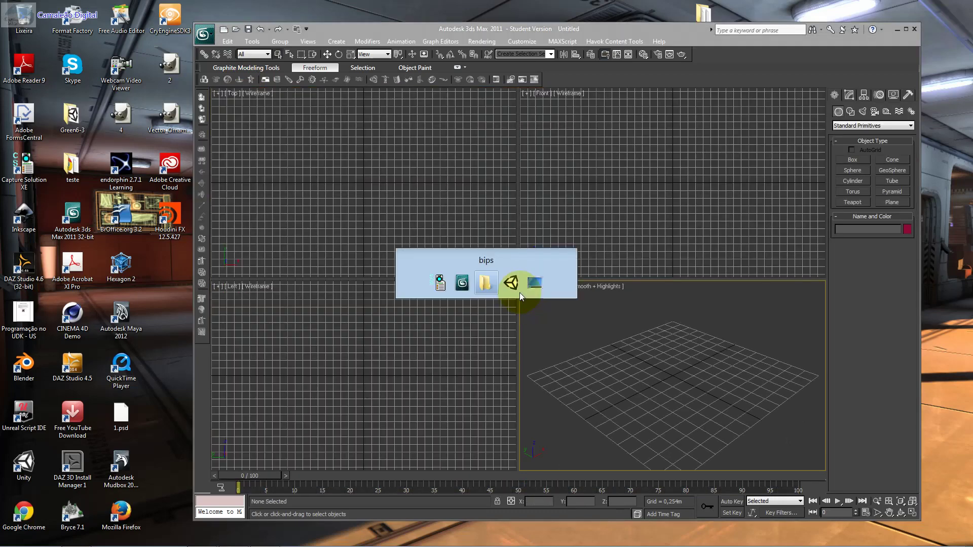
In Unity, open Futbolcu's bips folder and inspect the Soccer_Ambi_1 and Soccer_Of_Power_shot_1 files.
key(alt+Tab)
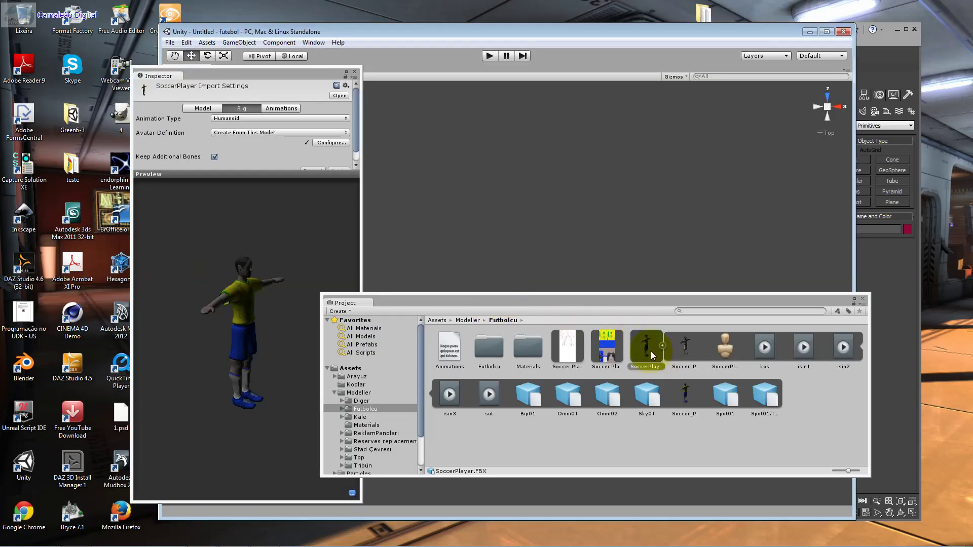
click(690, 347)
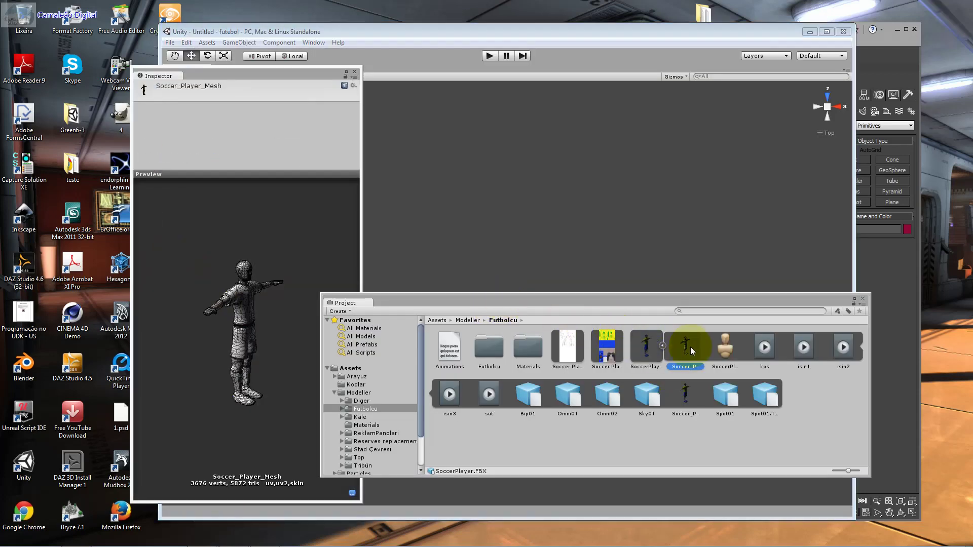
click(691, 383)
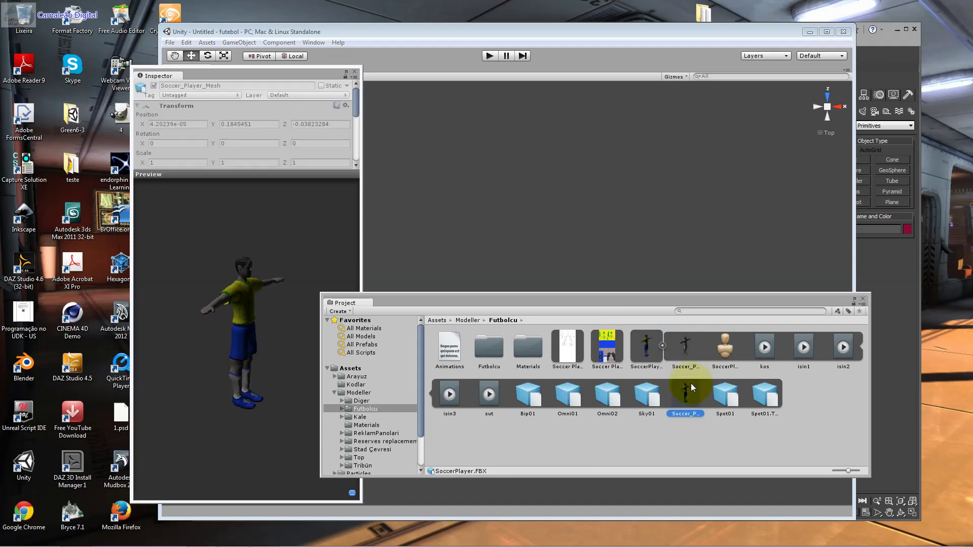
double_click(495, 352)
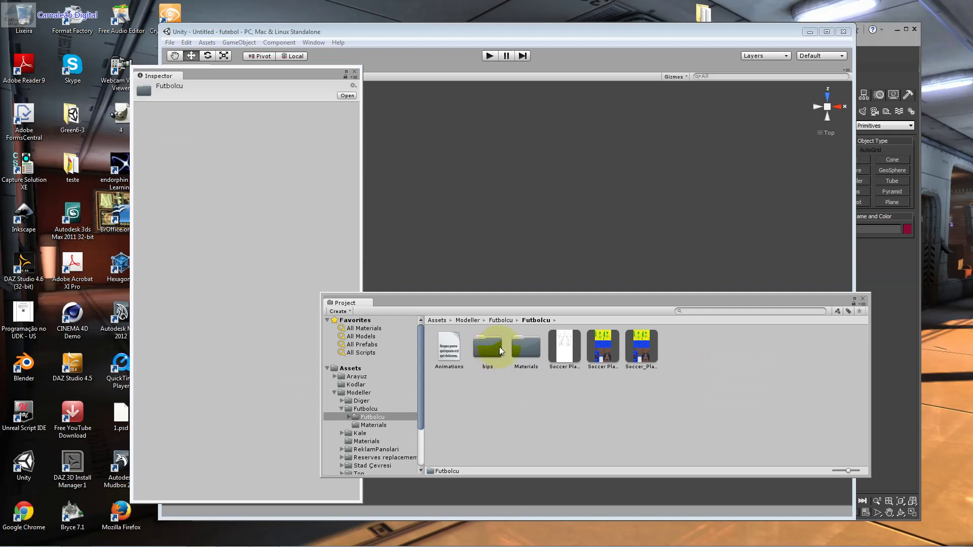
double_click(503, 346)
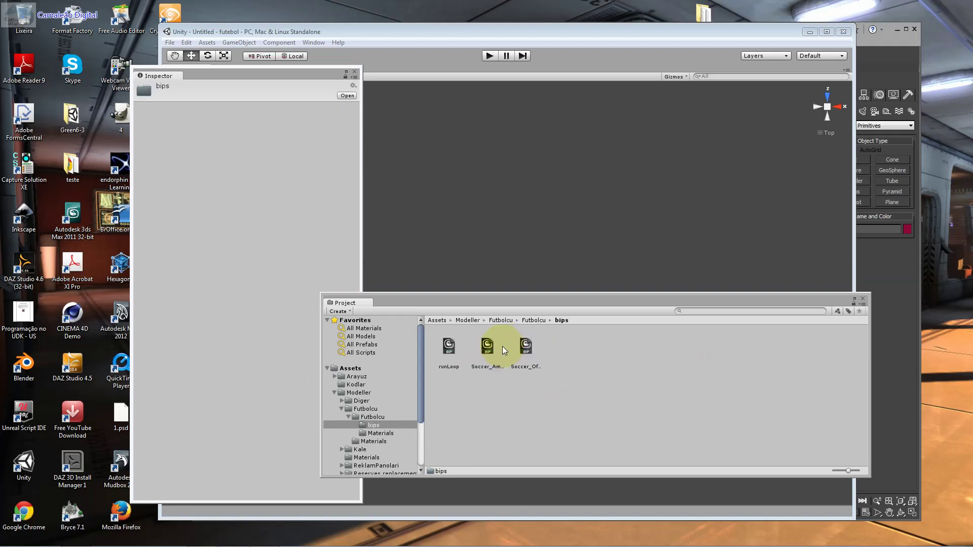
click(459, 353)
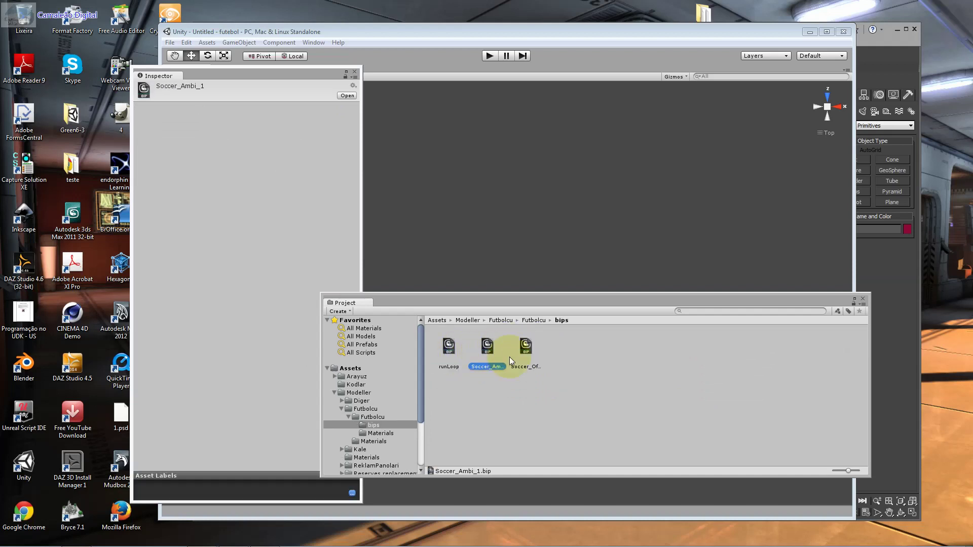
click(522, 360)
Return to the Futbolcu folder and reveal Soccer_Player_Mesh in Explorer.
click(388, 417)
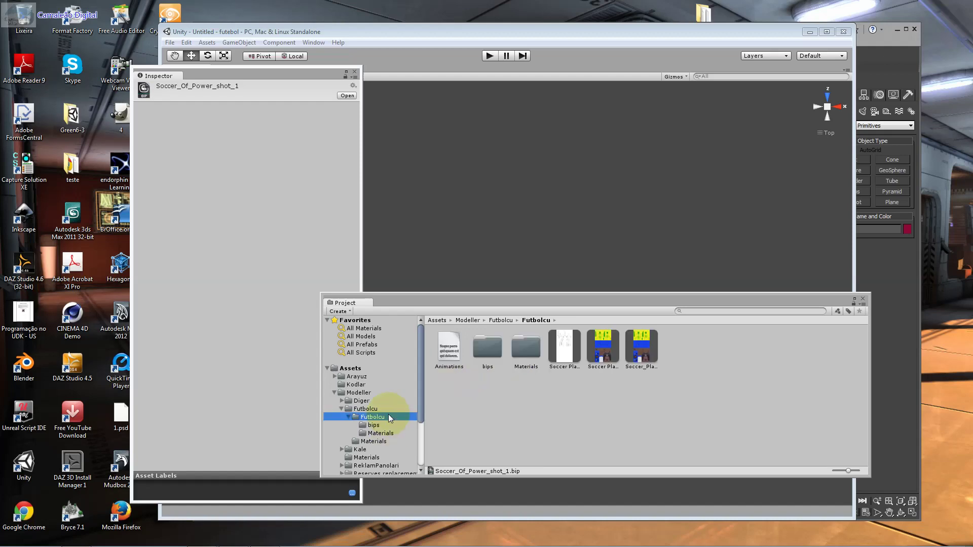
click(389, 409)
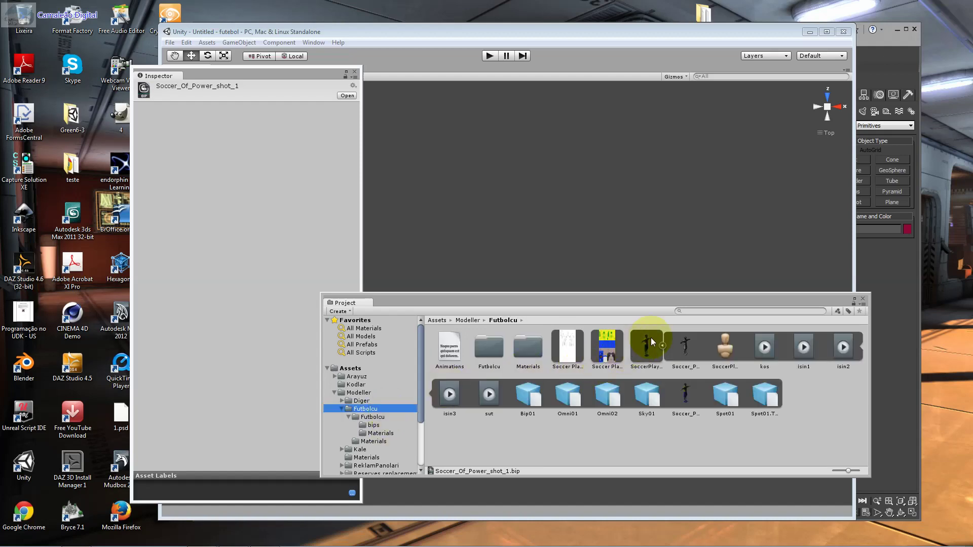
click(688, 346)
right_click(689, 345)
click(711, 364)
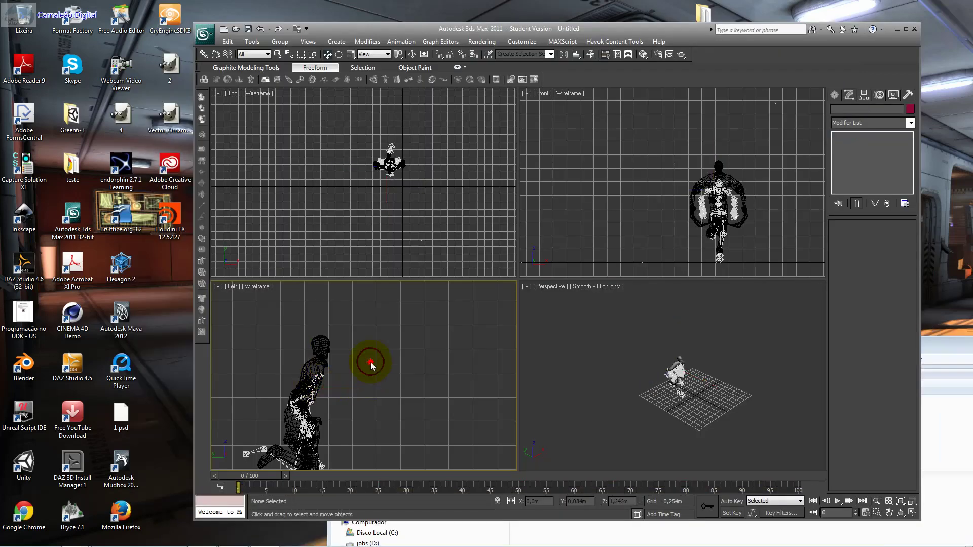
Select the player mesh, invert the selection and delete all biped helpers.
click(678, 388)
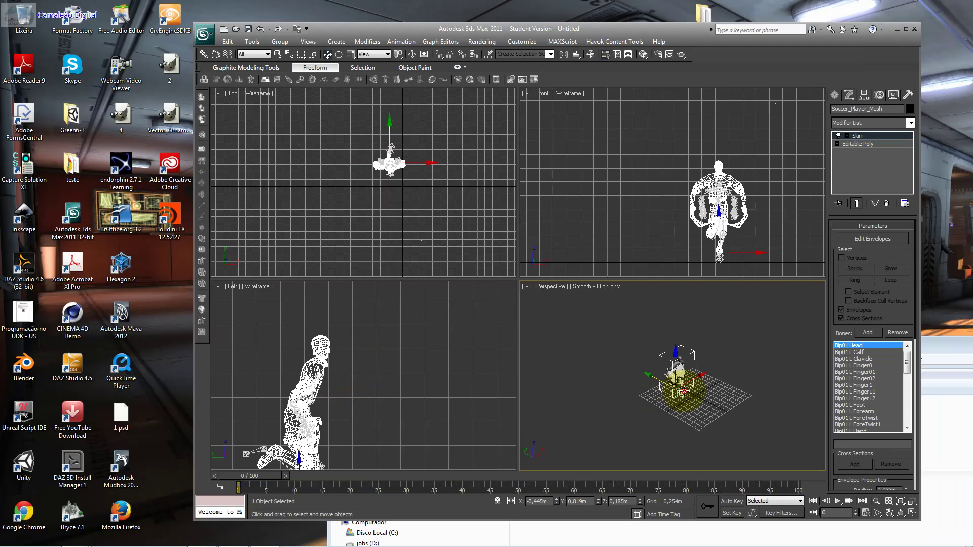
click(913, 512)
click(560, 260)
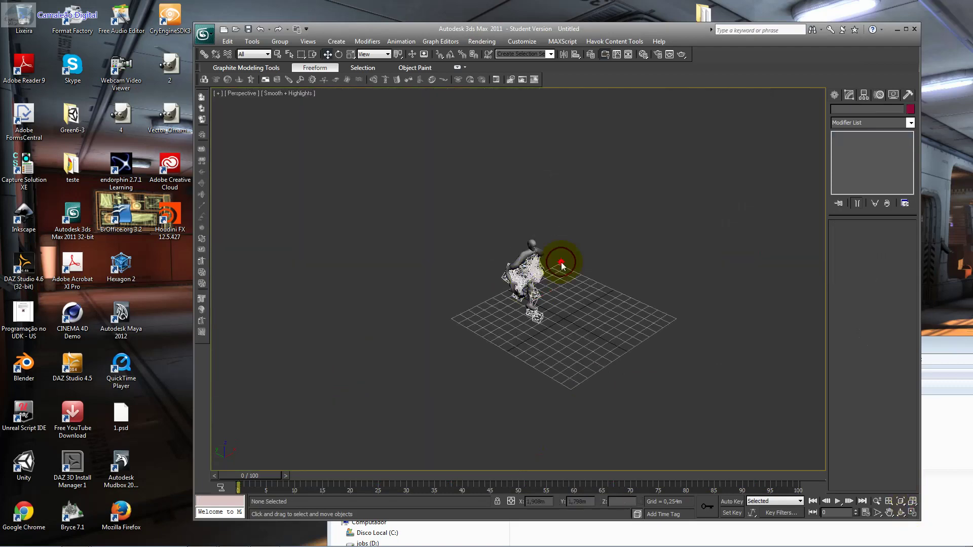
scroll(560, 260, up, 3)
scroll(560, 260, up, 4)
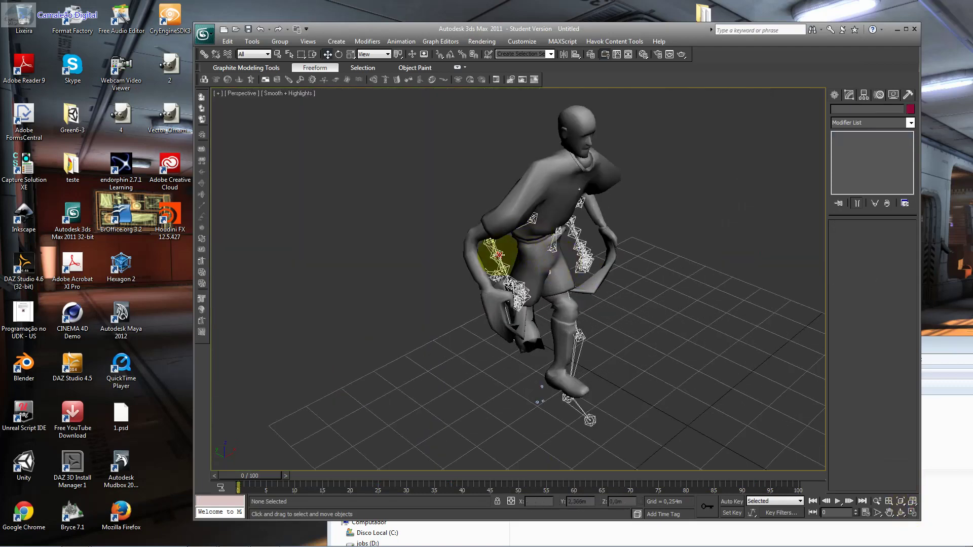
click(499, 257)
click(574, 168)
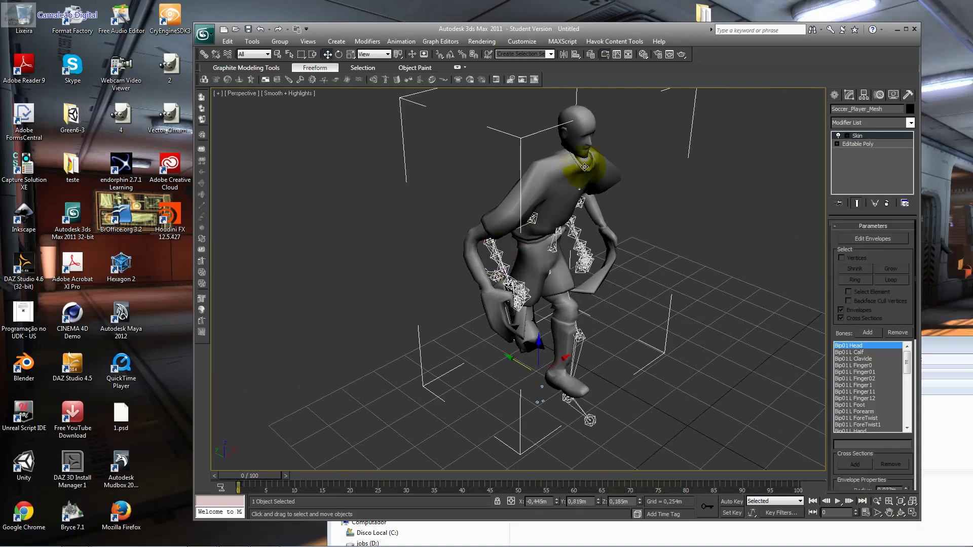
click(251, 42)
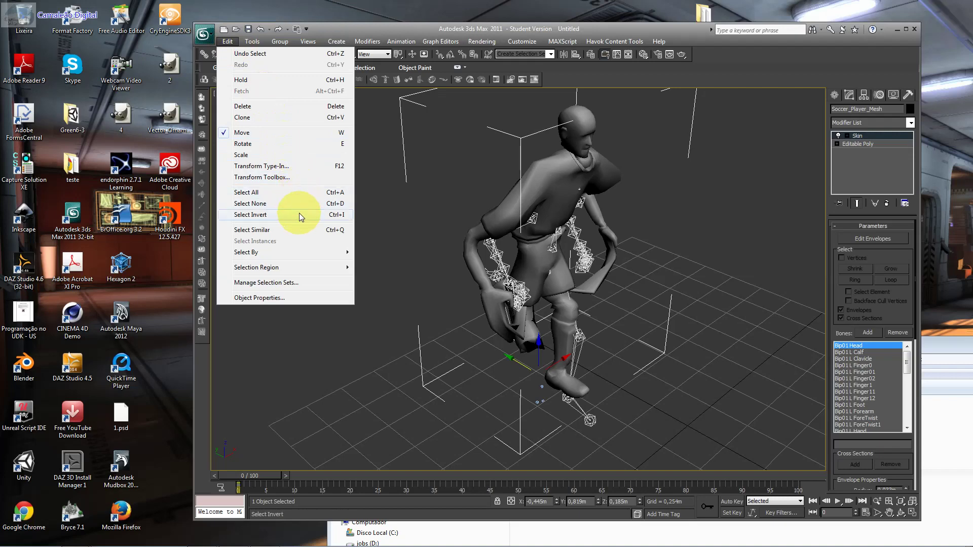
click(299, 215)
key(Delete)
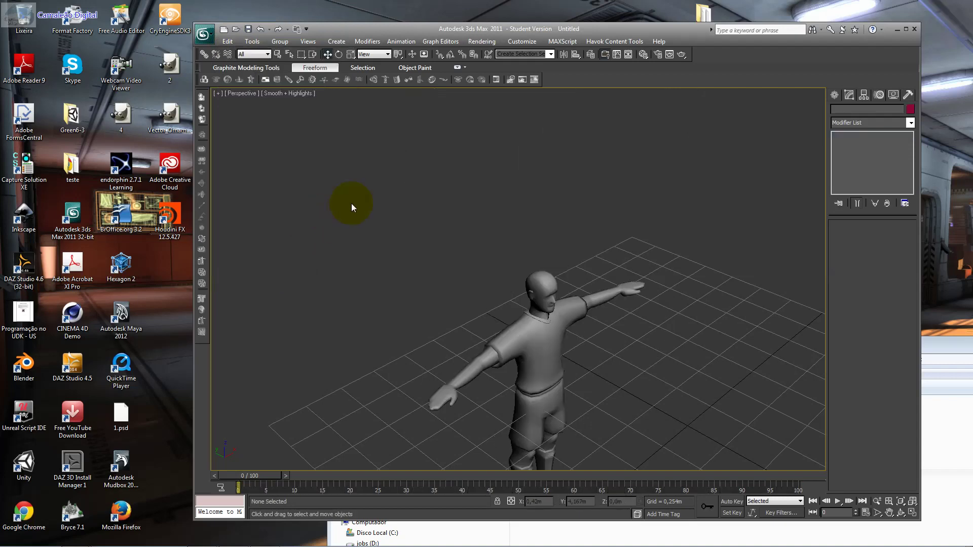
Zoom extents, restore the four-viewport layout and reselect the character mesh.
click(911, 503)
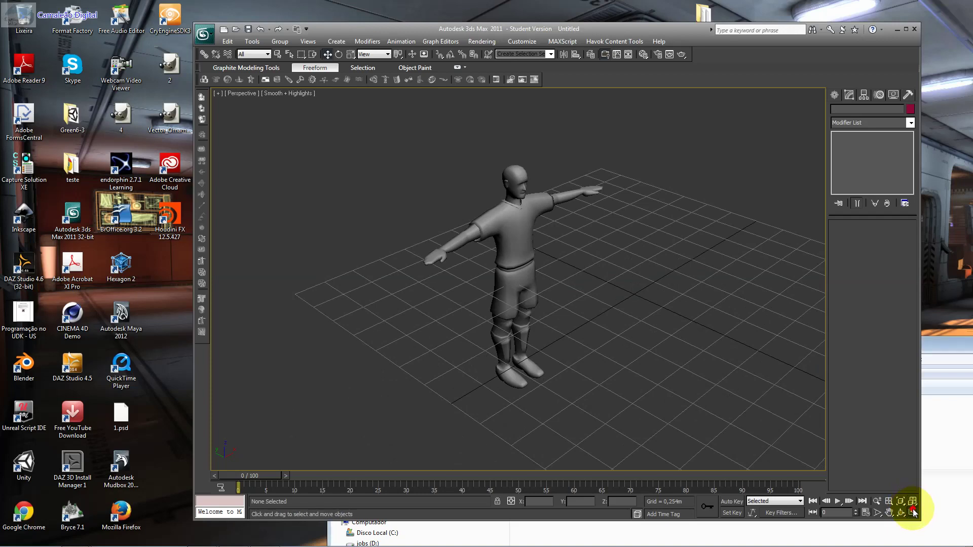
click(912, 511)
click(912, 511)
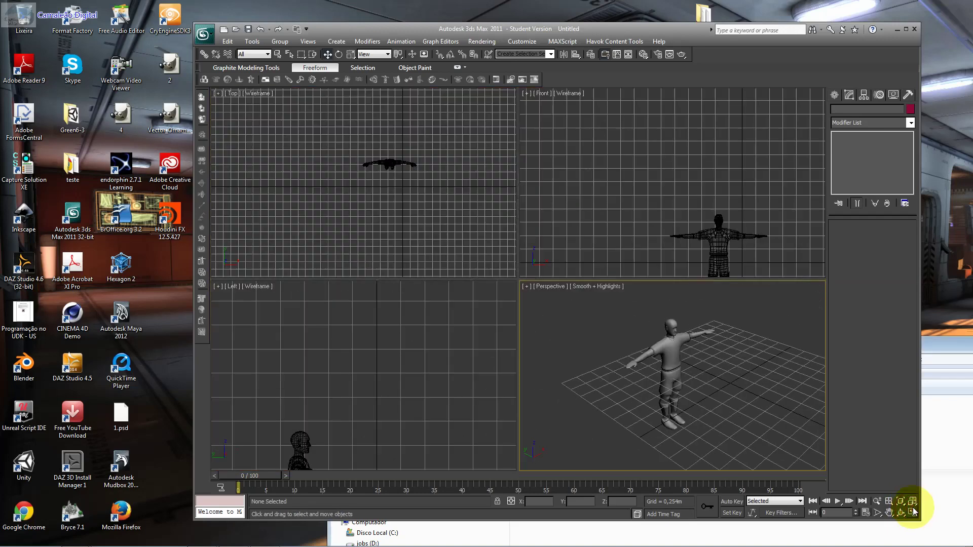
click(722, 232)
Set Soccer_Player_Mesh's X, Y and Z position to 0, 0, 0.
click(859, 192)
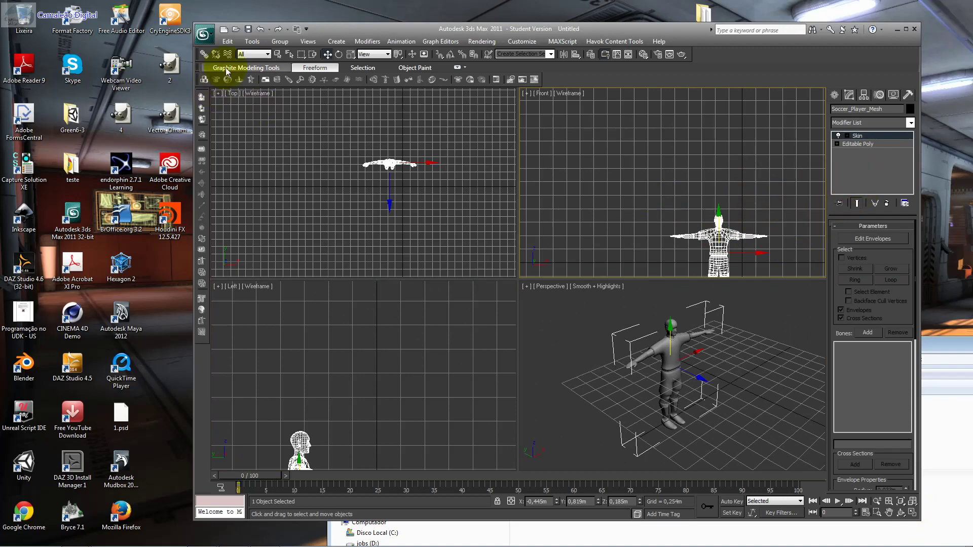
click(545, 498)
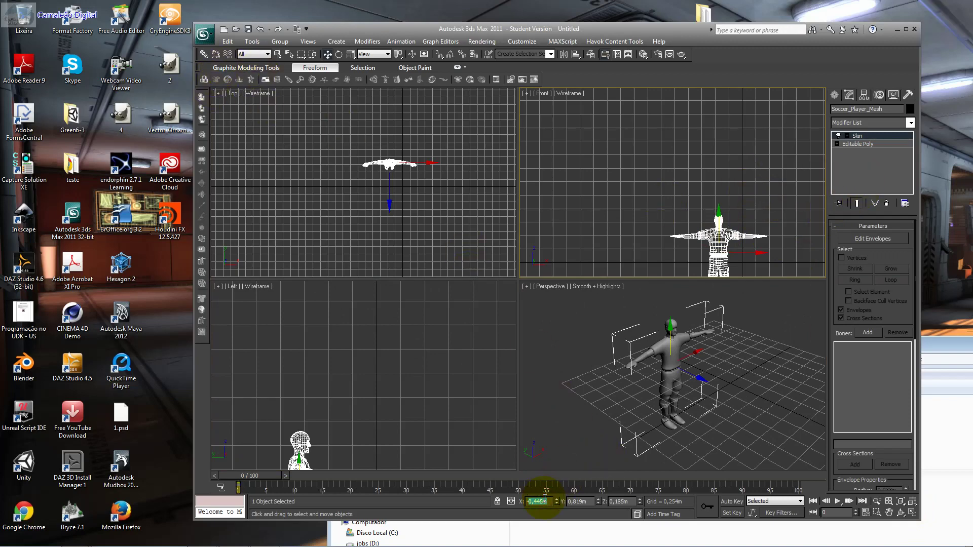
text(0)
key(Tab)
text(0)
key(Tab)
text(0)
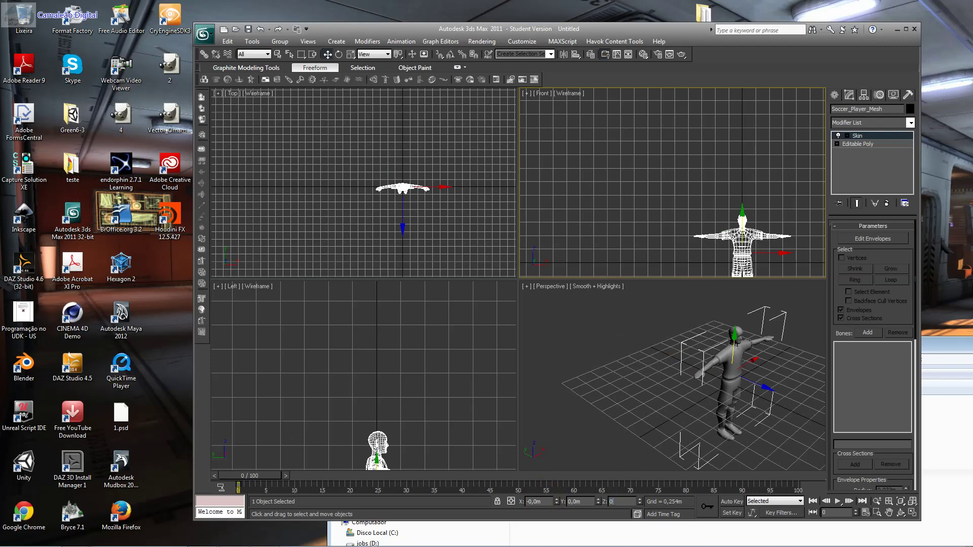
key(Return)
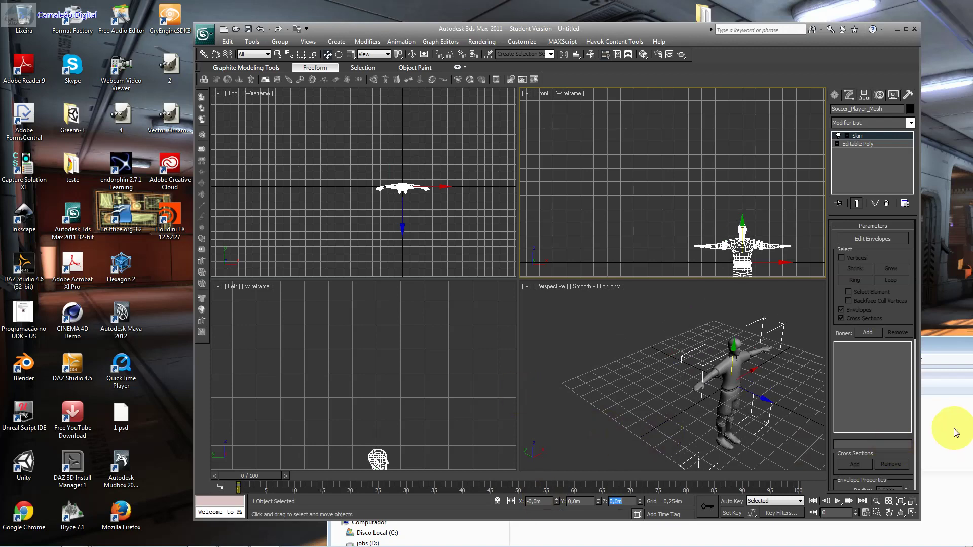
click(912, 511)
click(913, 512)
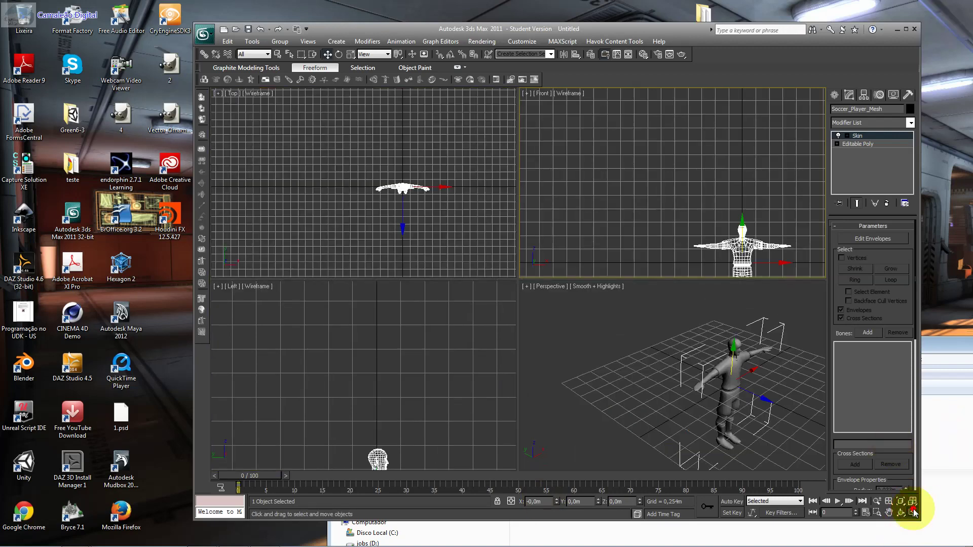
click(914, 512)
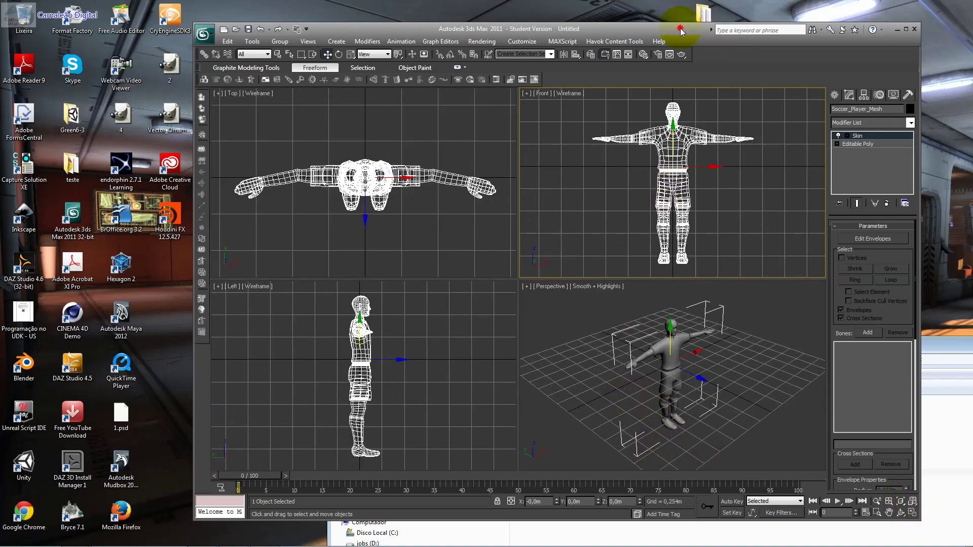
mouse_move(680, 29)
mouse_down()
mouse_move(654, 45)
mouse_move(662, 42)
mouse_up()
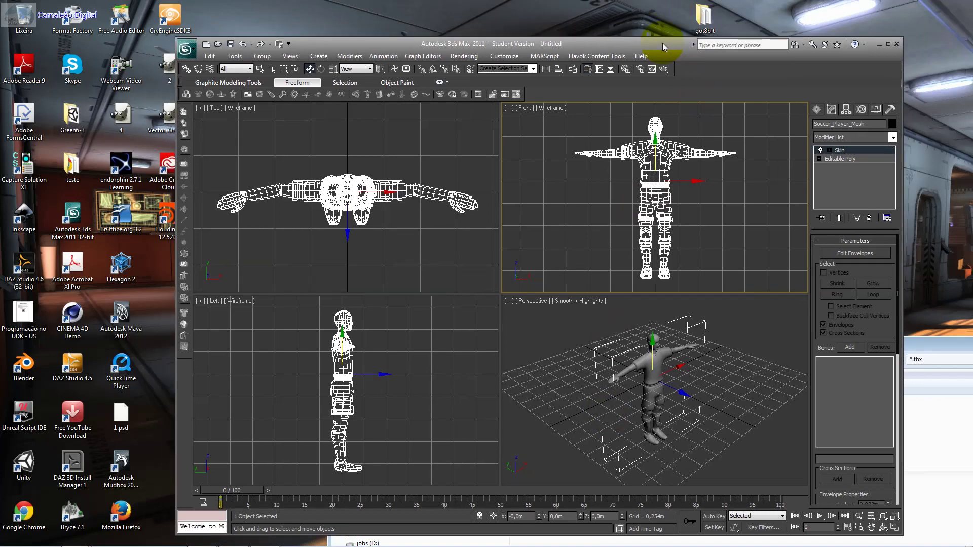
In Explorer, navigate to the futebol project's Assets folder.
click(940, 346)
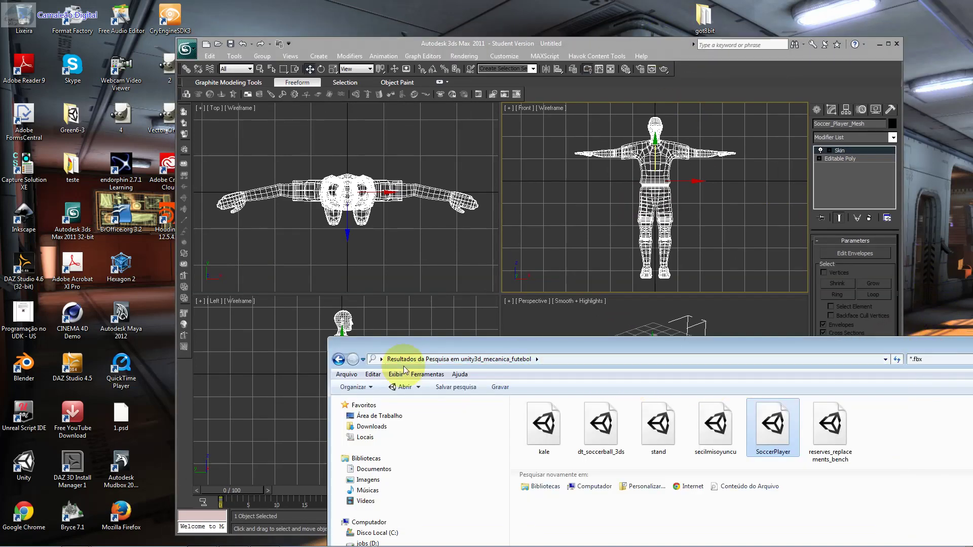
click(338, 360)
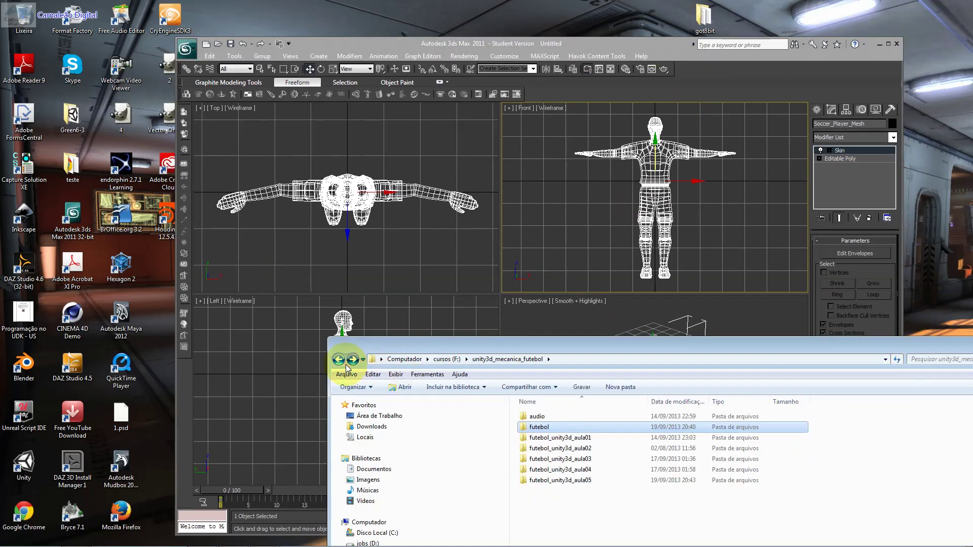
double_click(536, 426)
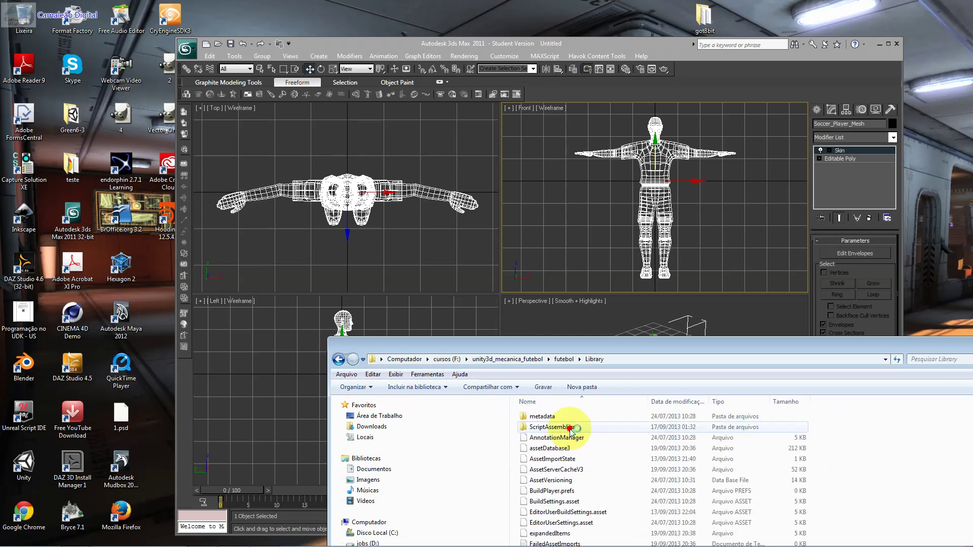
click(552, 358)
click(556, 402)
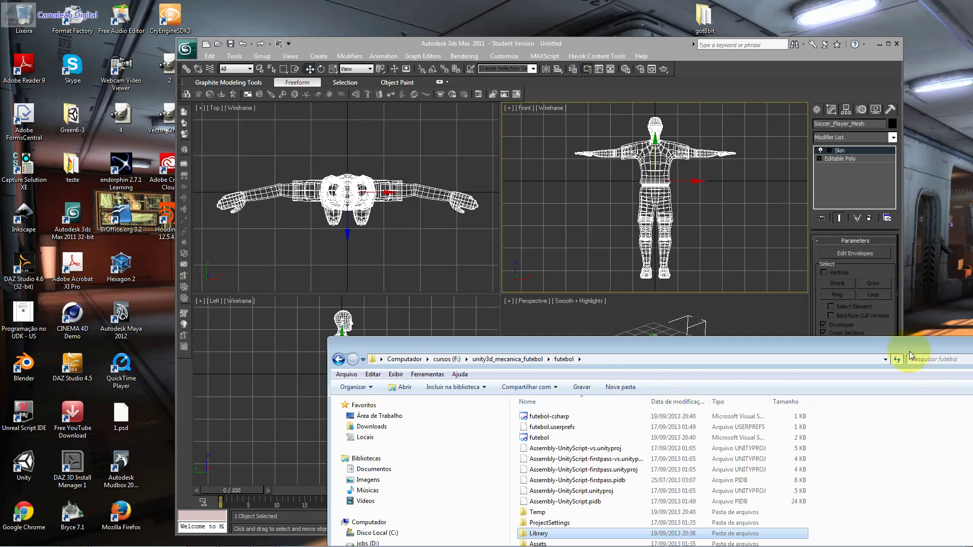
drag(909, 349, 743, 230)
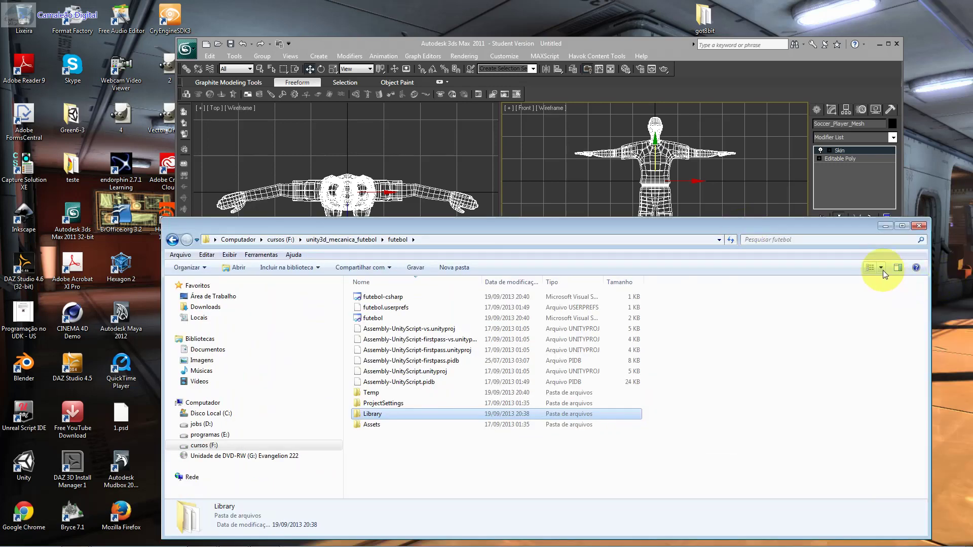
double_click(367, 424)
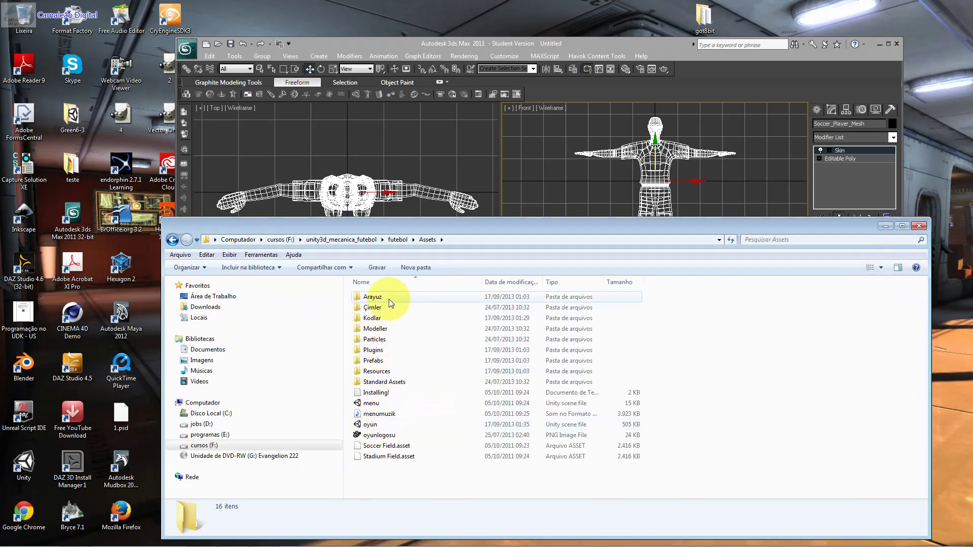
Search Assets for .bip files and open runLoop's file location.
click(800, 238)
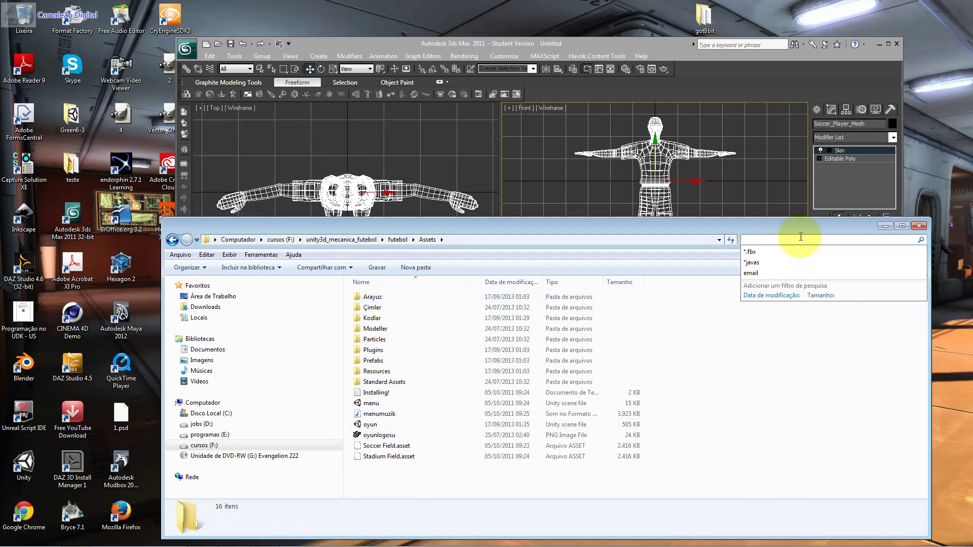
text(*.bmp)
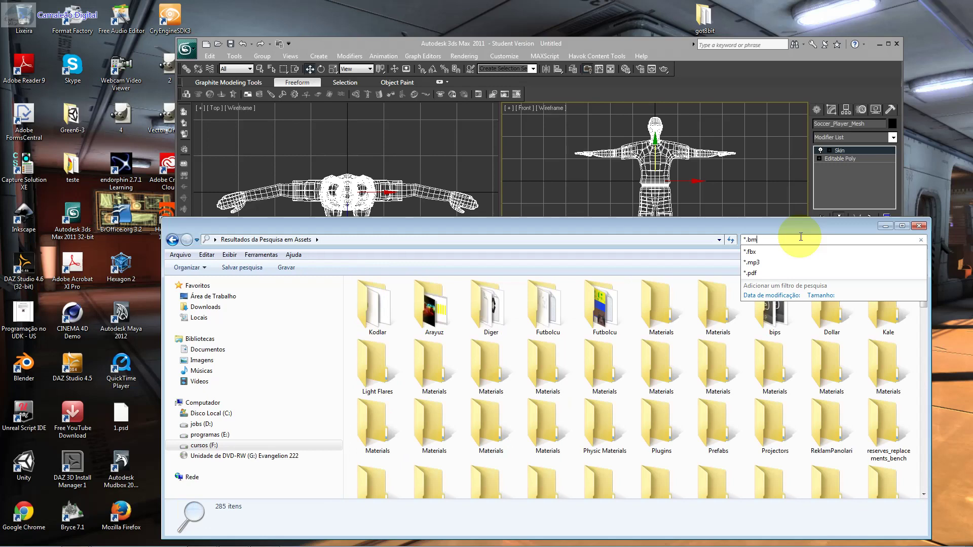
key(BackSpace)
key(BackSpace)
text(ib)
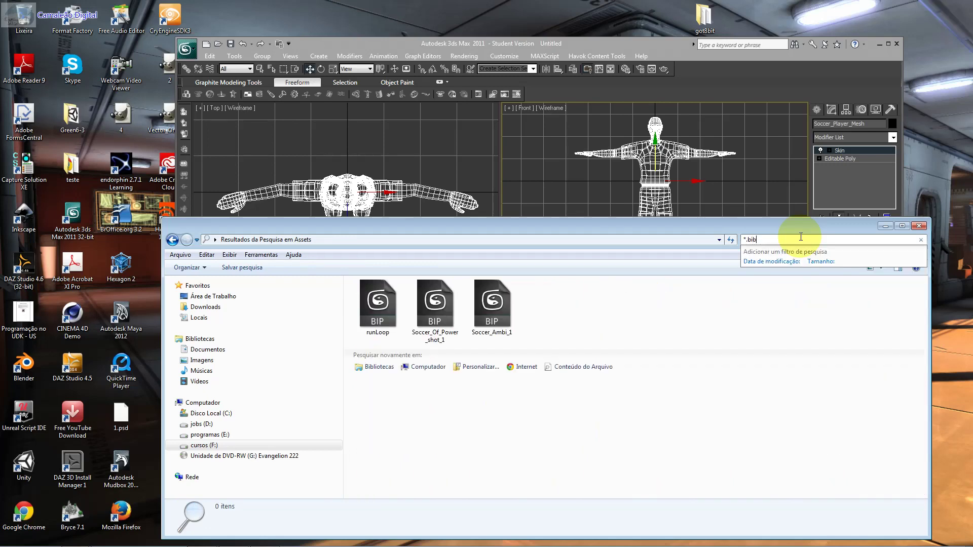
key(BackSpace)
text(p)
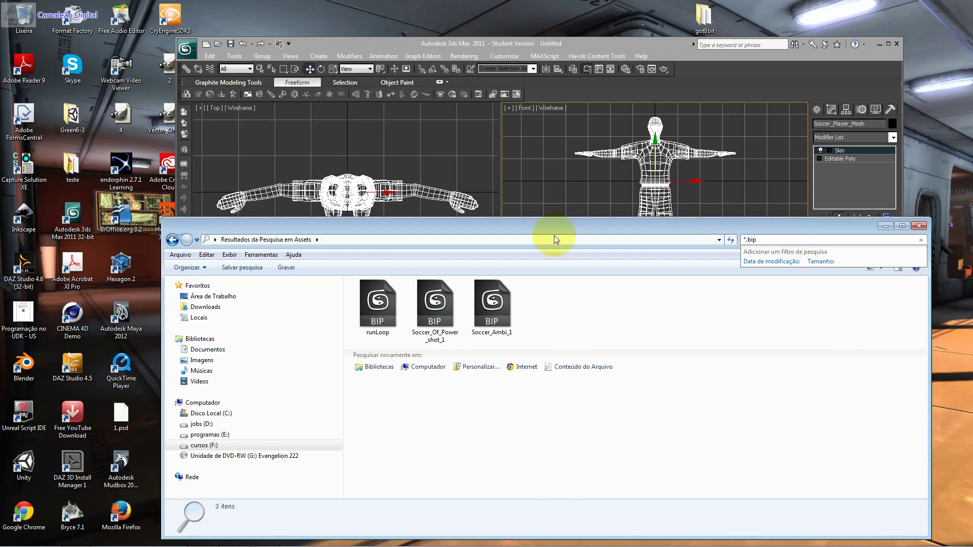
click(388, 321)
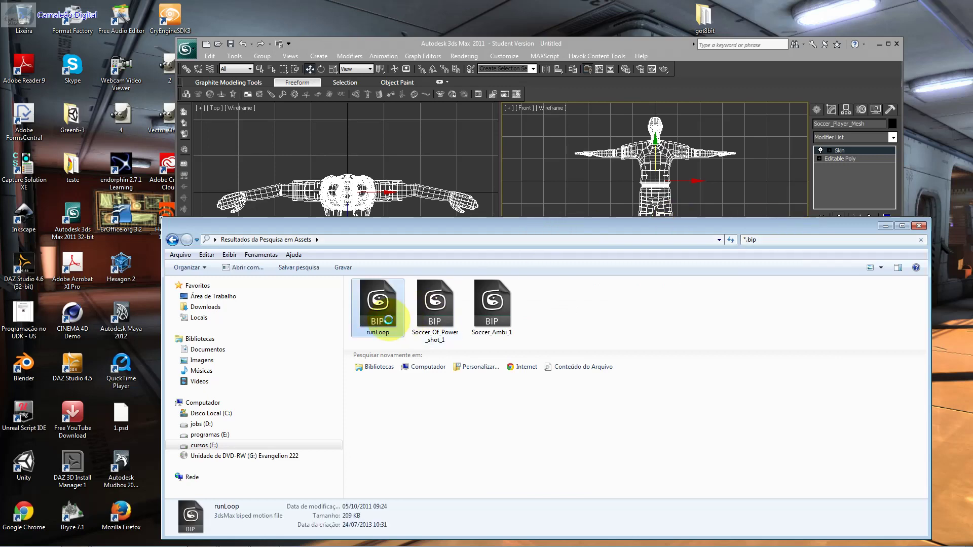
right_click(389, 320)
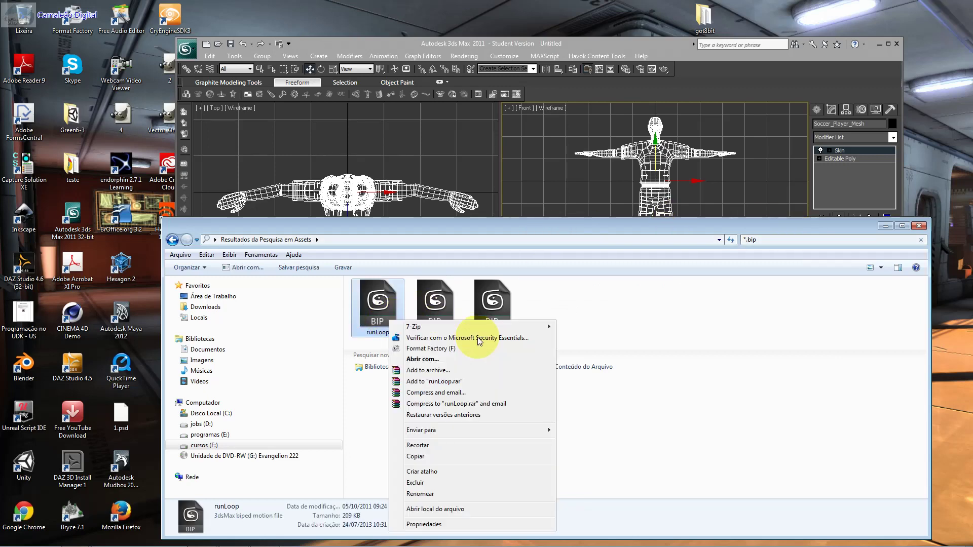
click(476, 507)
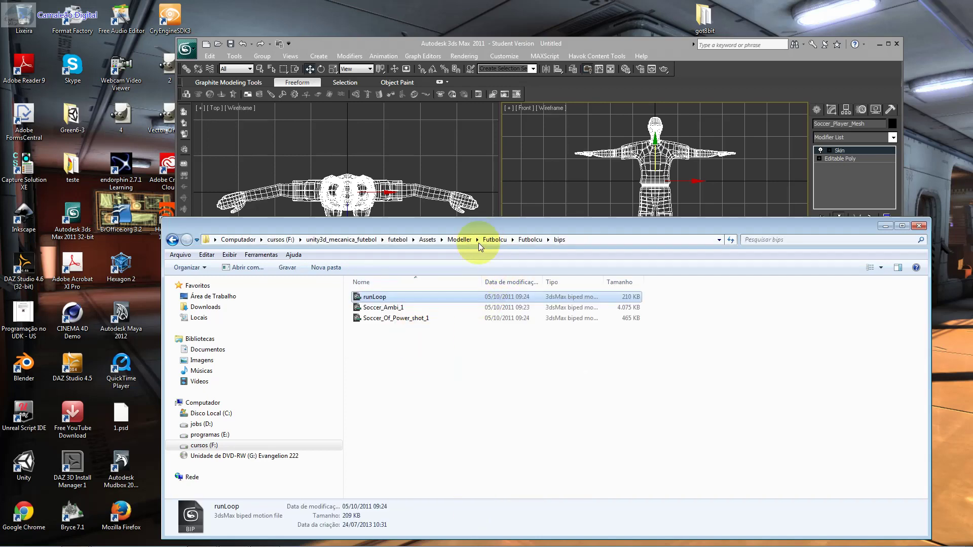
click(621, 42)
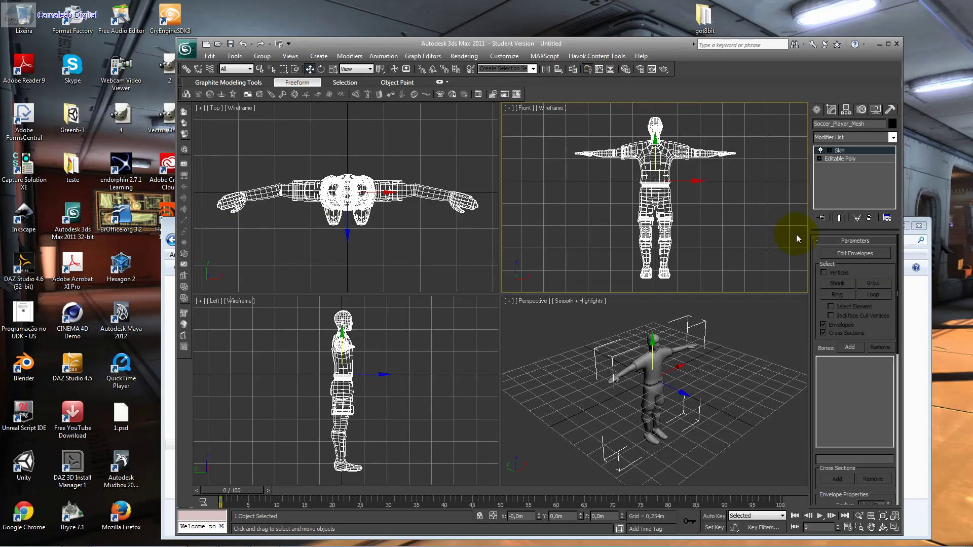
Go to Create > Systems and choose the Biped tool.
click(861, 110)
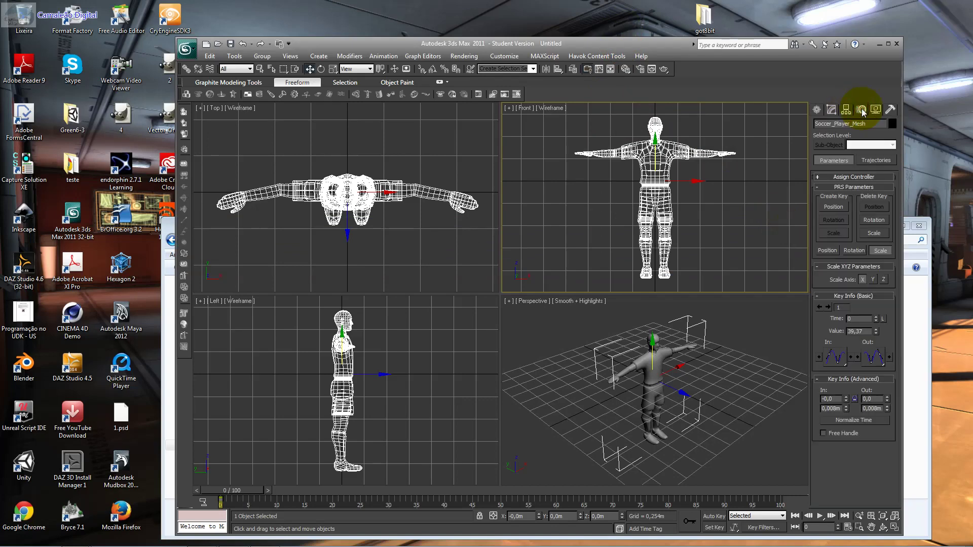
click(889, 110)
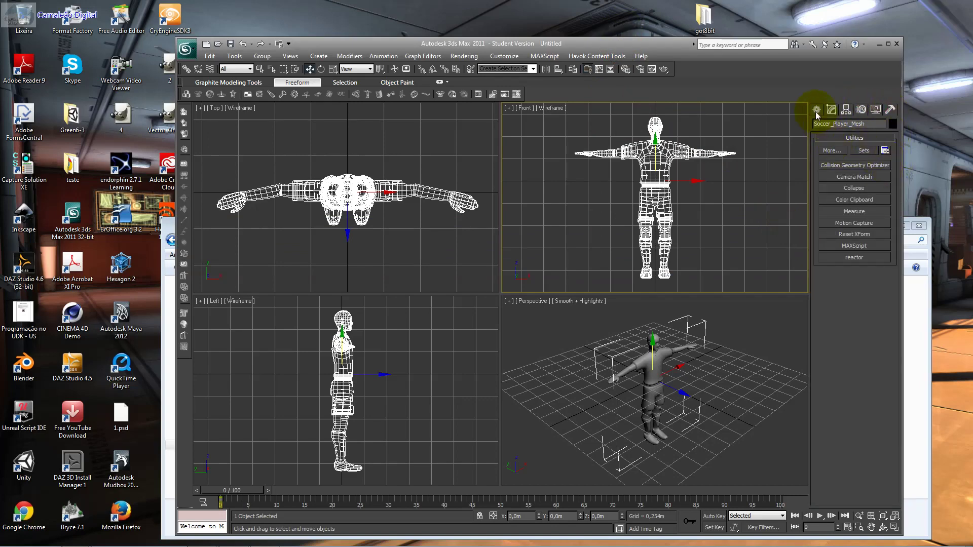
click(816, 109)
click(893, 128)
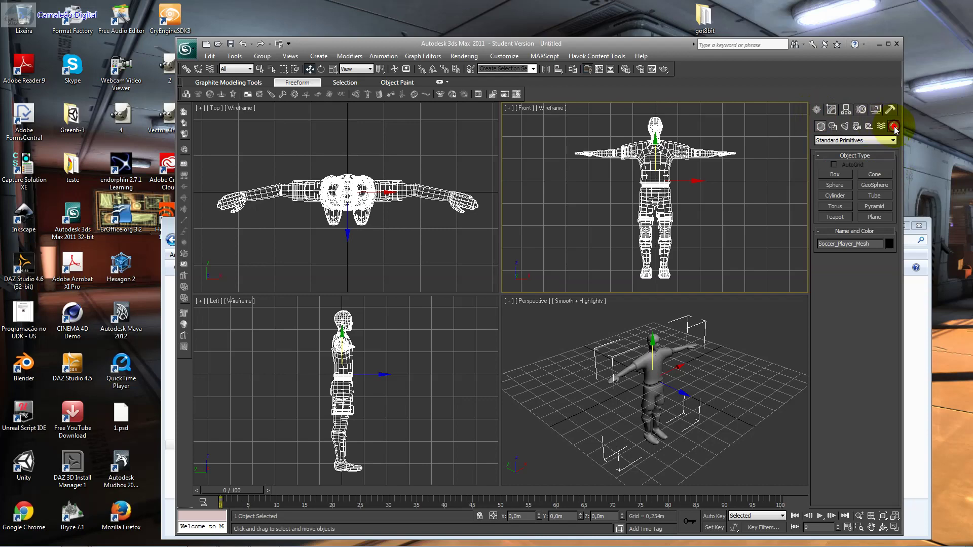
click(848, 175)
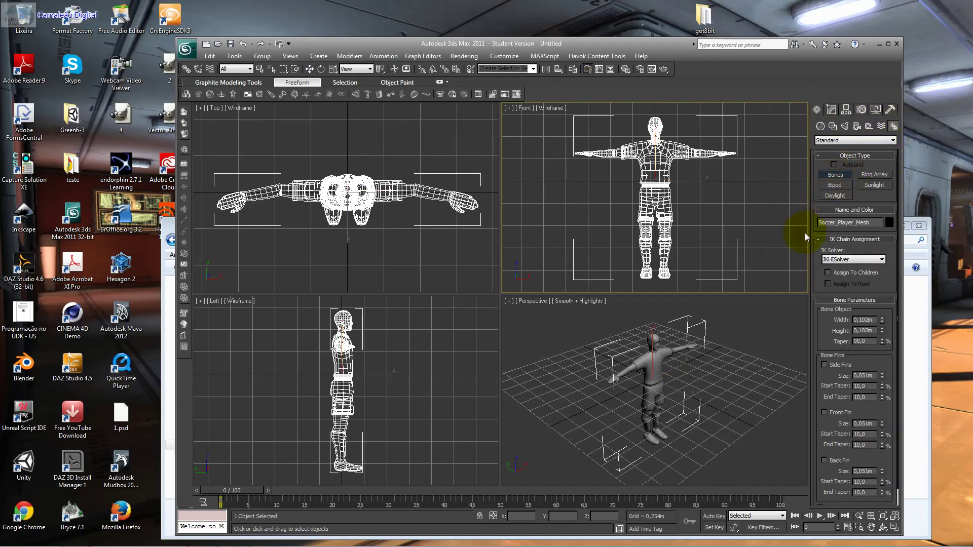
right_click(881, 320)
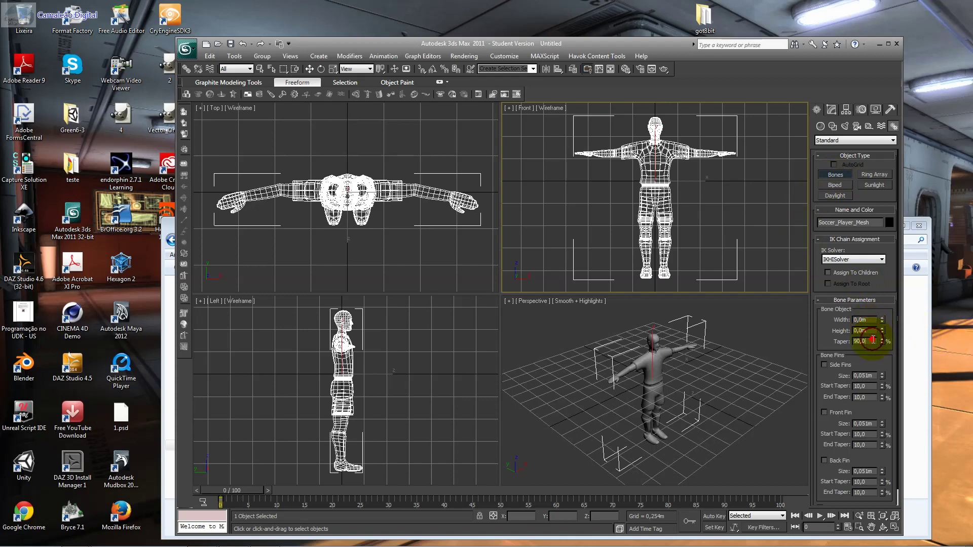
right_click(881, 331)
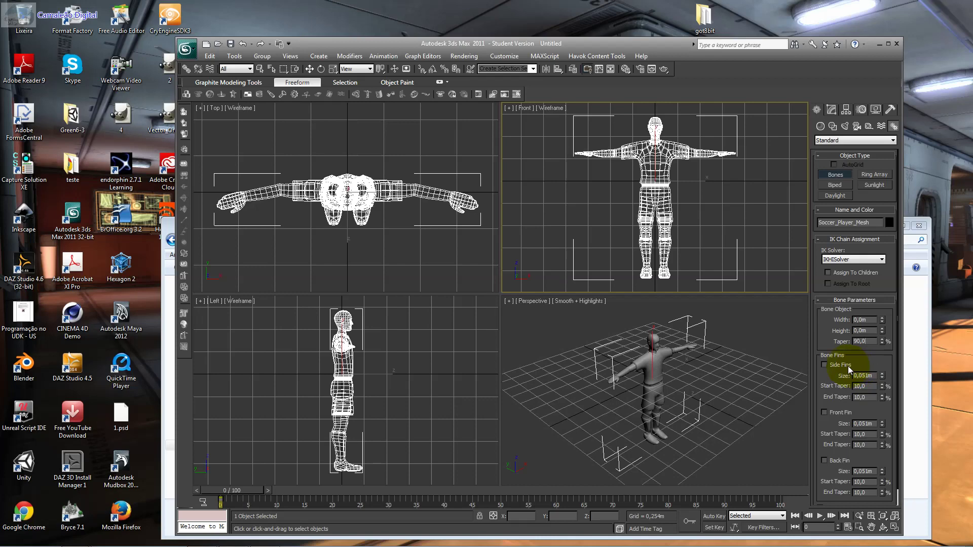
click(863, 259)
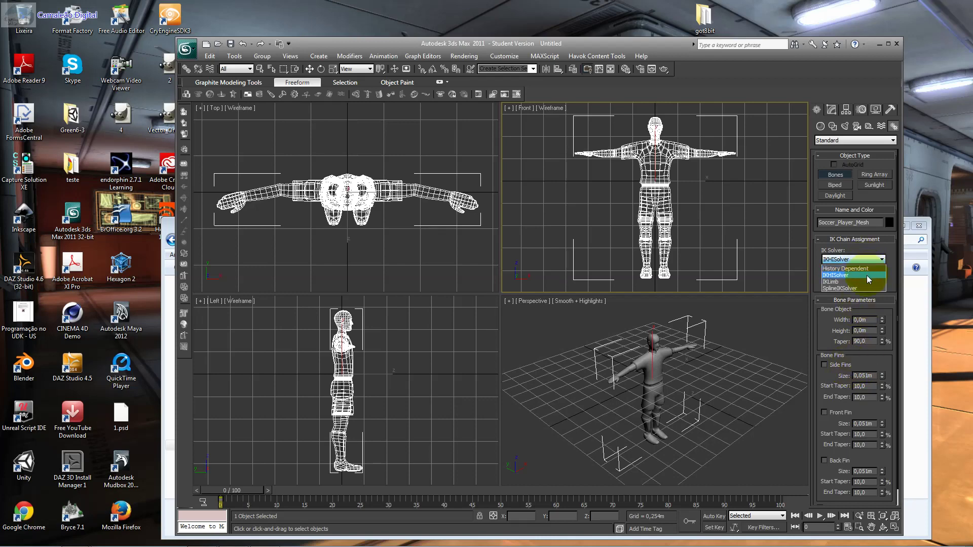
click(868, 276)
click(835, 186)
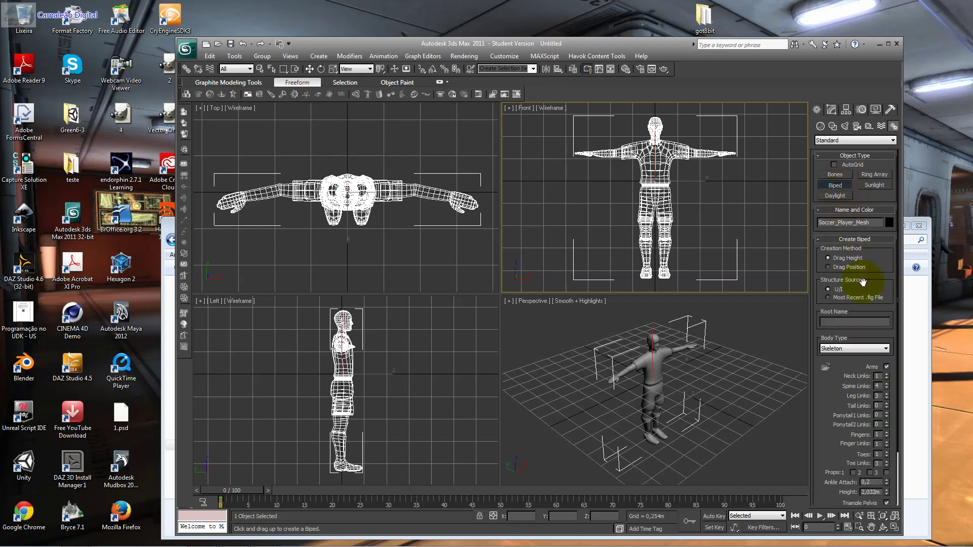
Set the biped Body Type to Male with one neck link and 7 spine links.
click(864, 350)
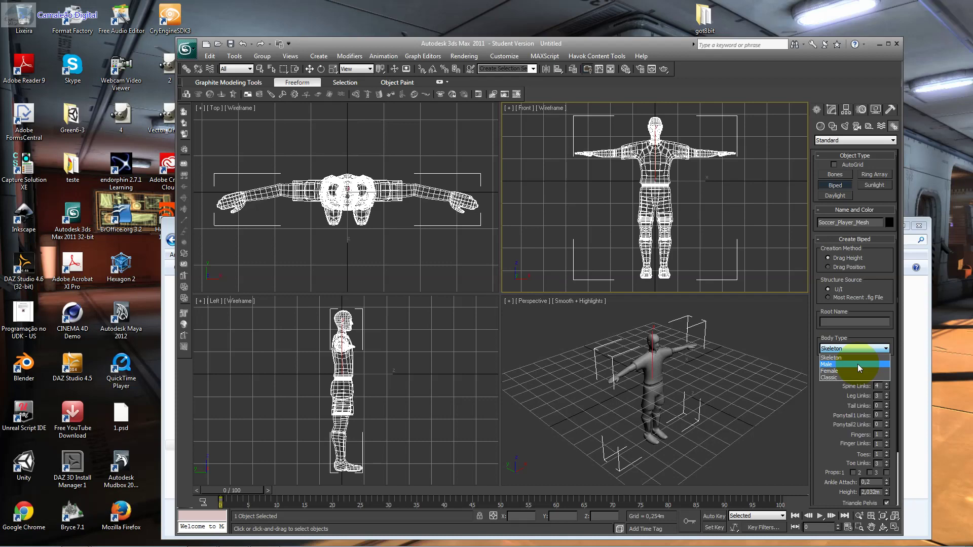
click(859, 365)
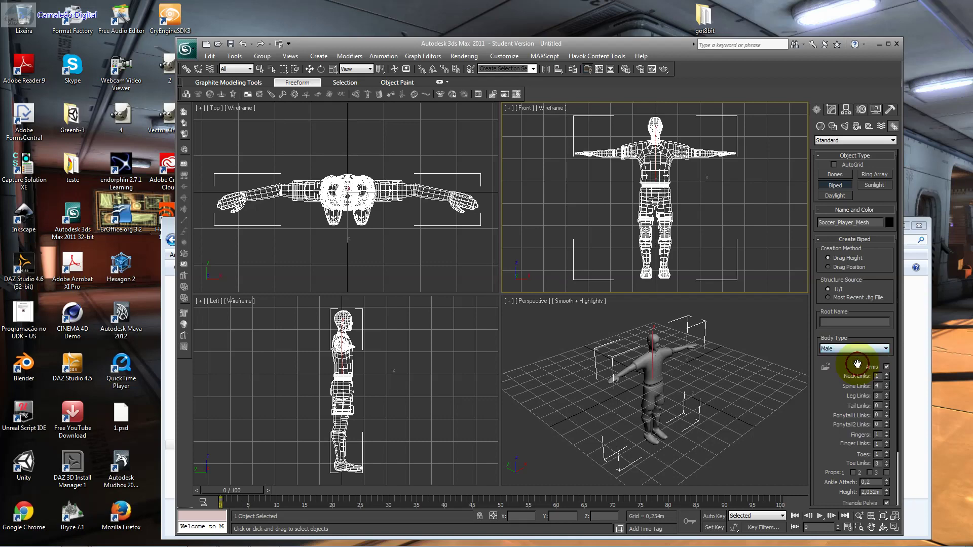
click(888, 374)
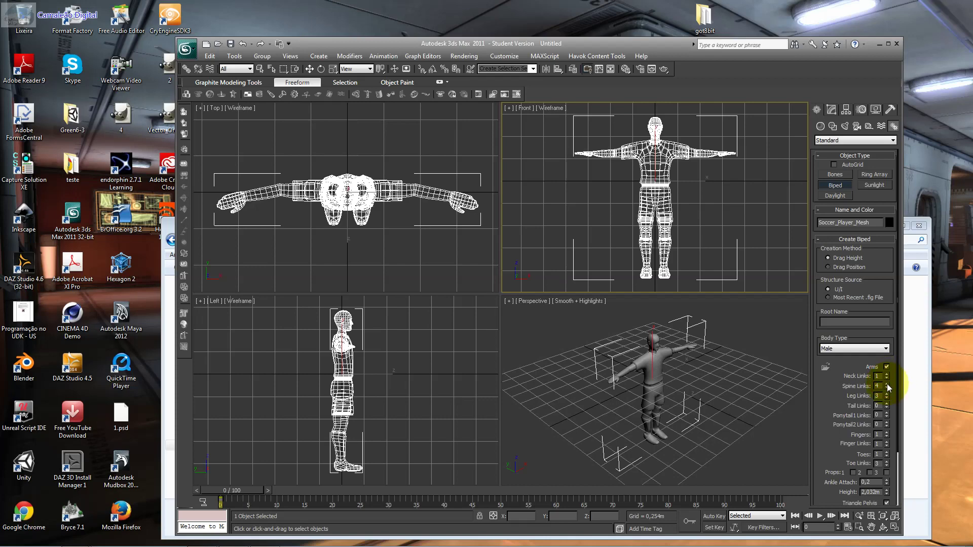
click(887, 384)
click(887, 384)
click(888, 385)
click(889, 387)
click(888, 388)
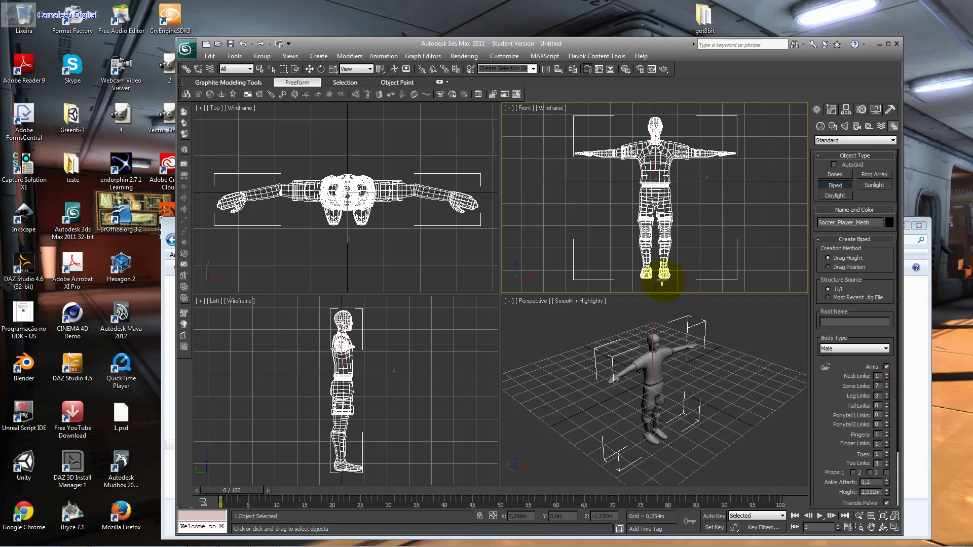
Create a biped in the maximized Front view, sized from the mesh's feet to its head.
click(310, 69)
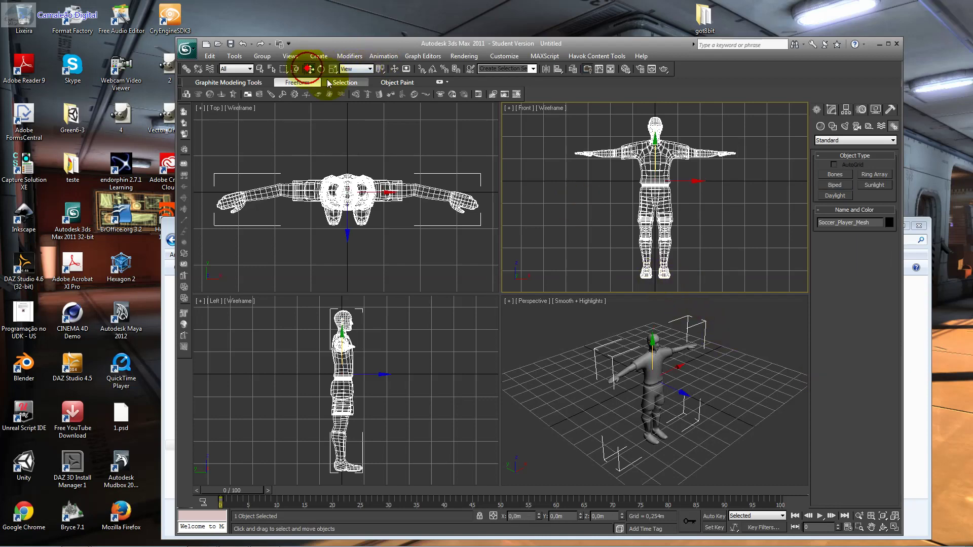
click(894, 527)
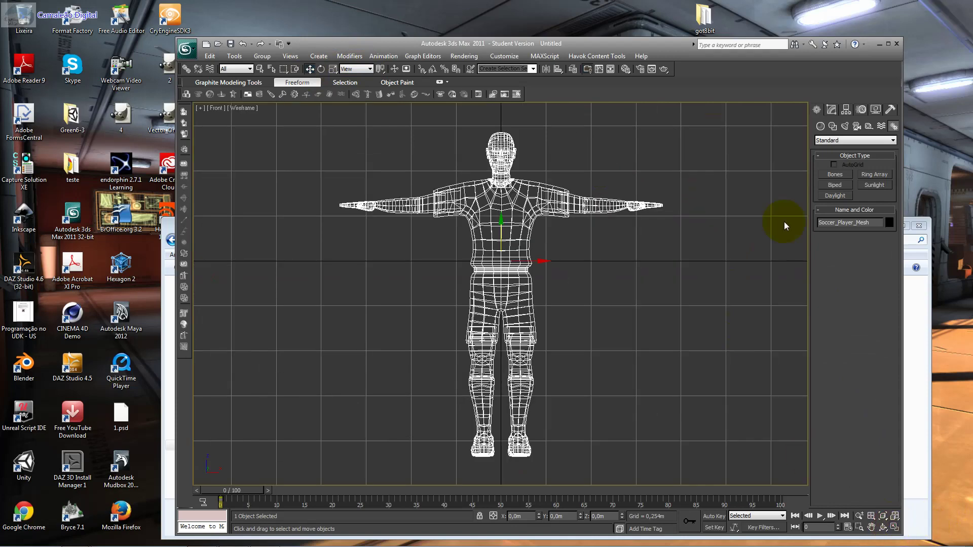
click(839, 189)
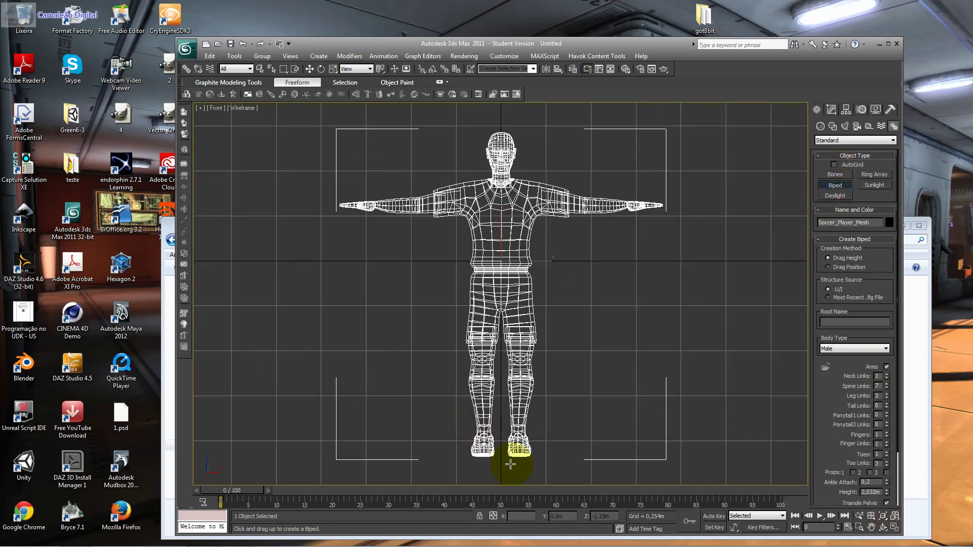
drag(503, 456, 505, 134)
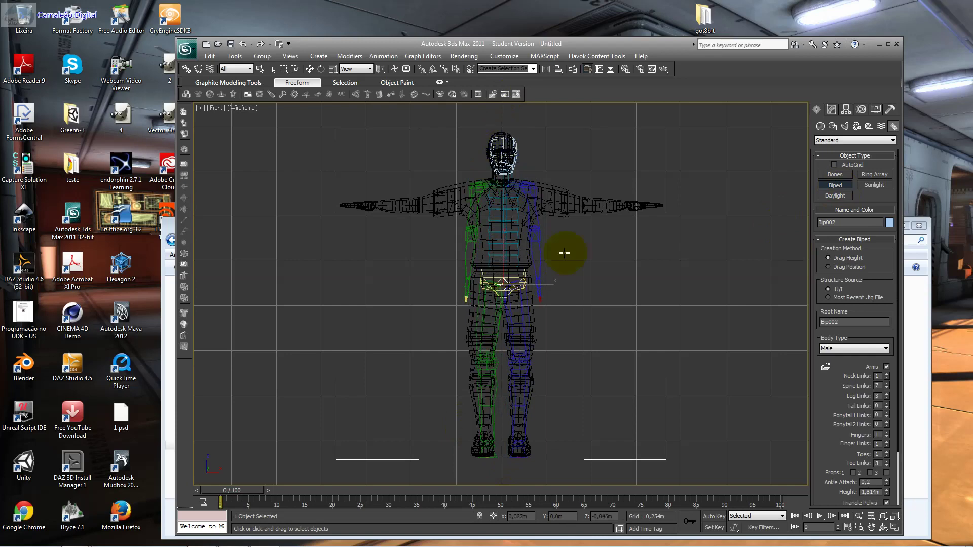
Set the biped's spine links to five and its leg links to three.
click(886, 384)
click(886, 385)
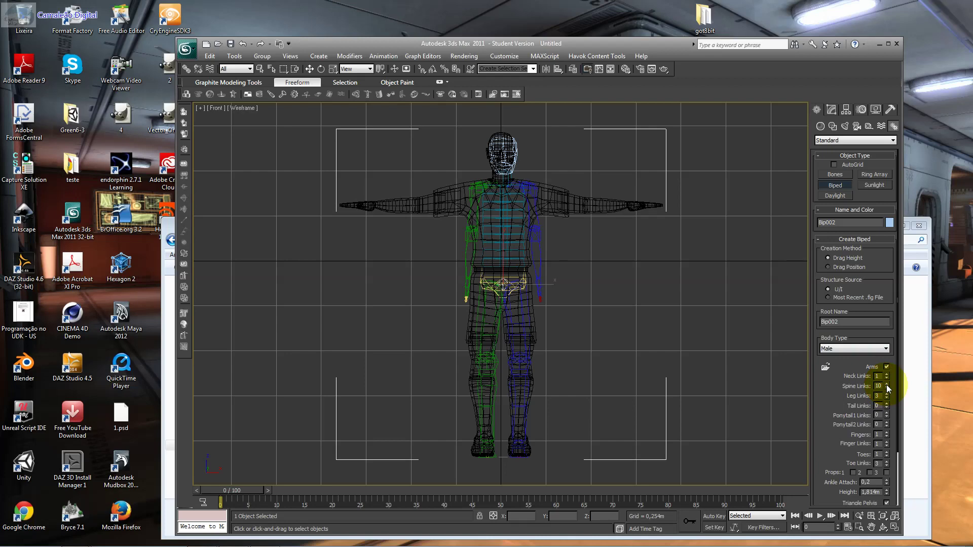
click(886, 388)
click(886, 387)
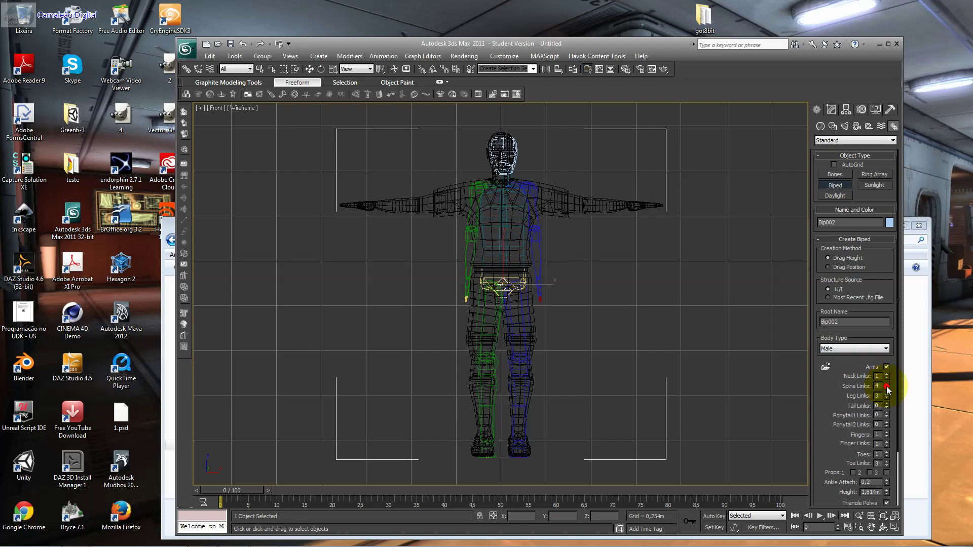
click(887, 388)
click(886, 387)
click(887, 383)
click(886, 384)
click(888, 394)
click(887, 394)
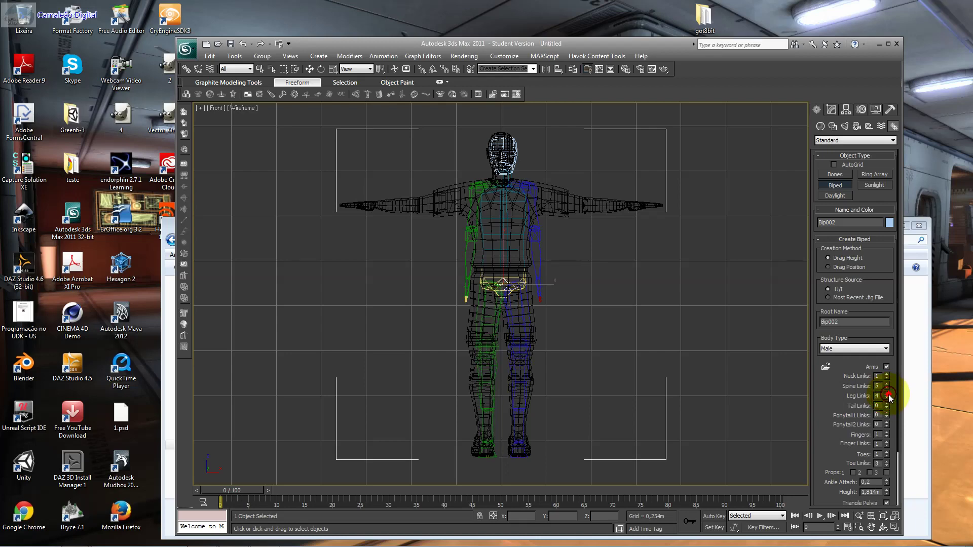
click(887, 398)
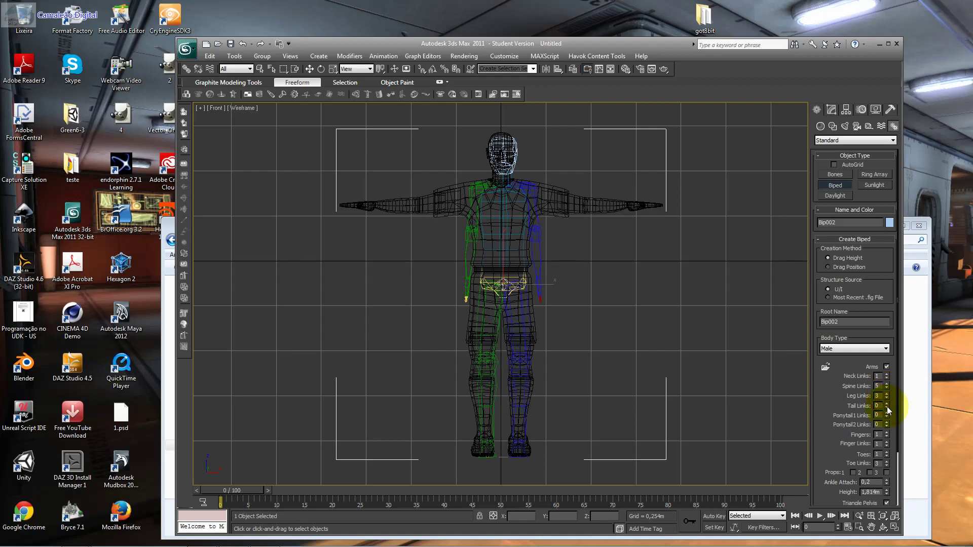
Raise the biped's tail links to 10.
click(887, 405)
click(887, 404)
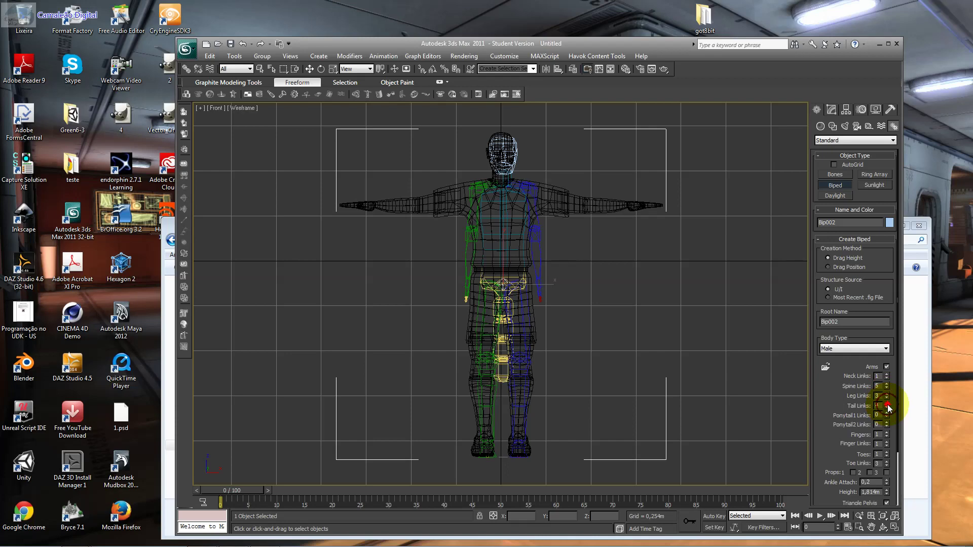
click(887, 405)
click(887, 405)
click(886, 405)
click(886, 404)
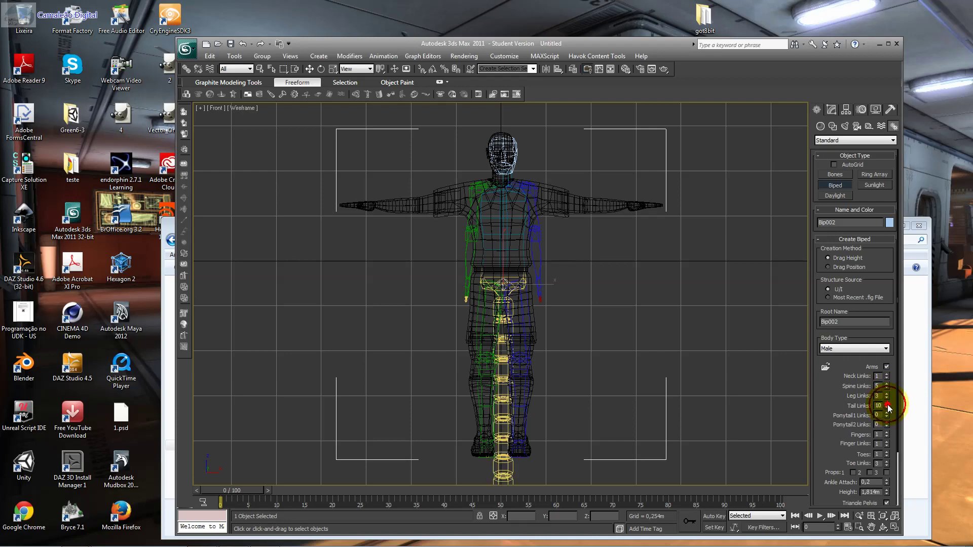
In the four-viewport layout, try out tail and ponytail links, then set both to 0.
click(894, 528)
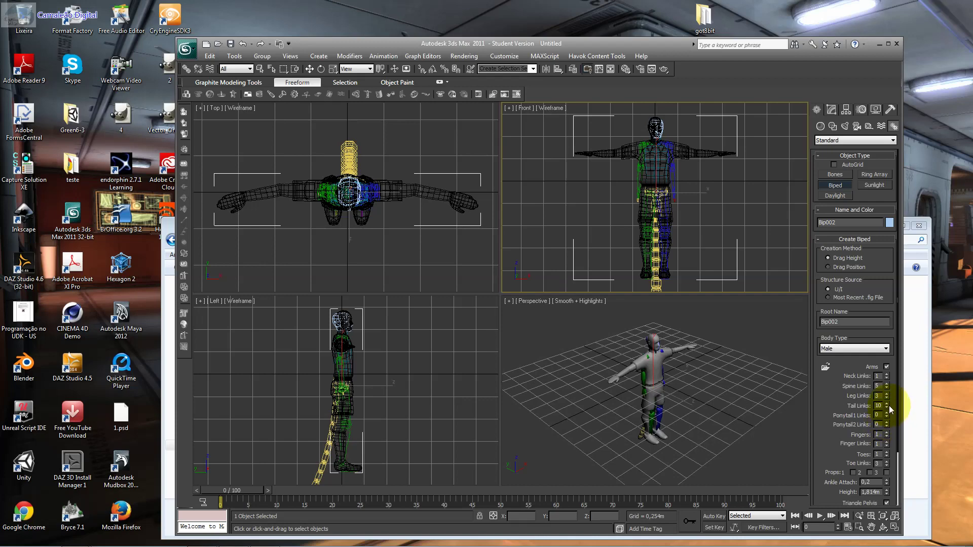
drag(887, 405, 887, 409)
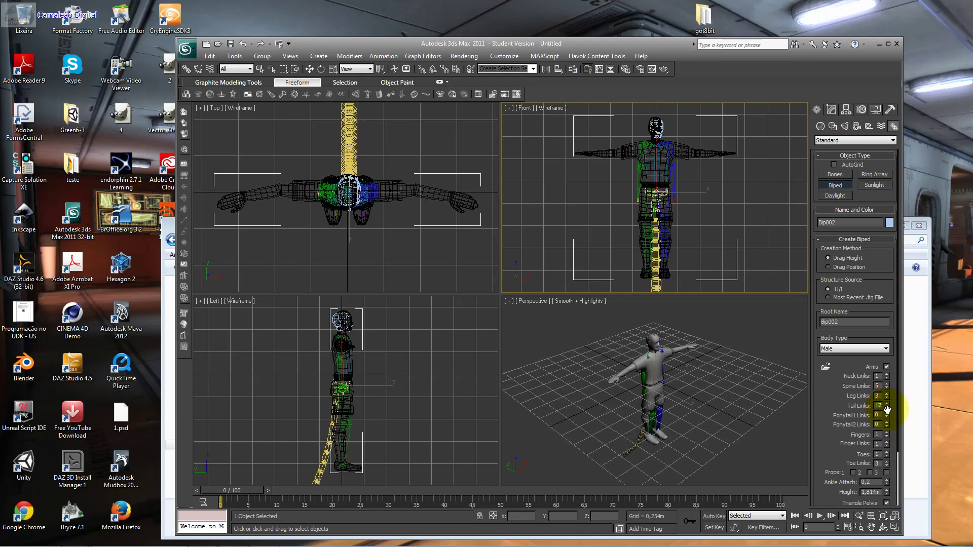
drag(888, 411, 890, 413)
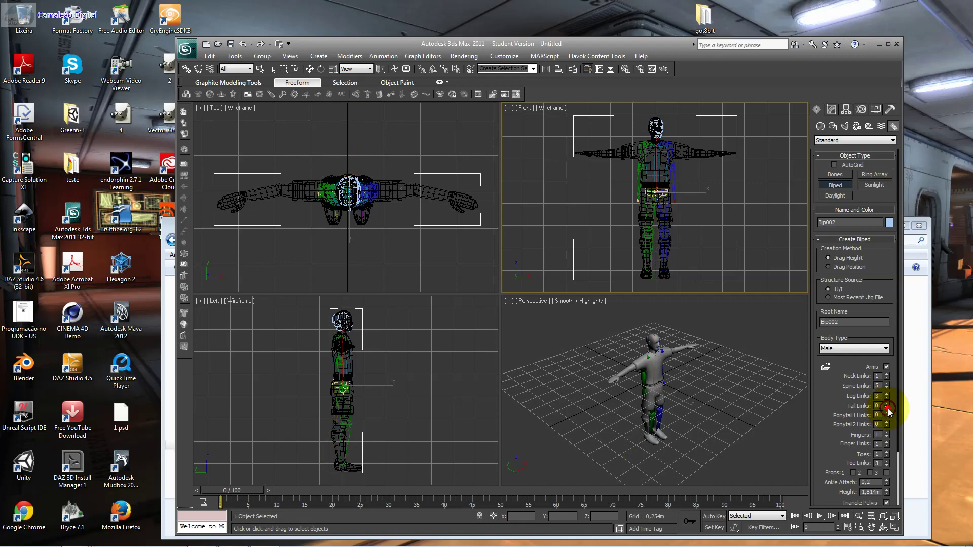
click(887, 414)
drag(887, 416, 888, 420)
drag(888, 422, 887, 428)
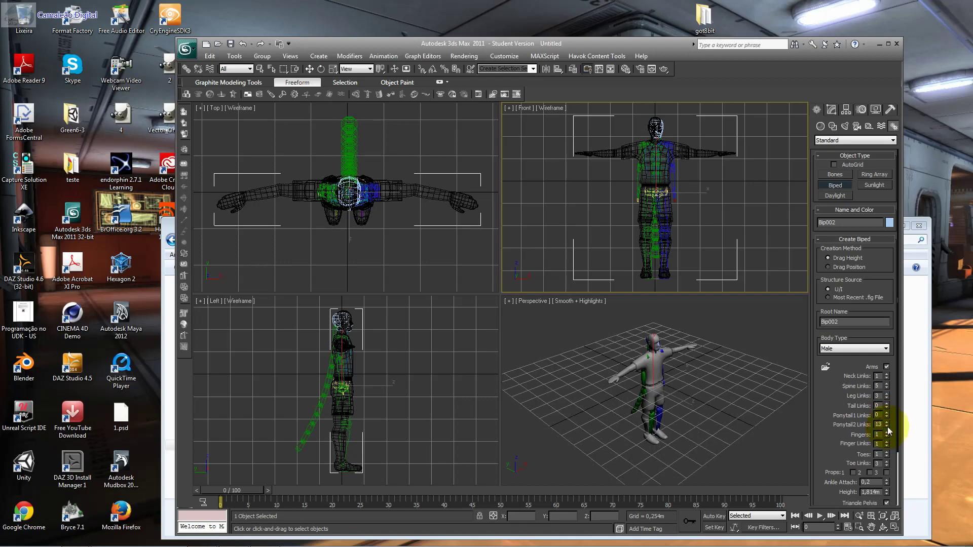
right_click(887, 427)
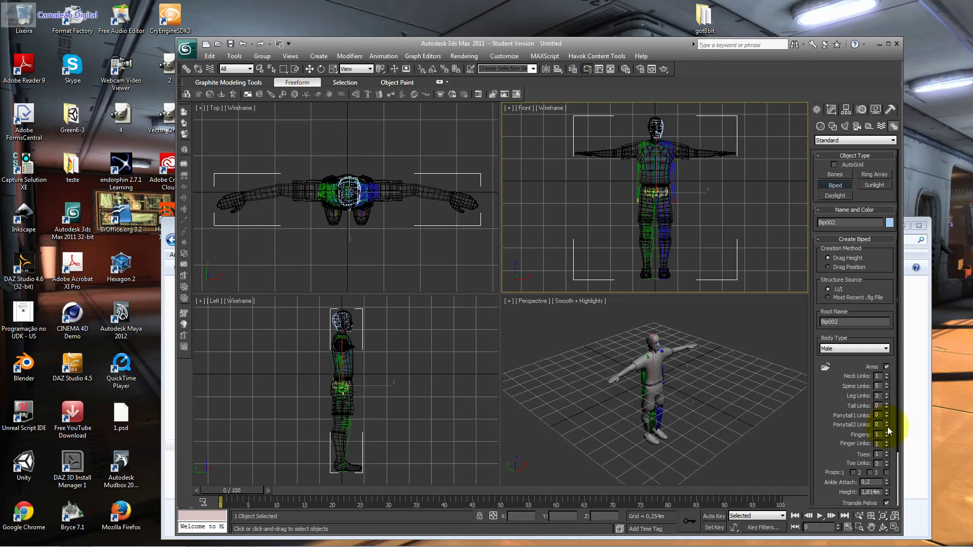
Set the biped to 4 fingers with 4 finger links each and 5 toes.
click(887, 433)
click(886, 433)
click(887, 432)
click(887, 437)
click(887, 442)
click(888, 442)
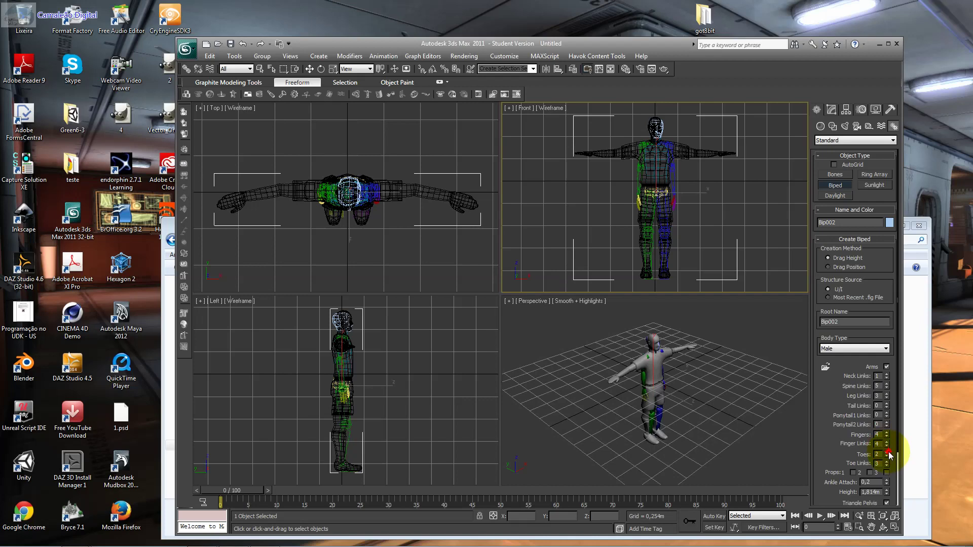
click(887, 452)
click(887, 452)
Maximize the Front view and click through mesh and biped parts, ending with nothing selected.
click(306, 70)
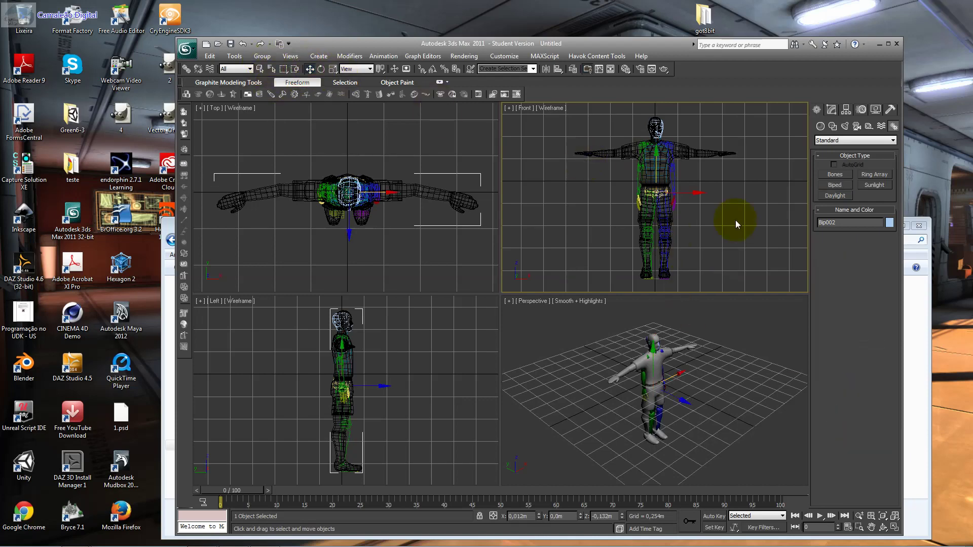
click(657, 160)
click(641, 167)
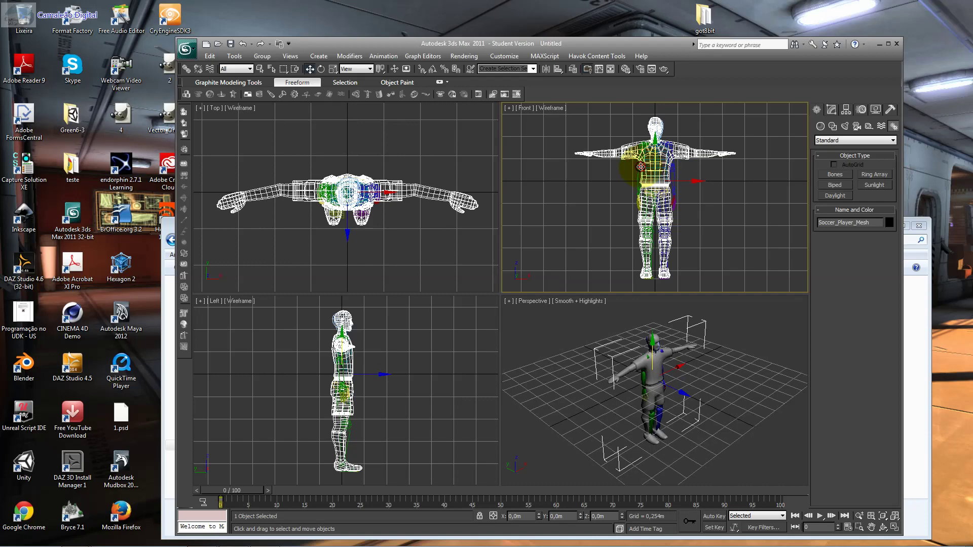
click(639, 167)
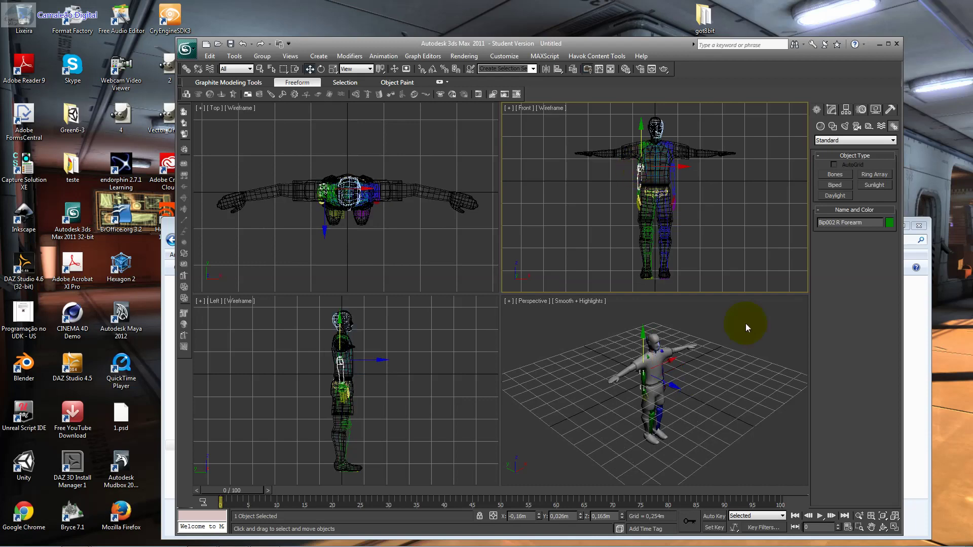
click(894, 527)
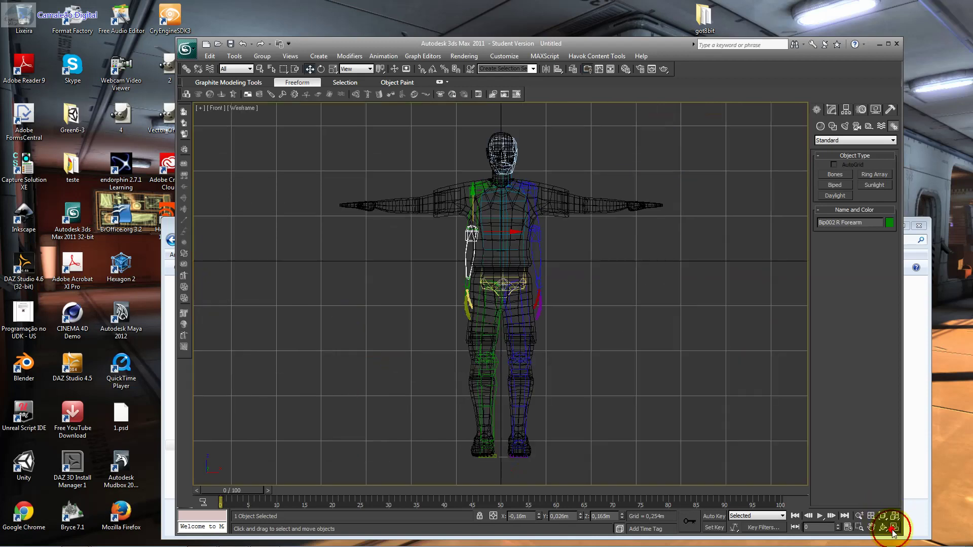
click(541, 283)
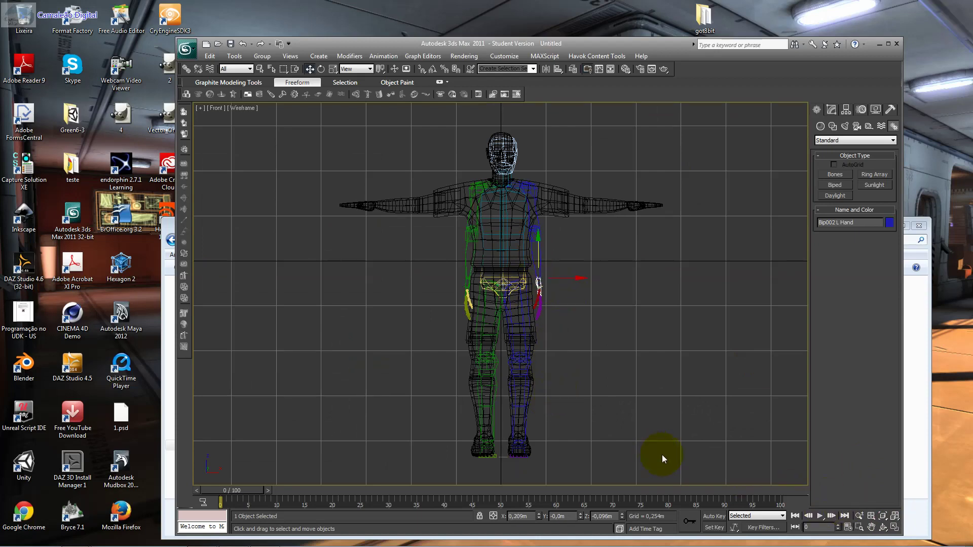
click(527, 449)
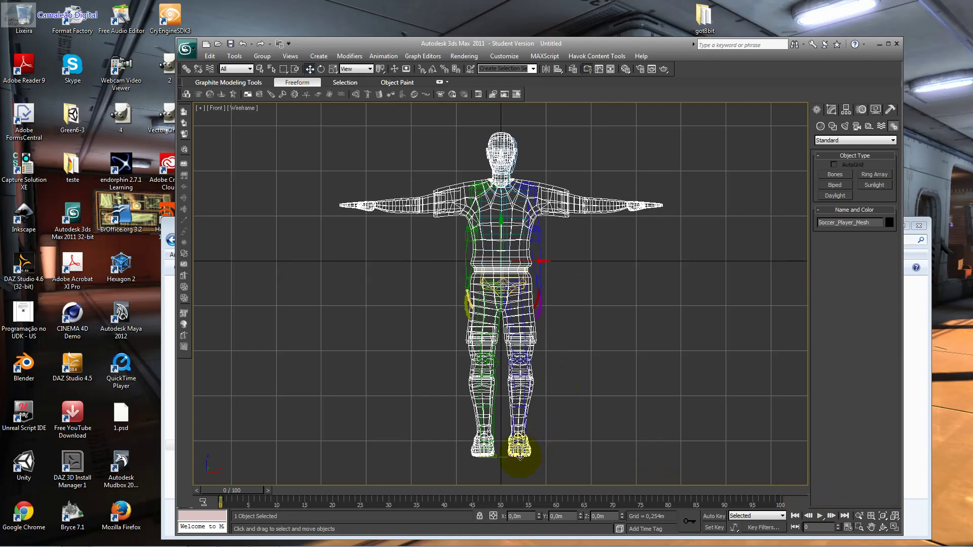
click(519, 460)
Select the biped's pelvis and delete the trial biped.
click(273, 69)
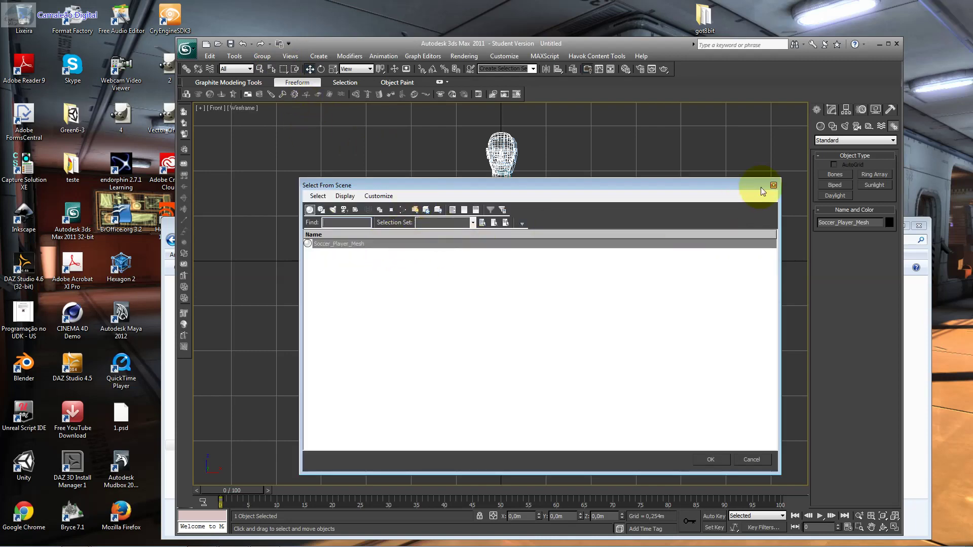
click(774, 185)
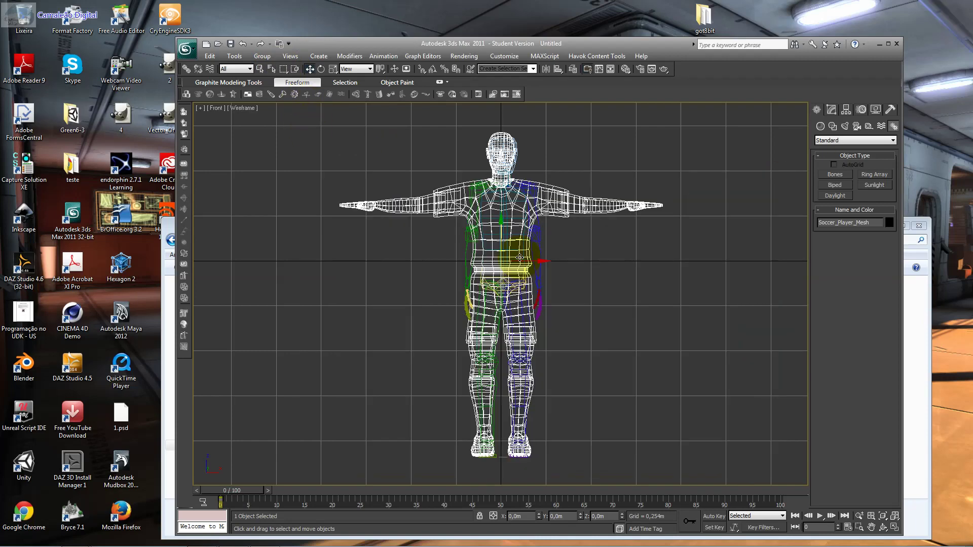
click(504, 287)
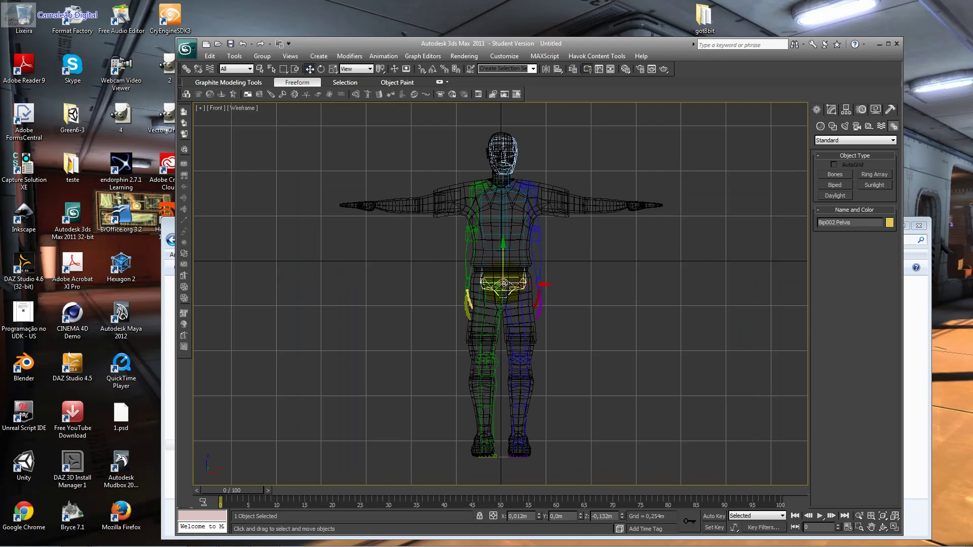
key(shift+b)
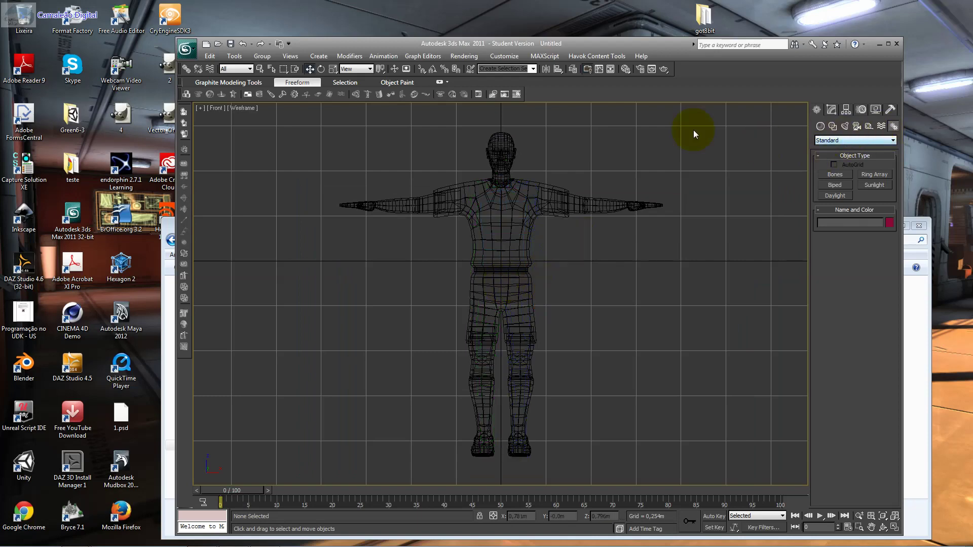
Create male biped Bip002 with four toes, five fingers of three links, from feet to head.
click(848, 187)
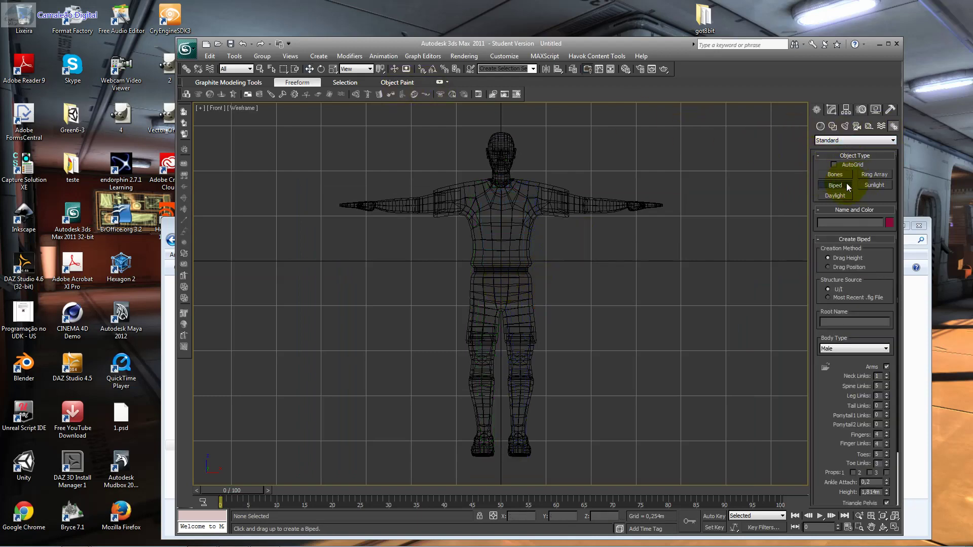
right_click(517, 430)
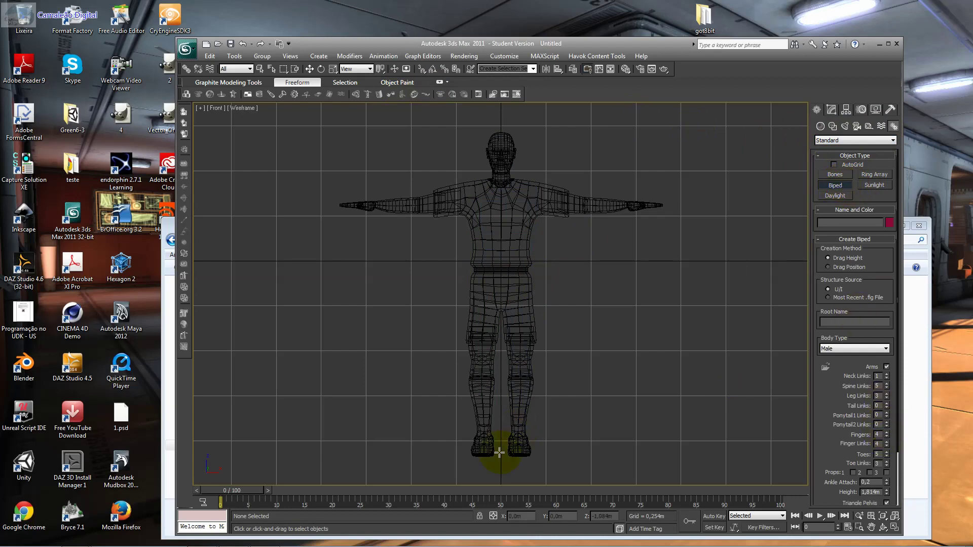
click(887, 456)
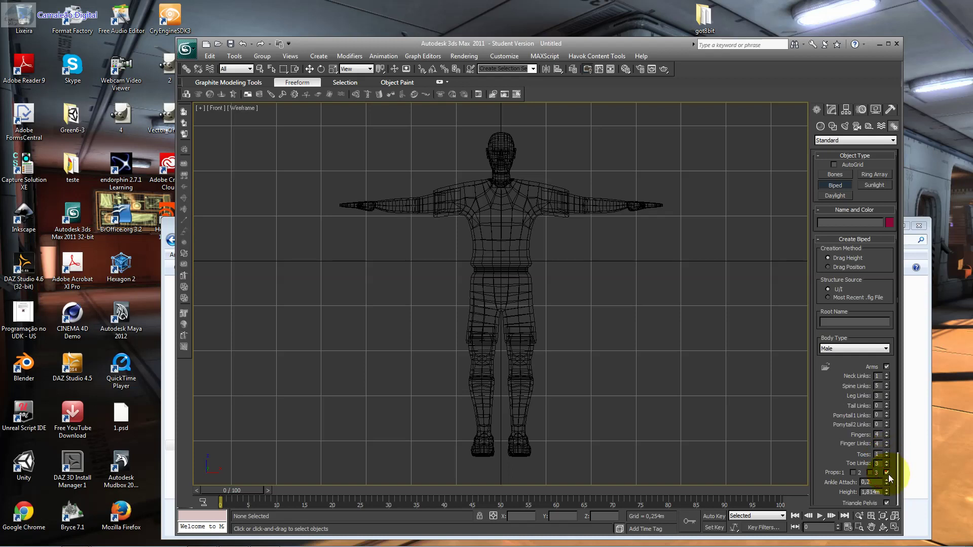
click(886, 466)
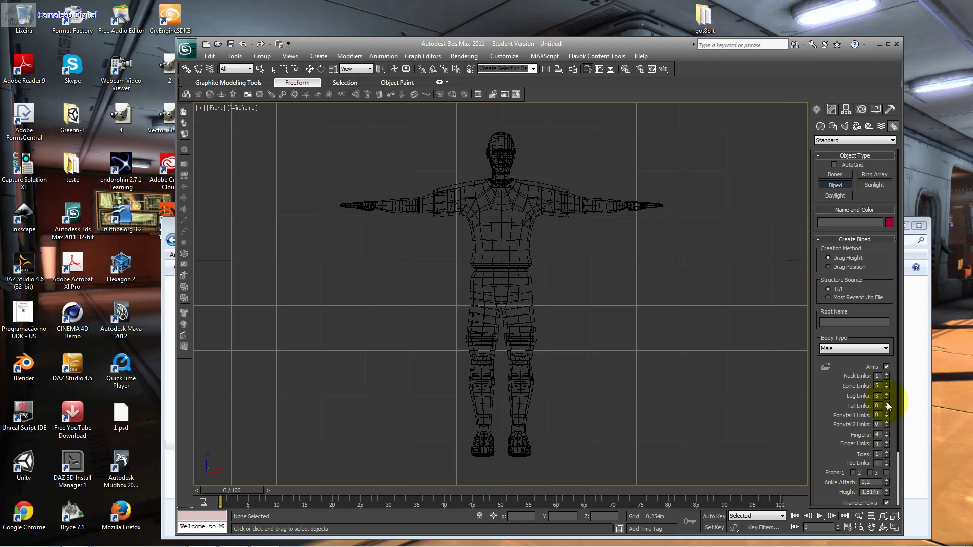
click(886, 432)
click(887, 446)
click(854, 348)
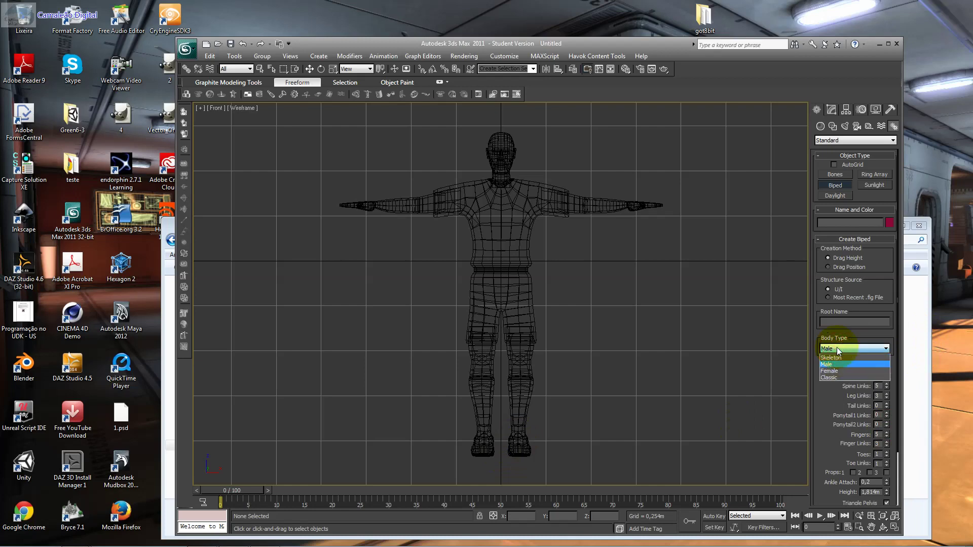
mouse_move(504, 459)
mouse_down()
mouse_move(513, 179)
mouse_move(503, 141)
mouse_up()
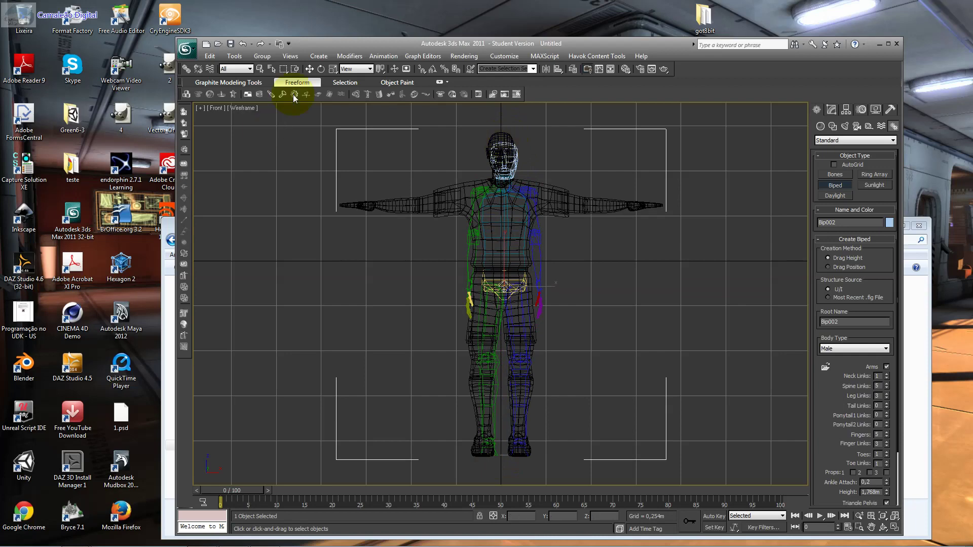
Select Bip002 from the bones-only object list and shift it to centre inside the mesh.
click(309, 69)
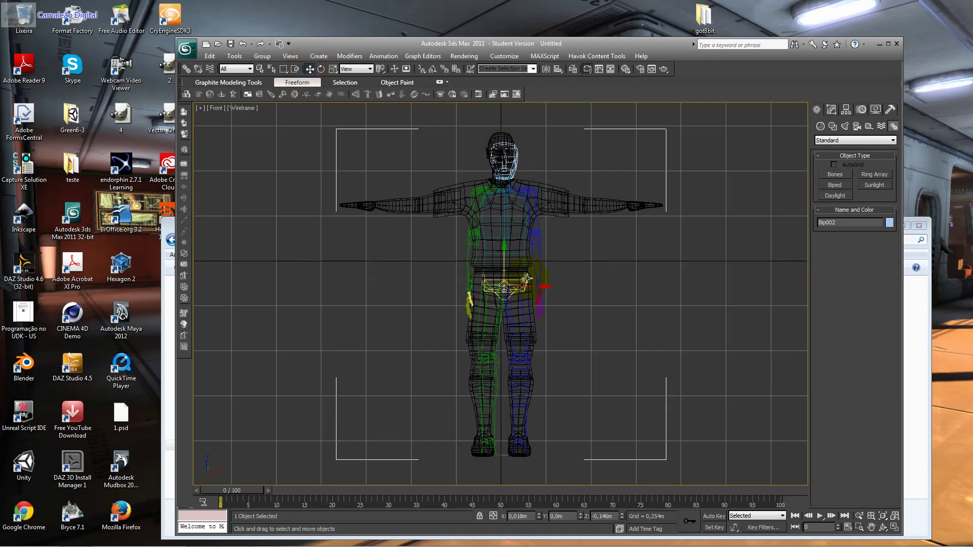
click(259, 68)
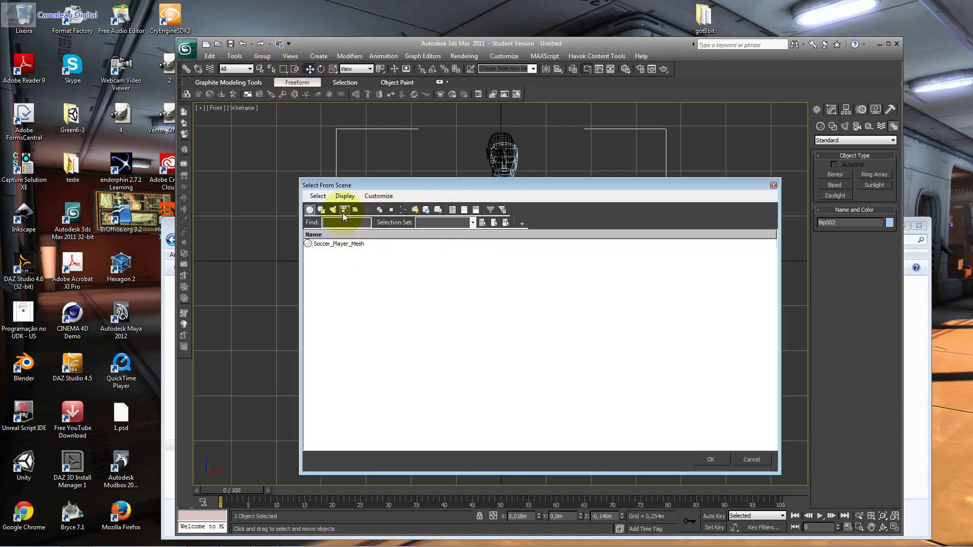
click(310, 210)
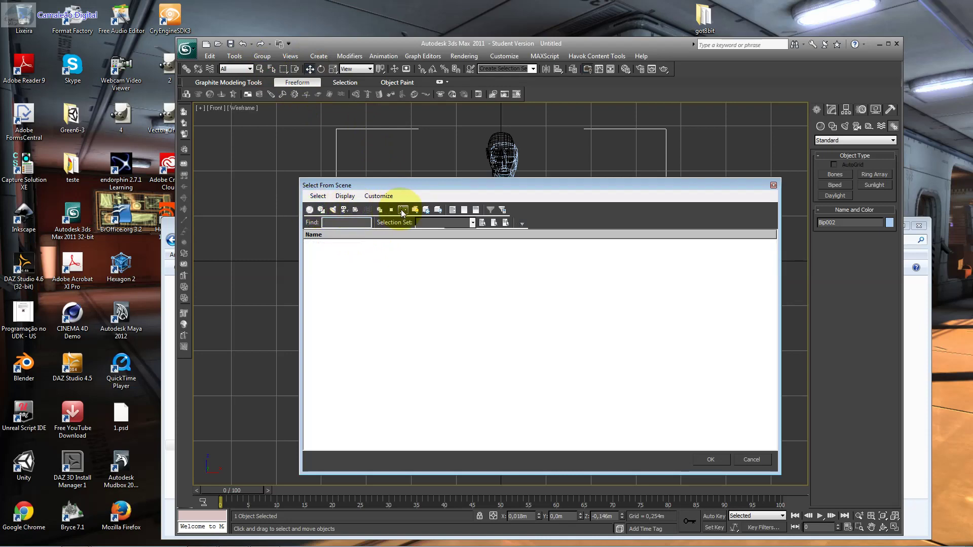
click(402, 209)
click(356, 246)
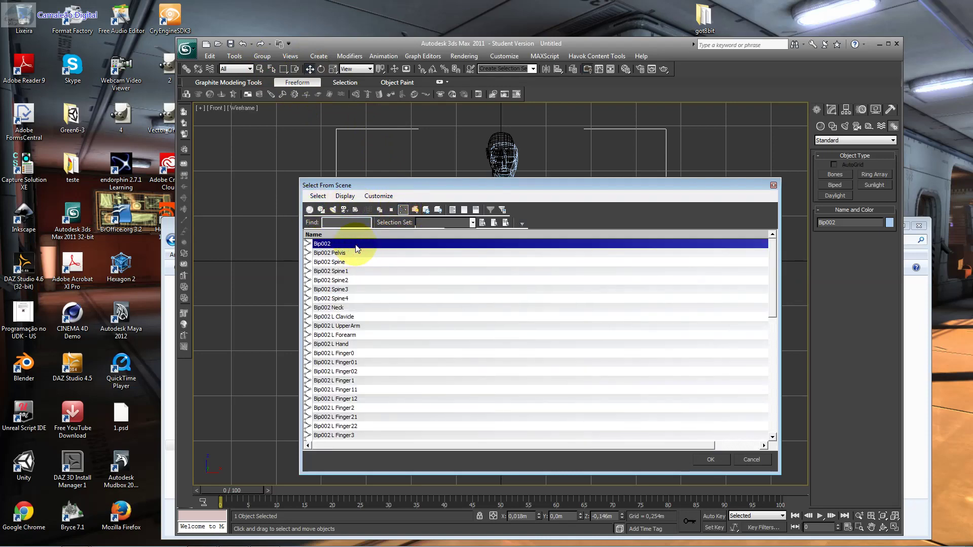
click(773, 184)
drag(531, 287, 552, 303)
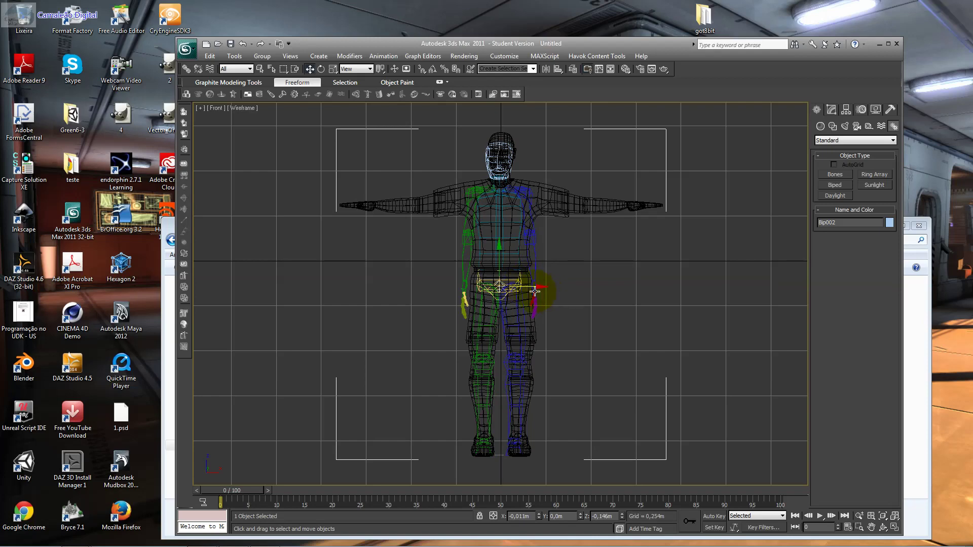
Drag Bip002's left hand up so the left arm lies along the mesh arm.
click(534, 288)
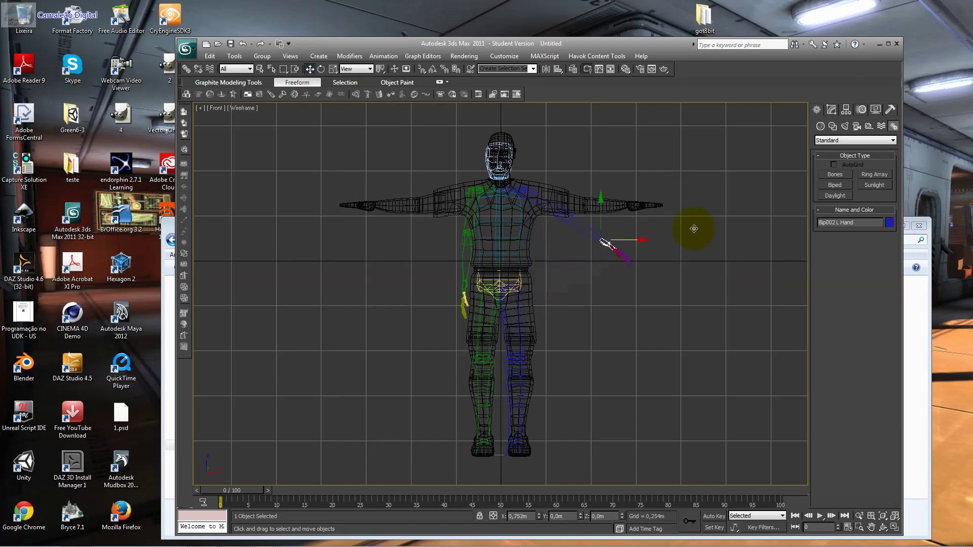
drag(554, 280, 771, 169)
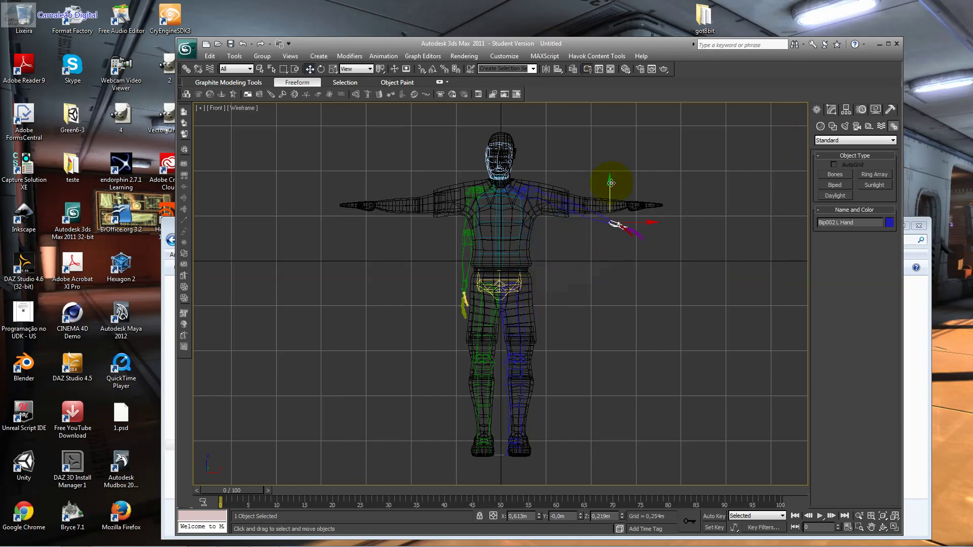
drag(609, 185, 633, 158)
drag(653, 203, 667, 204)
Raise the right hand so the right arm lies horizontal along the mesh arm, then show four viewports.
click(463, 300)
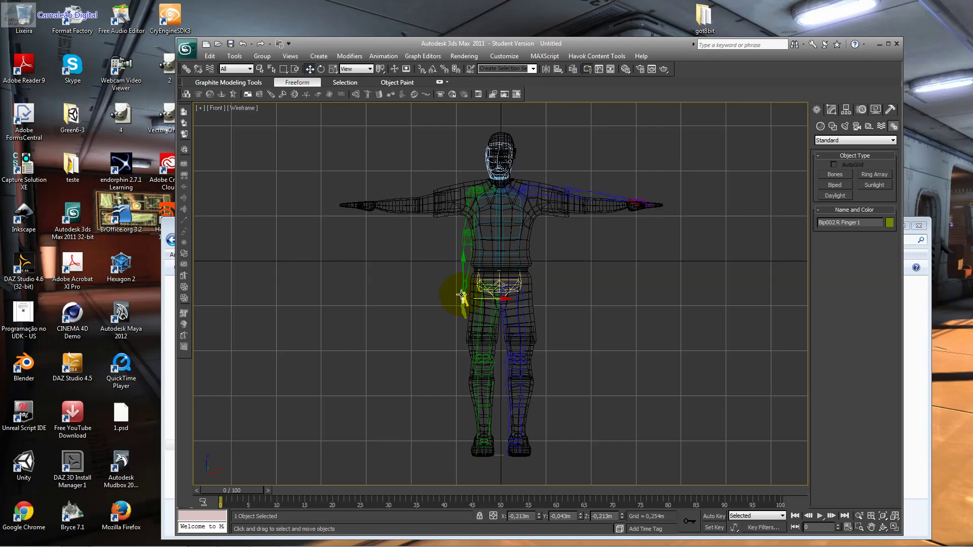
click(461, 295)
drag(464, 286, 372, 180)
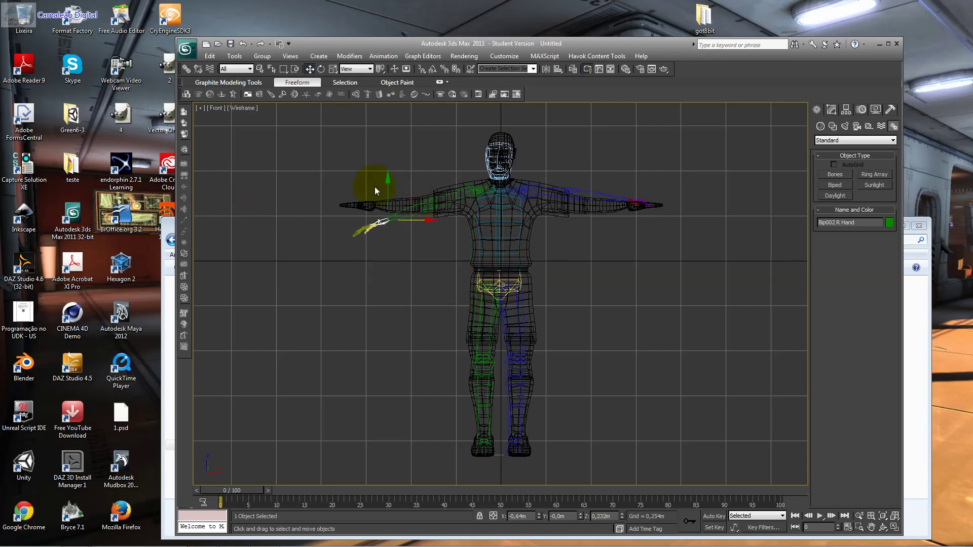
drag(375, 187, 380, 178)
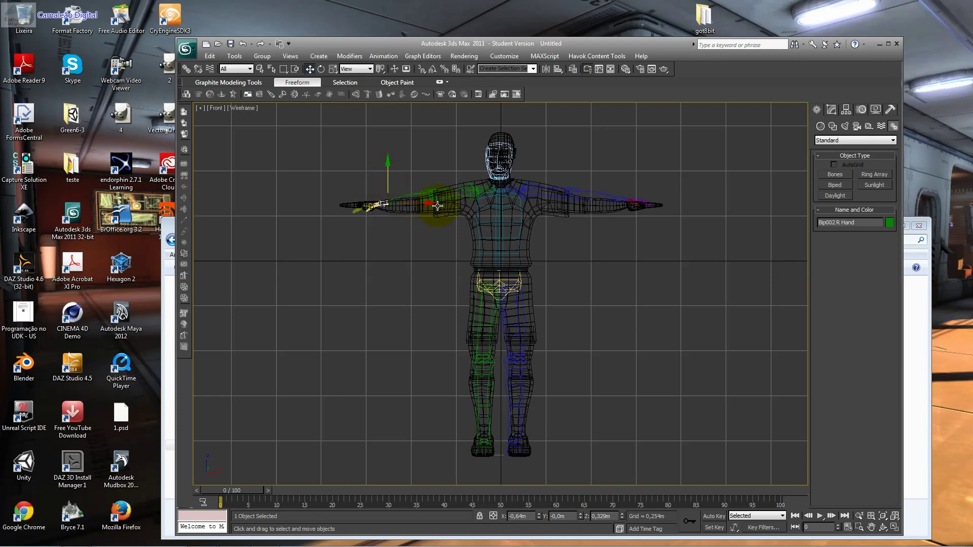
drag(430, 202, 404, 203)
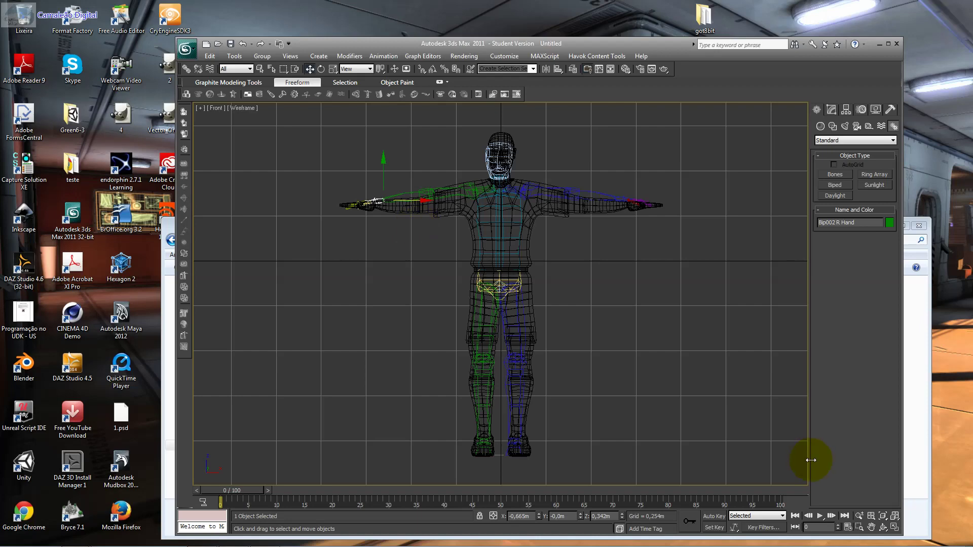
click(894, 527)
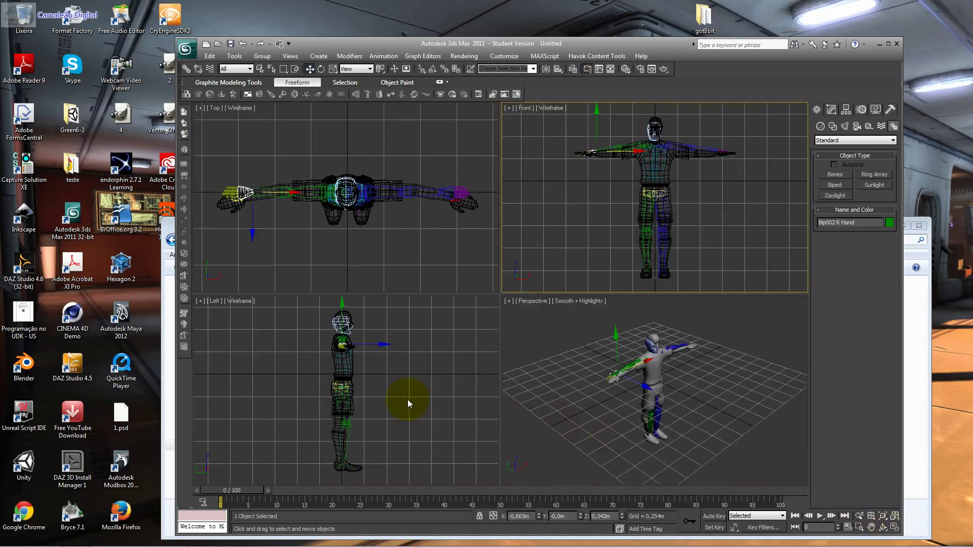
Select Bip002, then test-rotate the right calf forward in the side view.
click(272, 69)
click(349, 245)
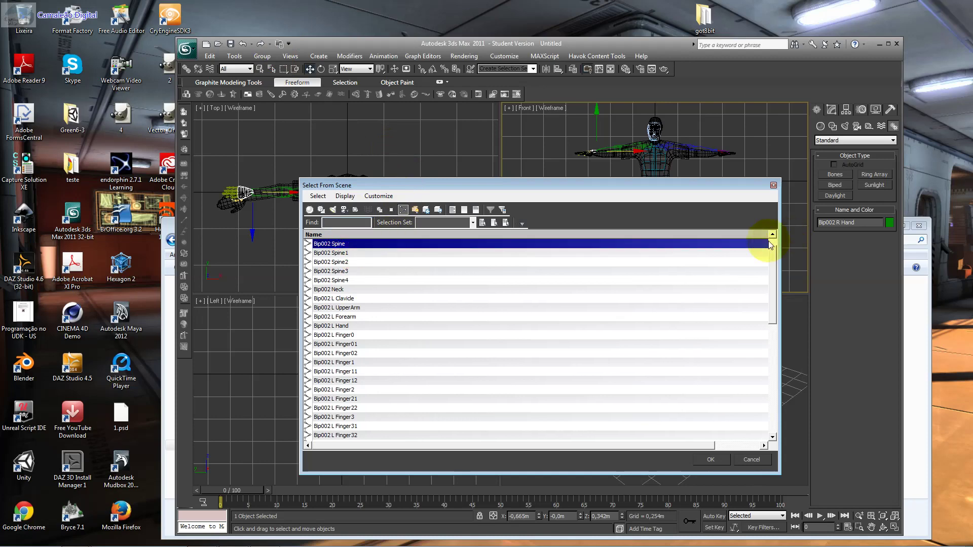
scroll(773, 240, up, 1)
click(391, 252)
double_click(388, 244)
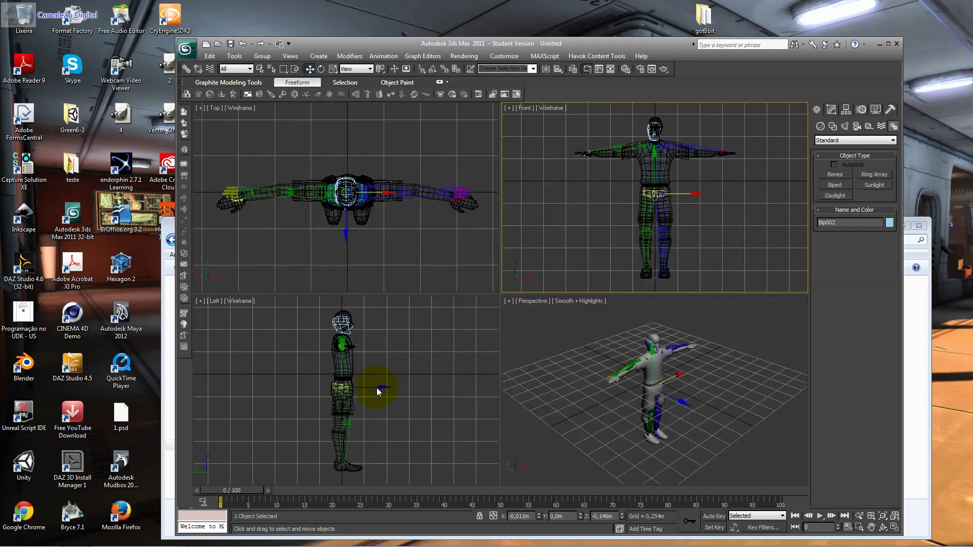
click(378, 390)
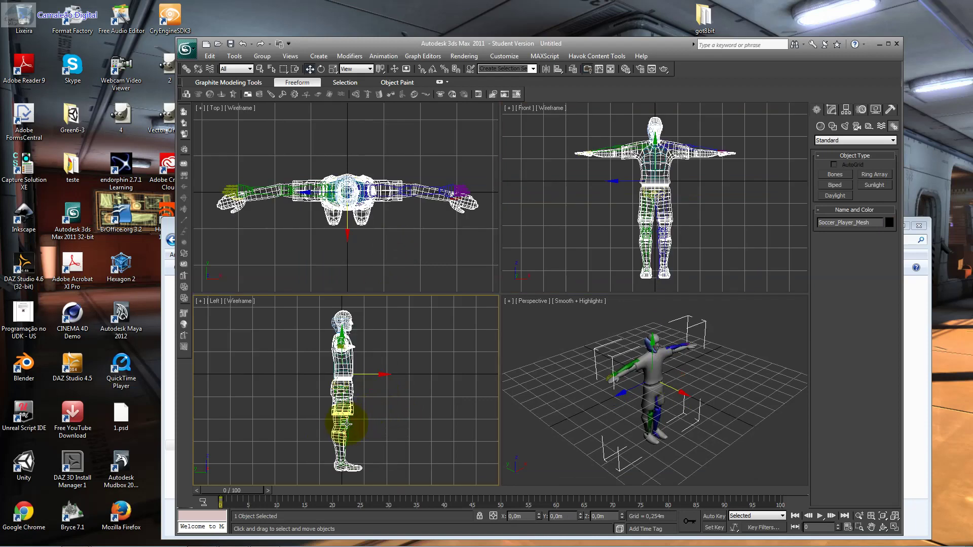
click(345, 425)
click(322, 69)
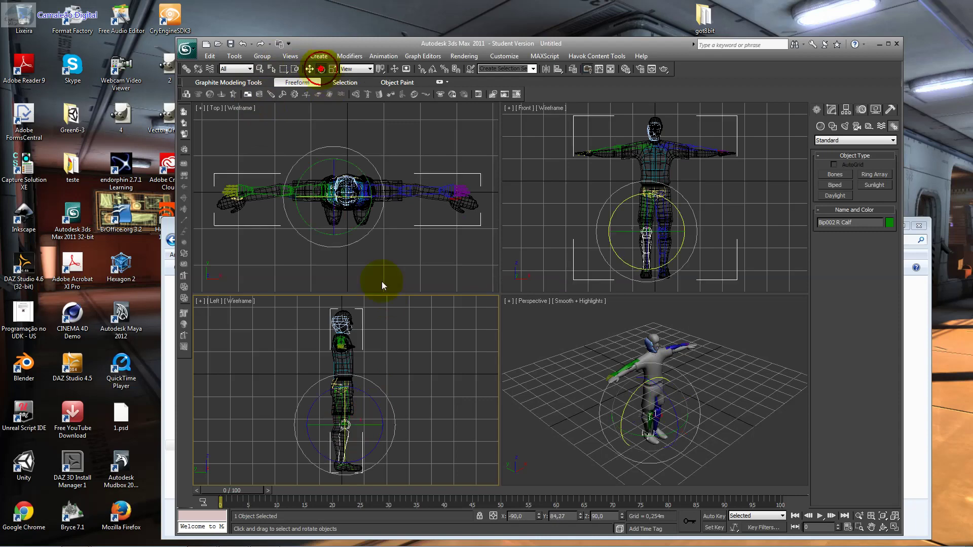
mouse_move(359, 393)
mouse_down()
mouse_move(300, 302)
mouse_move(373, 339)
mouse_up()
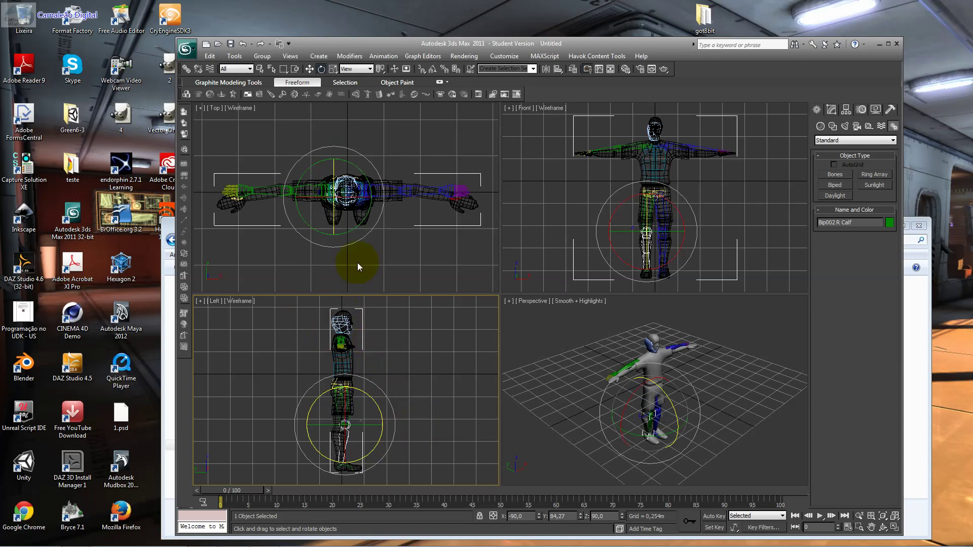
click(309, 69)
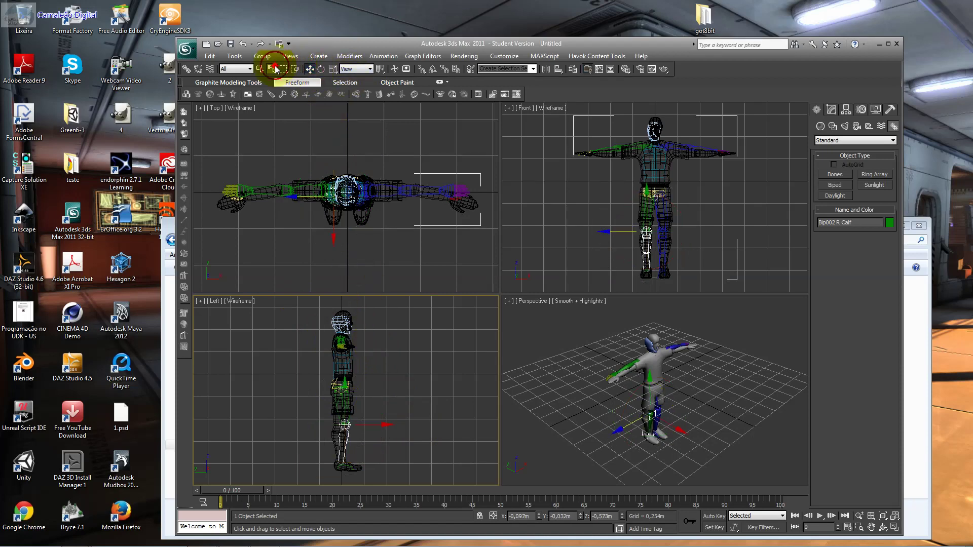
Reselect Bip002, nudge its pelvis slightly along X, and maximize the Front view.
click(274, 69)
double_click(437, 243)
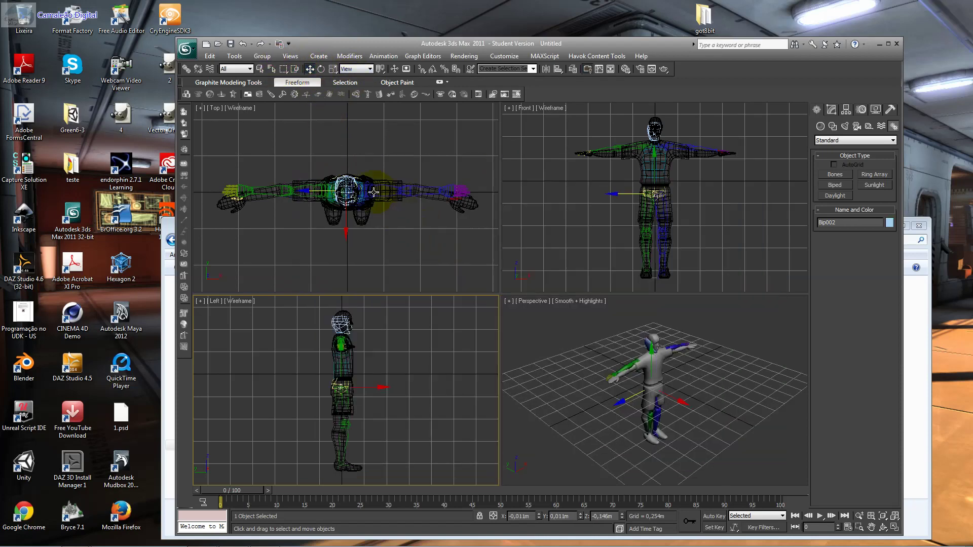
click(632, 400)
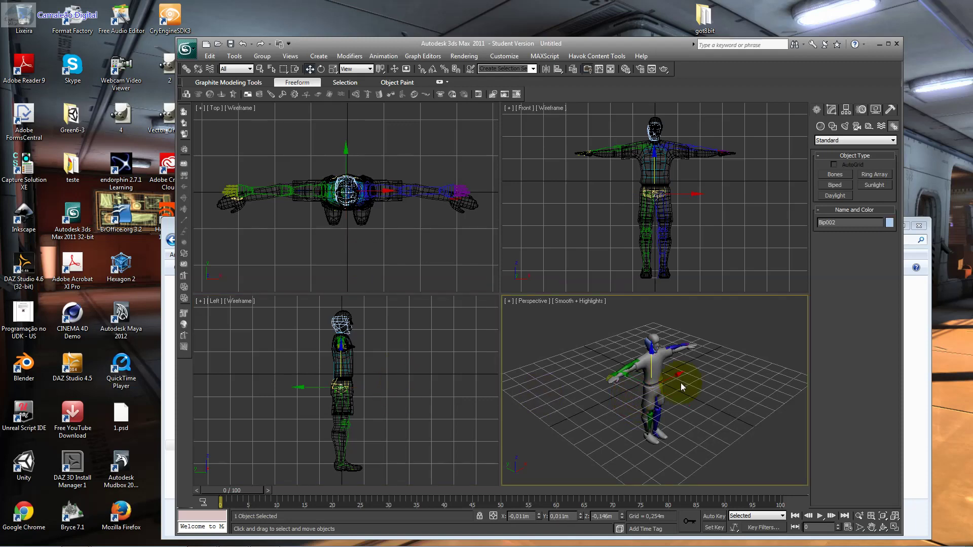
click(689, 194)
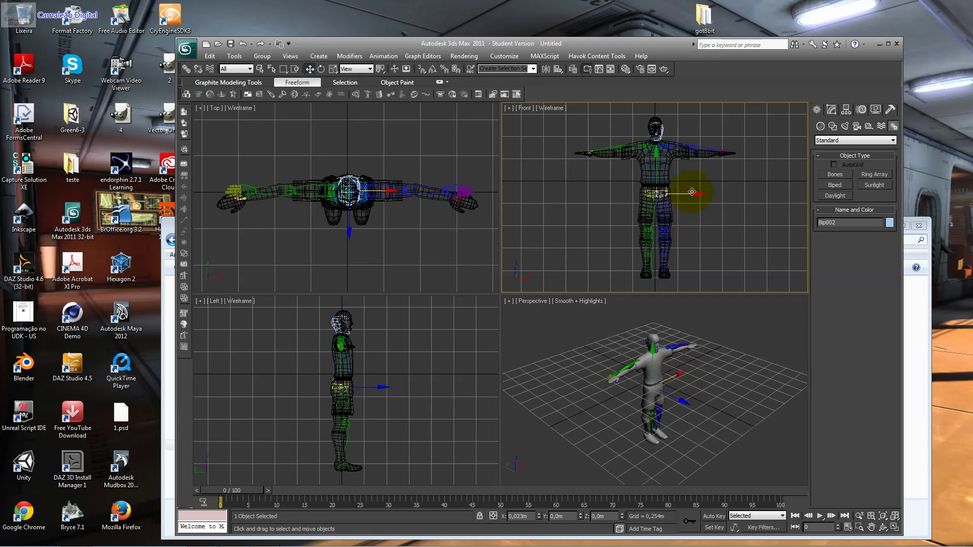
drag(692, 192, 691, 192)
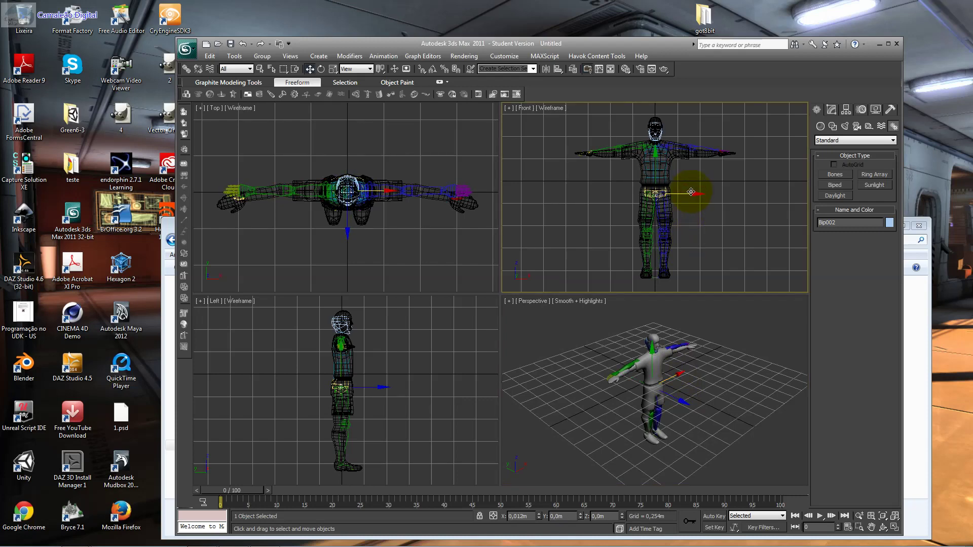
scroll(682, 160, up, 3)
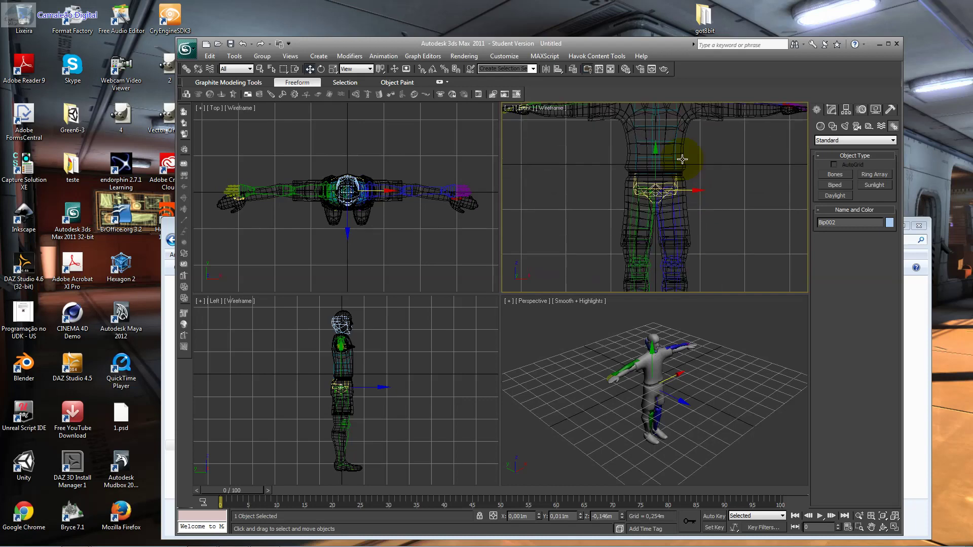
scroll(682, 160, down, 3)
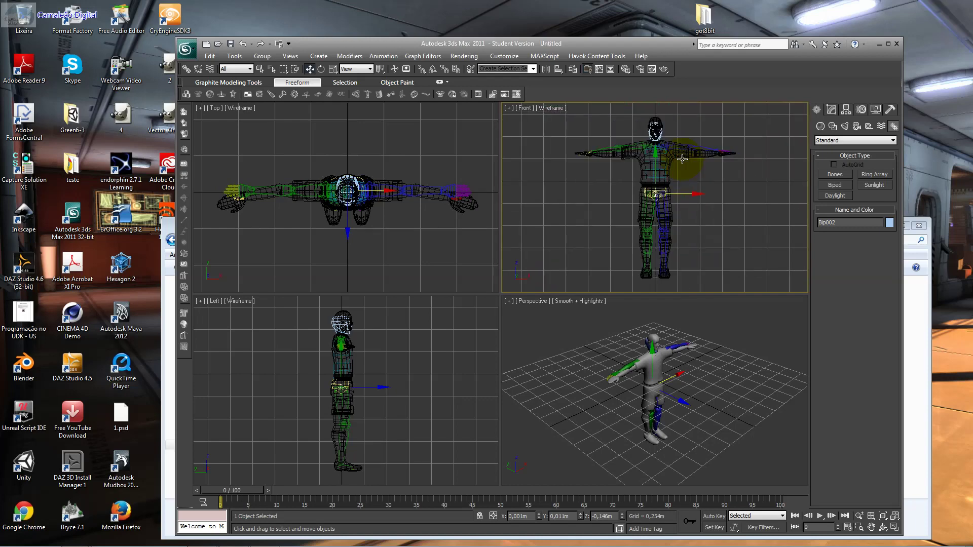
click(894, 528)
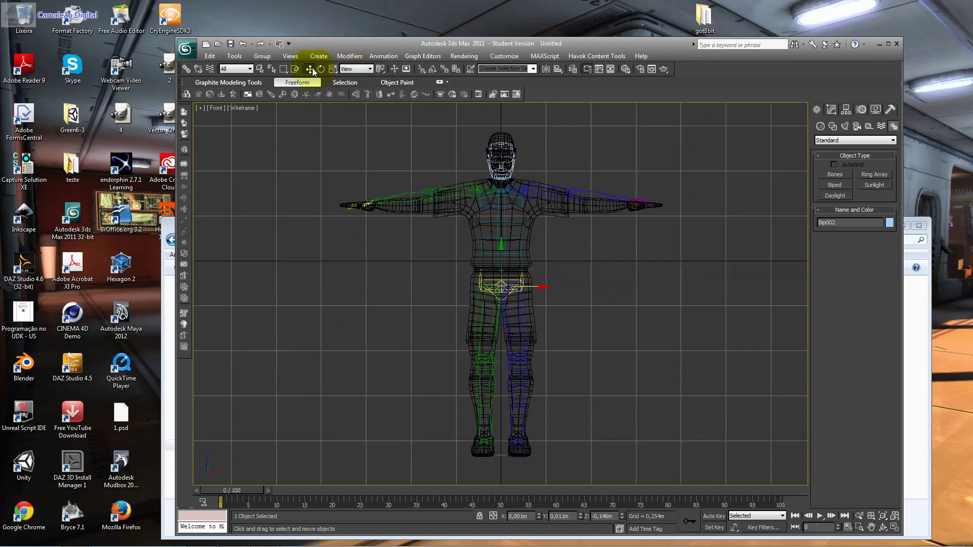
Create a new biped with 2 neck links, dragged from the mesh's feet up to its head.
click(626, 234)
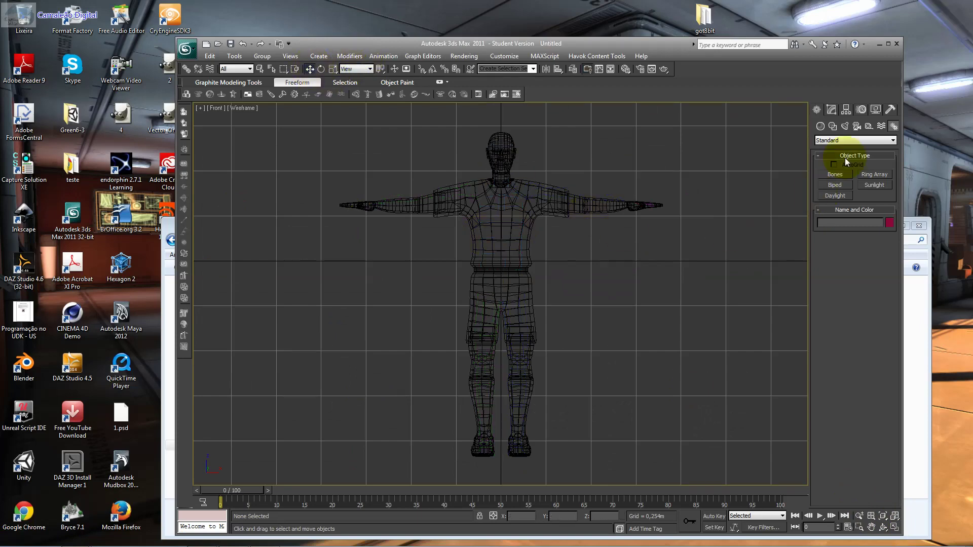
click(839, 184)
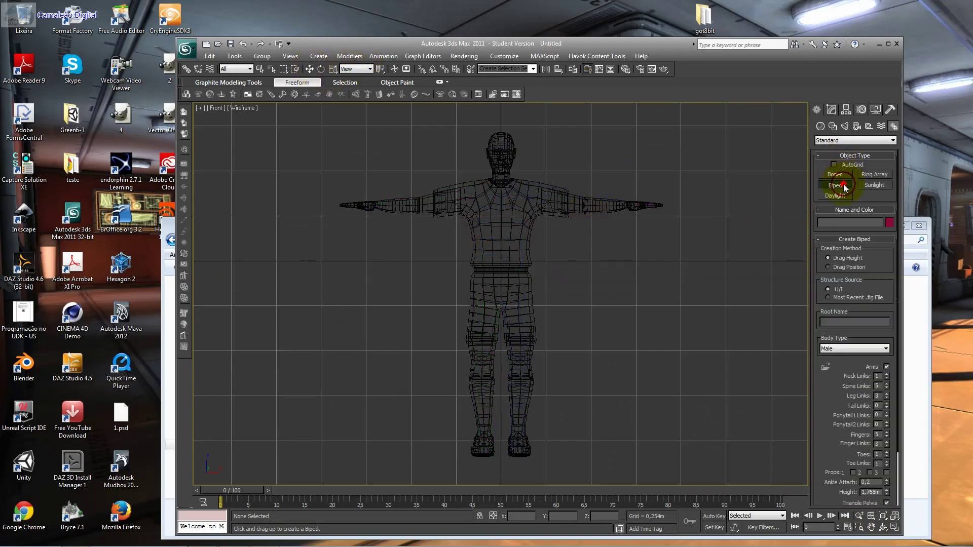
click(886, 375)
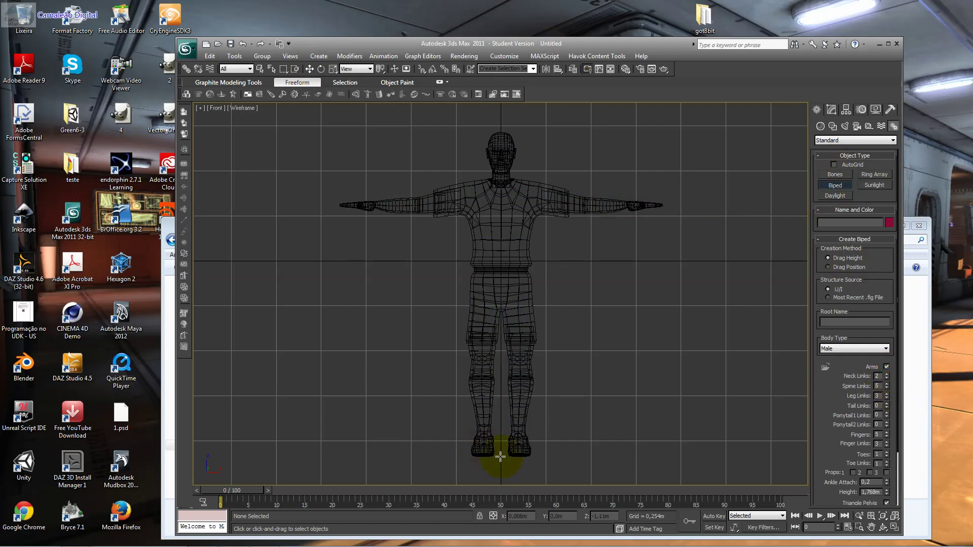
mouse_move(500, 456)
mouse_down()
mouse_move(500, 123)
mouse_move(500, 135)
mouse_up()
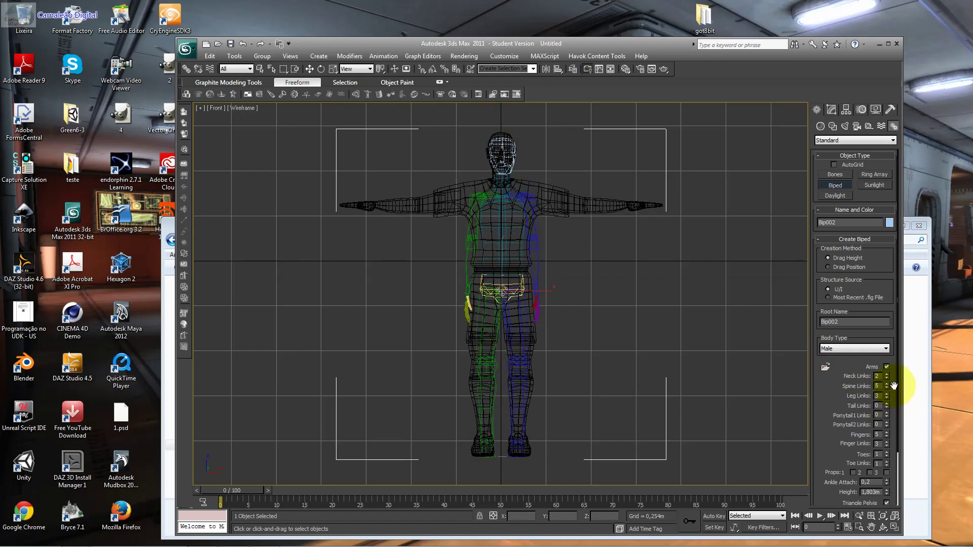
click(308, 70)
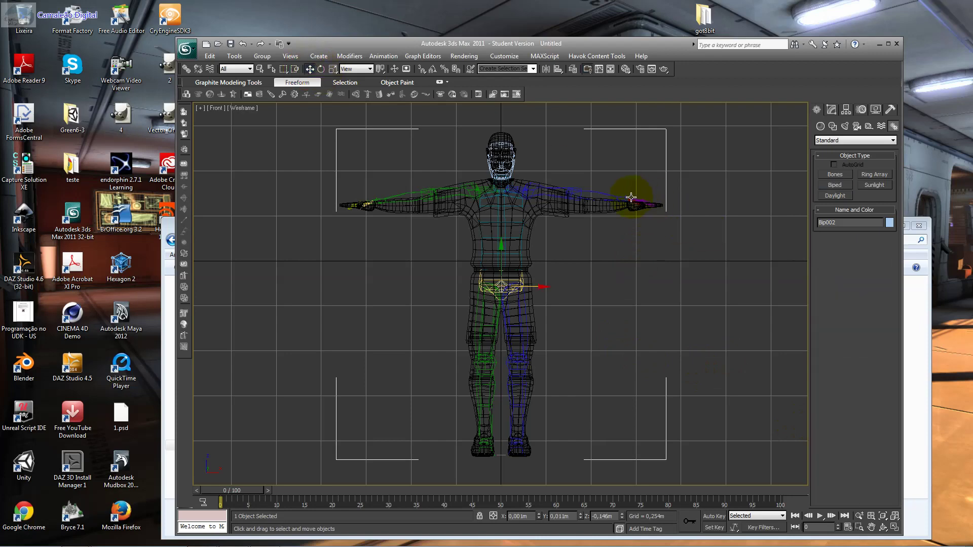
Move the left and right hand bones into the mesh hands, then select the Spine2 bone.
mouse_move(631, 196)
mouse_down()
mouse_move(658, 201)
mouse_move(620, 162)
mouse_up()
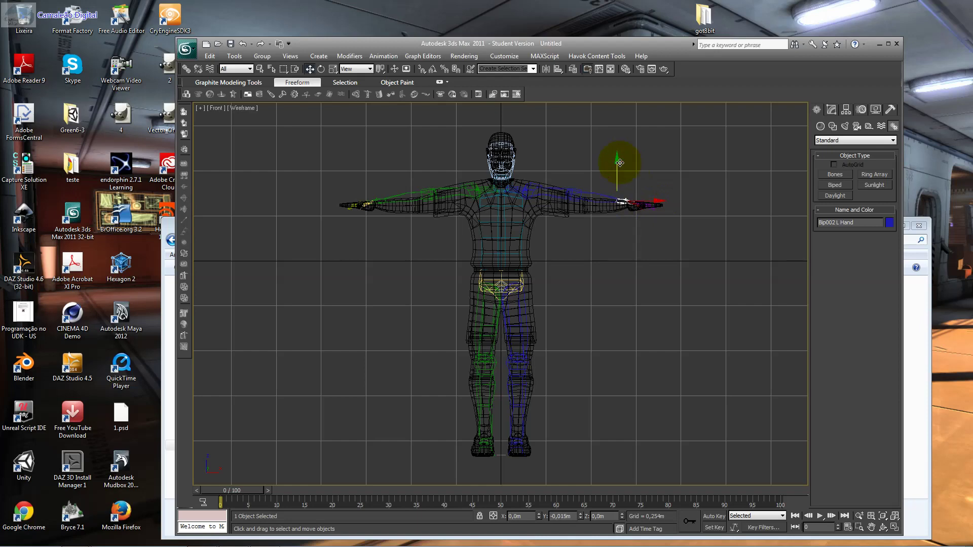
click(364, 201)
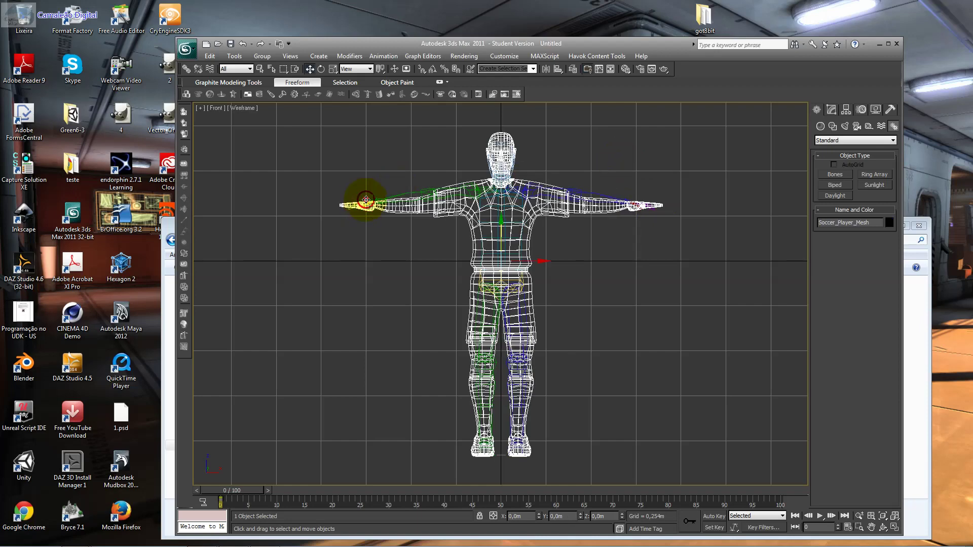
click(364, 202)
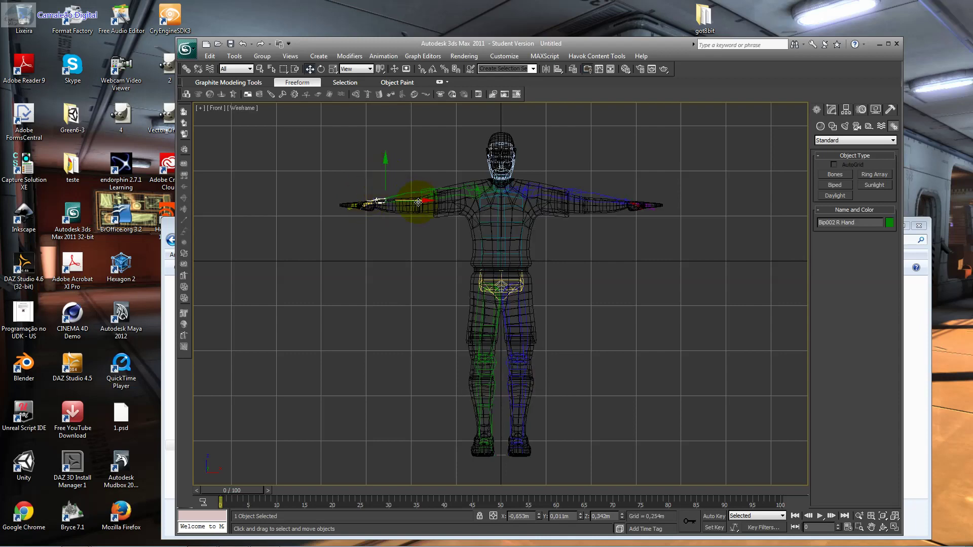
drag(418, 202, 411, 202)
click(502, 283)
click(499, 242)
click(496, 230)
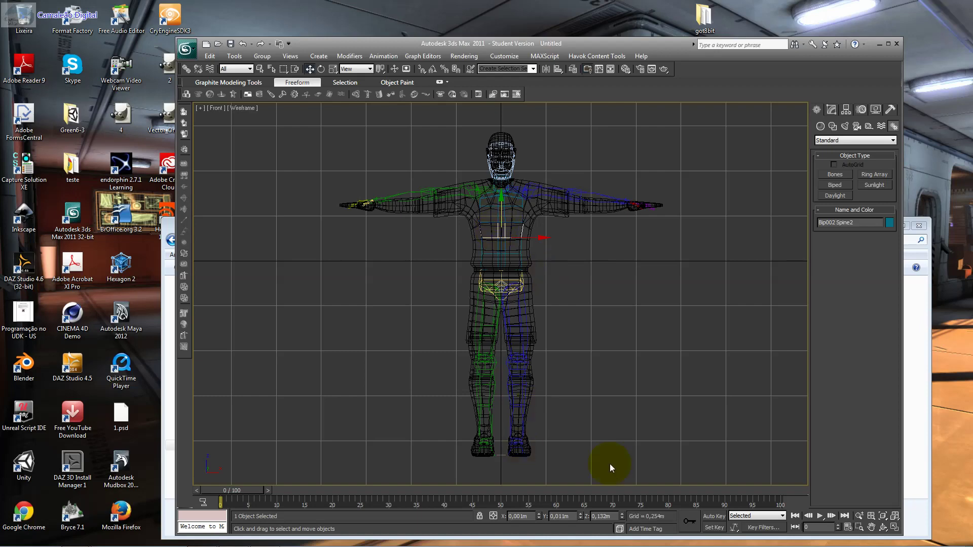
Nudge the right foot bone slightly left into the mesh foot and return to four viewports.
click(520, 446)
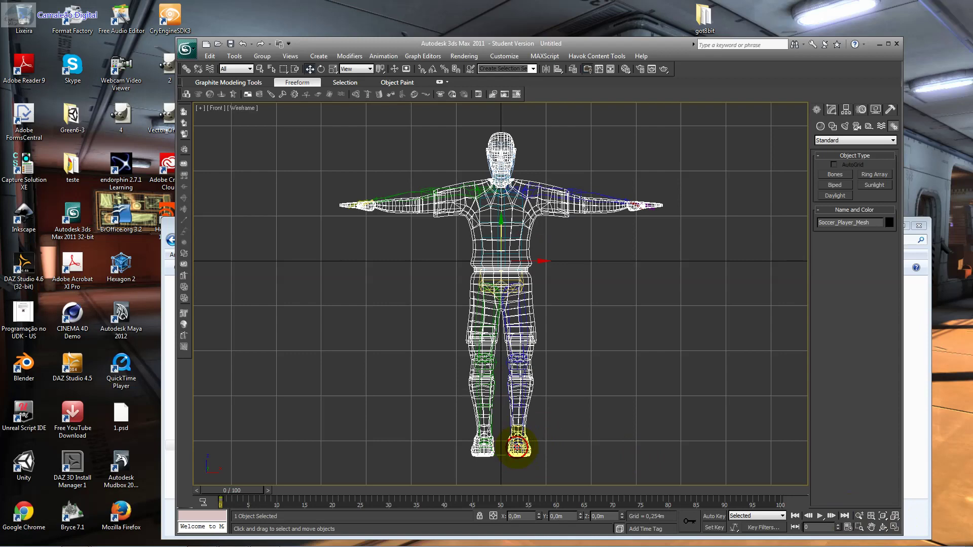
click(515, 447)
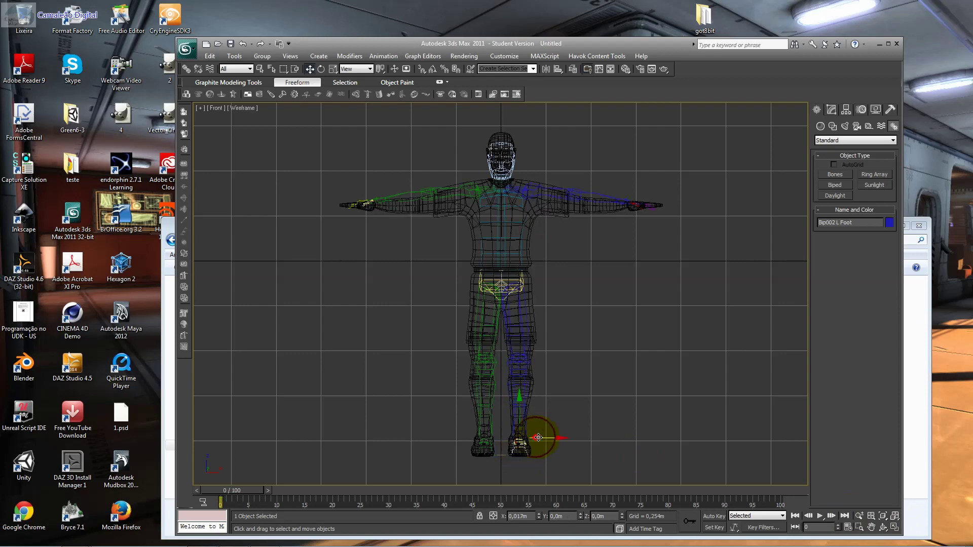
click(493, 450)
click(488, 448)
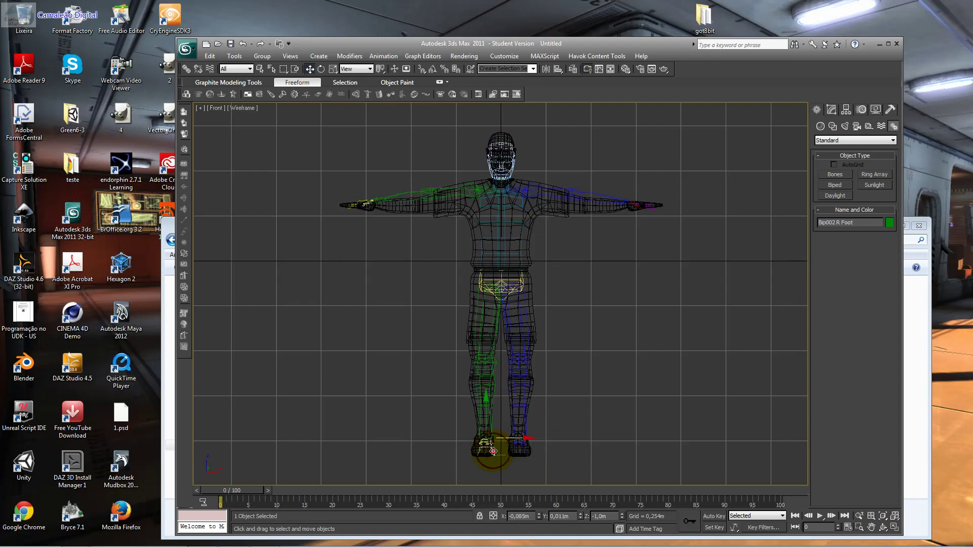
drag(516, 439, 513, 439)
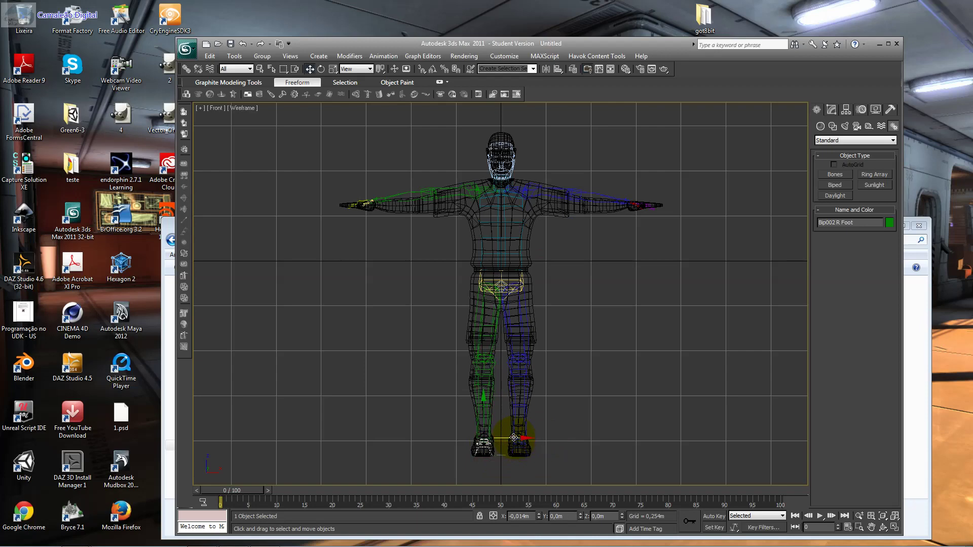
click(900, 528)
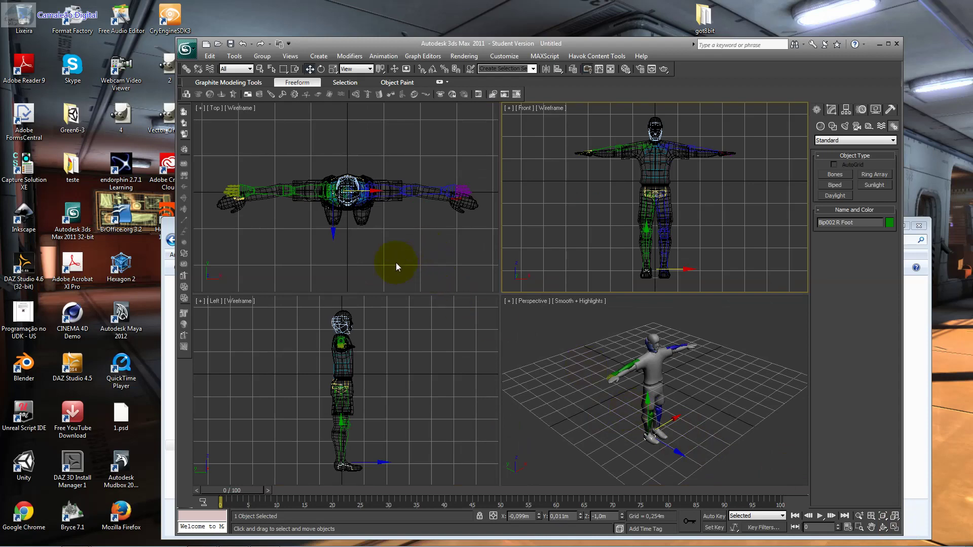
Add a Physique modifier to Soccer_Player_Mesh from the Modifier List.
click(358, 216)
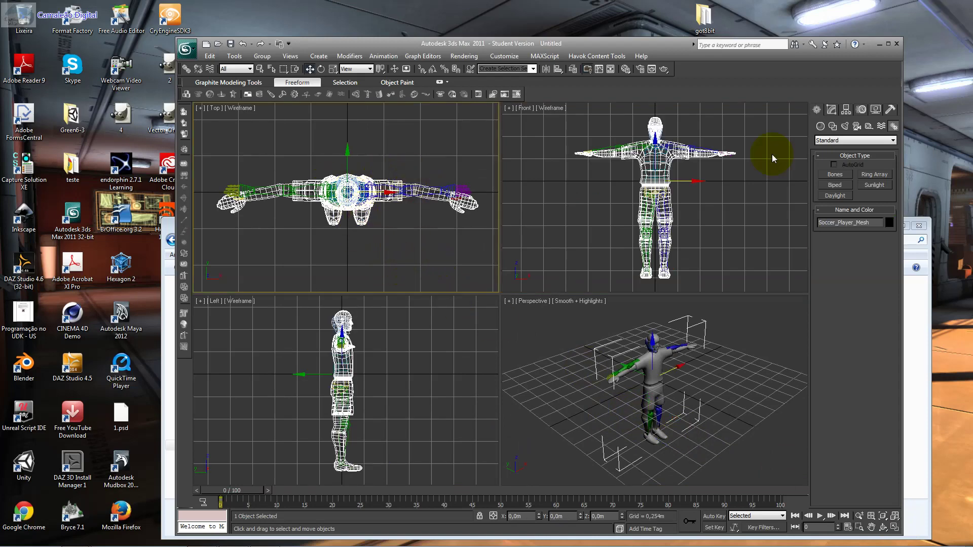
click(835, 111)
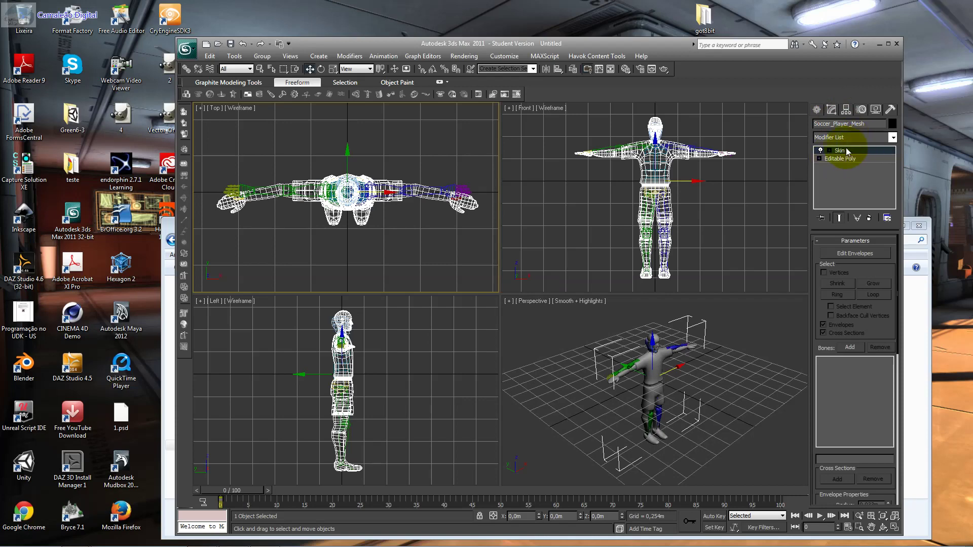
click(862, 141)
scroll(897, 154, down, 15)
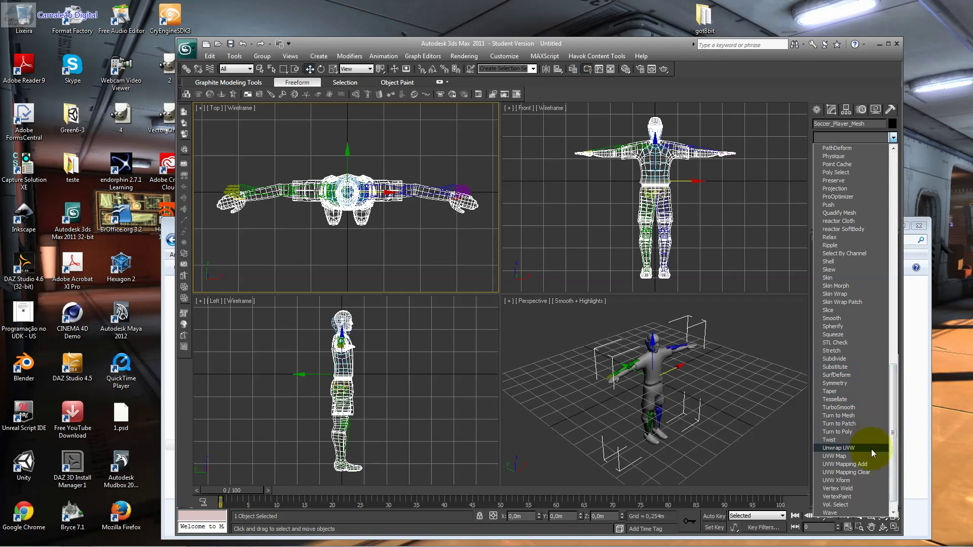
click(895, 284)
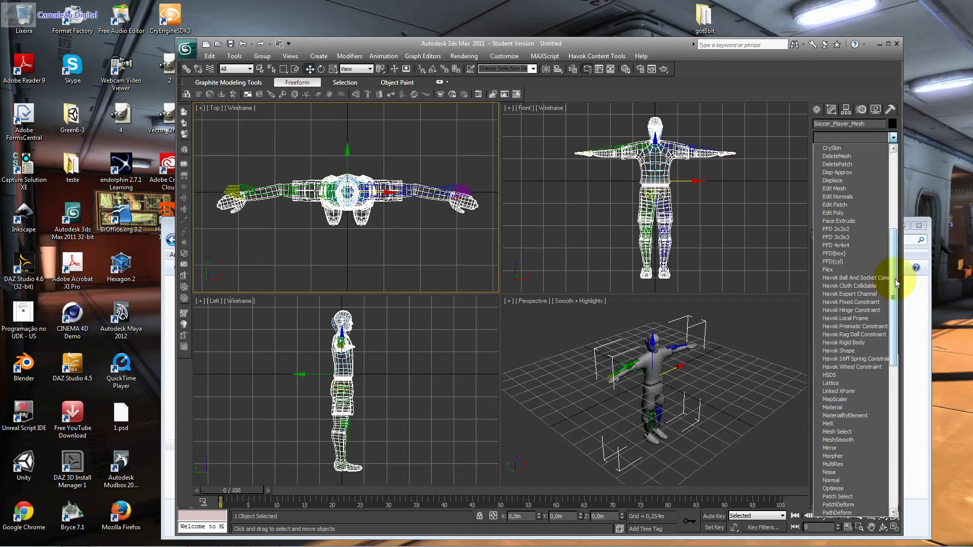
drag(895, 283, 895, 299)
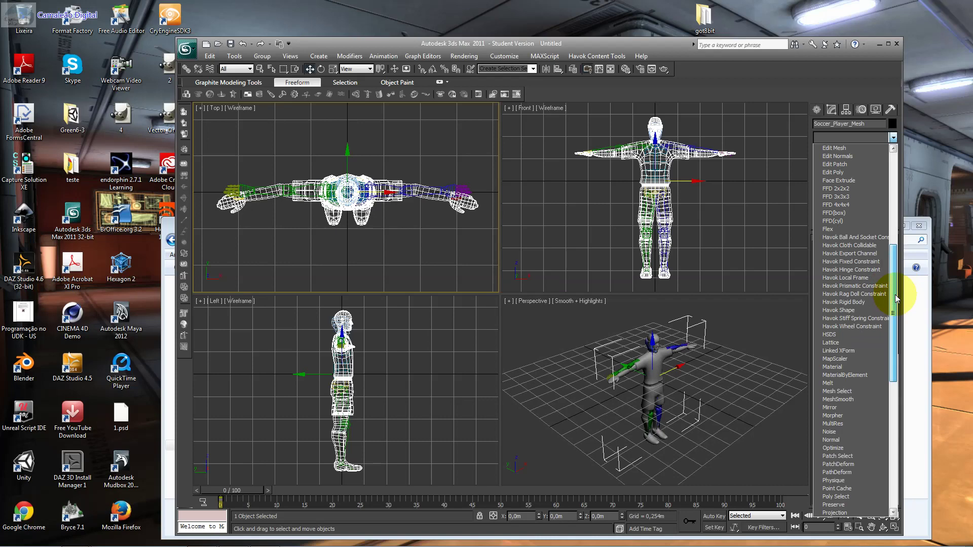
click(864, 480)
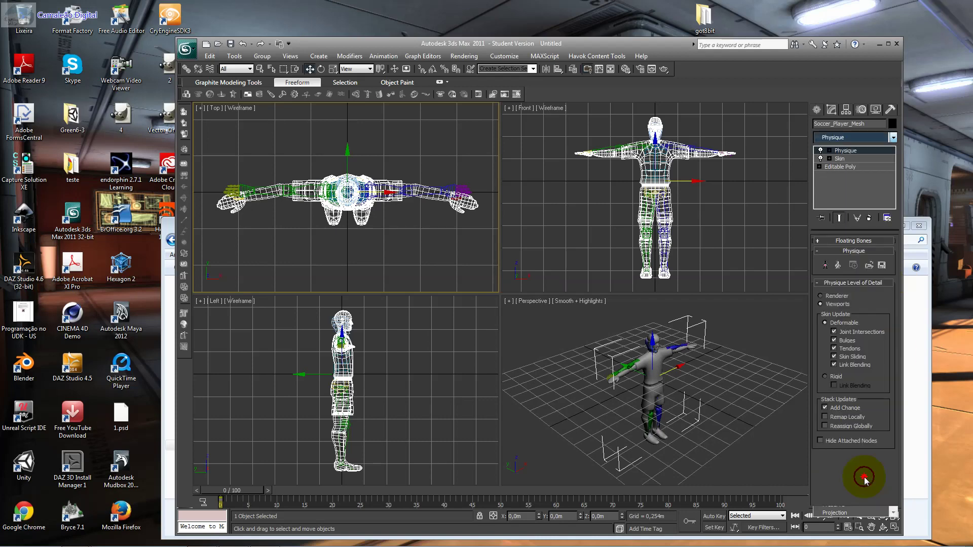
Attach Physique to Bip002 and initialize it, then undo it with Ctrl+Z.
click(825, 265)
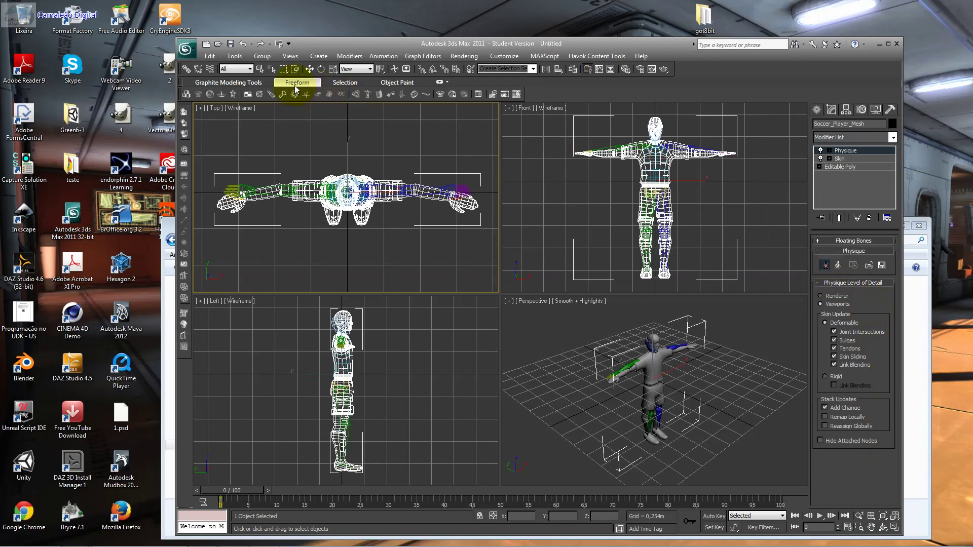
click(271, 69)
click(334, 244)
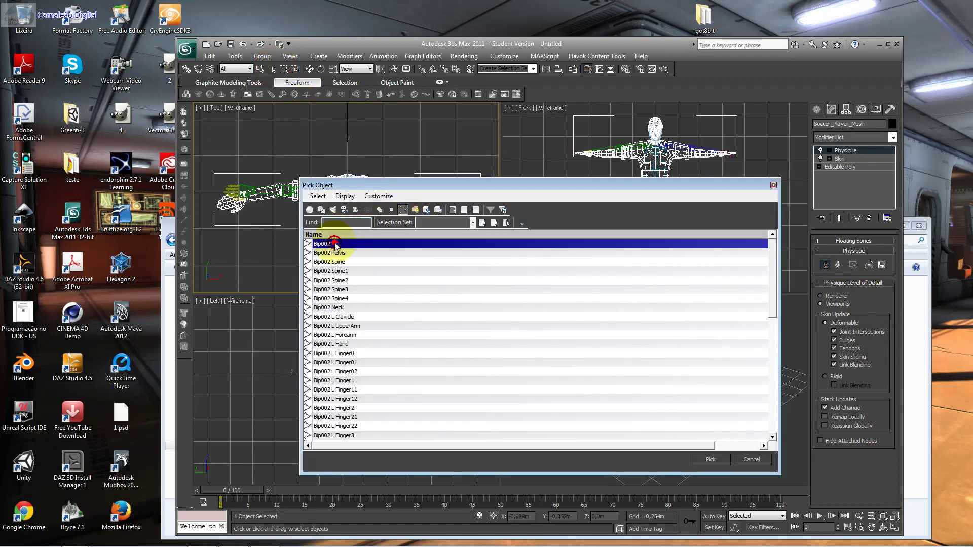
double_click(335, 245)
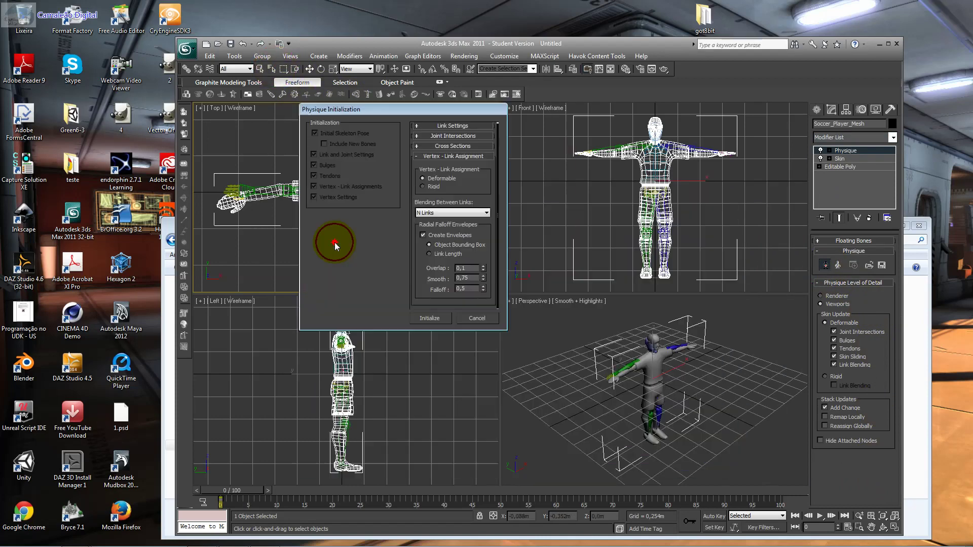
click(429, 318)
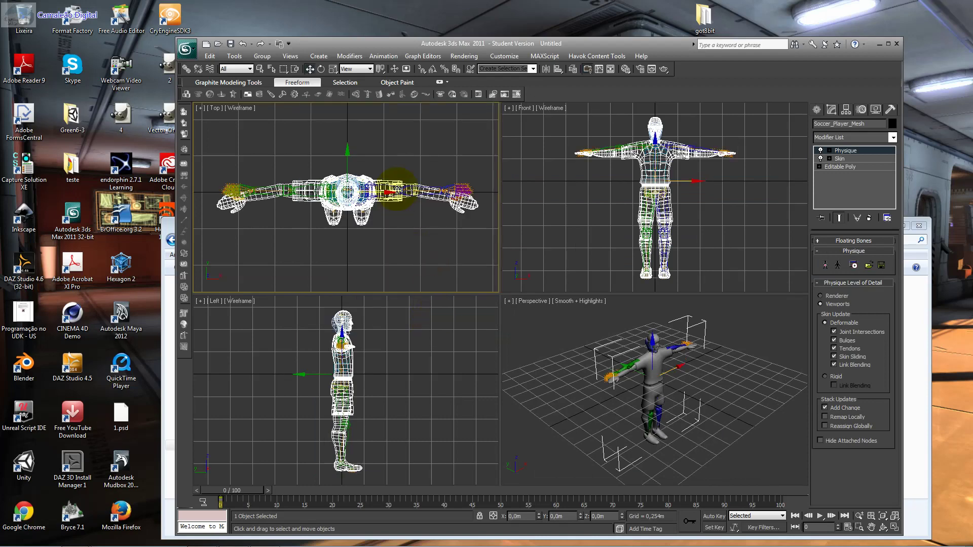
key(ctrl+z)
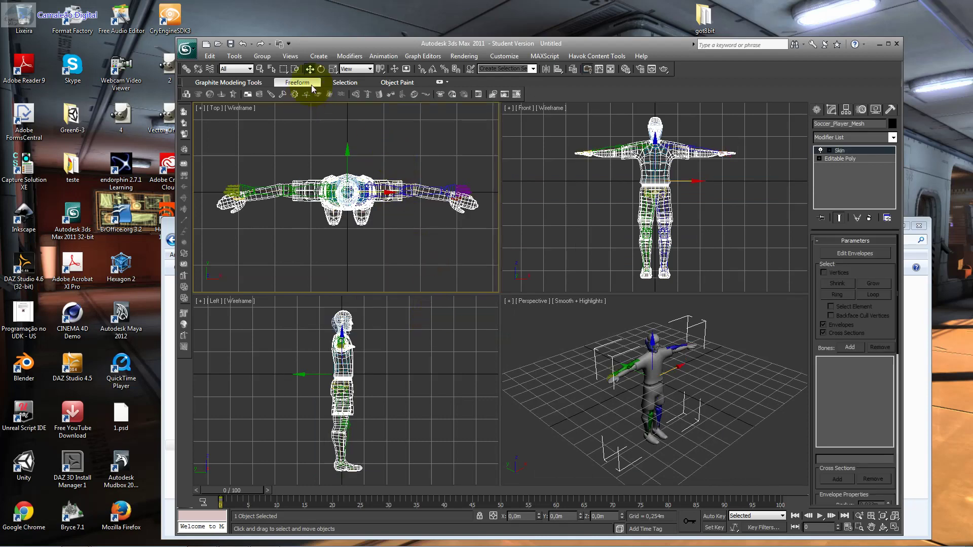
In the maximized Top view, rotate Bip002's left forearm about 8.5 degrees.
click(451, 185)
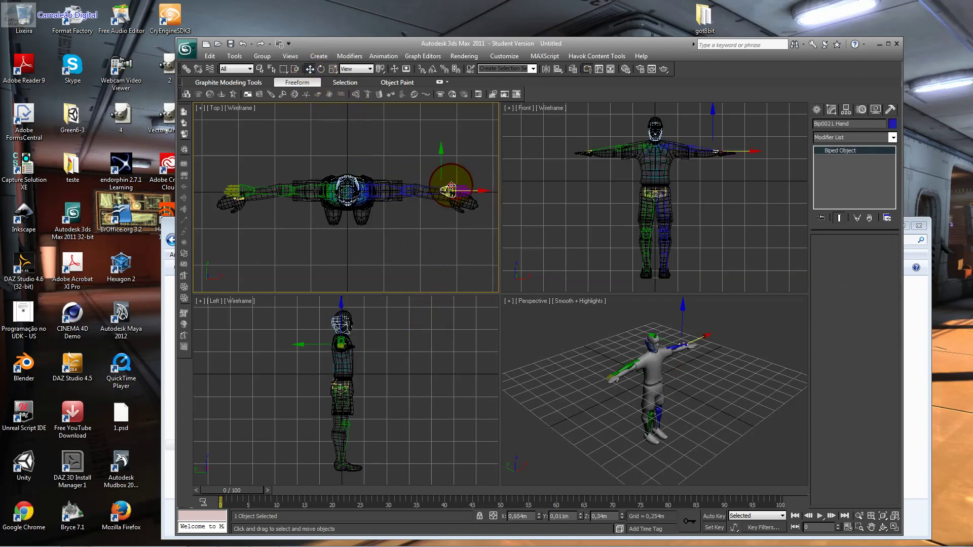
click(894, 526)
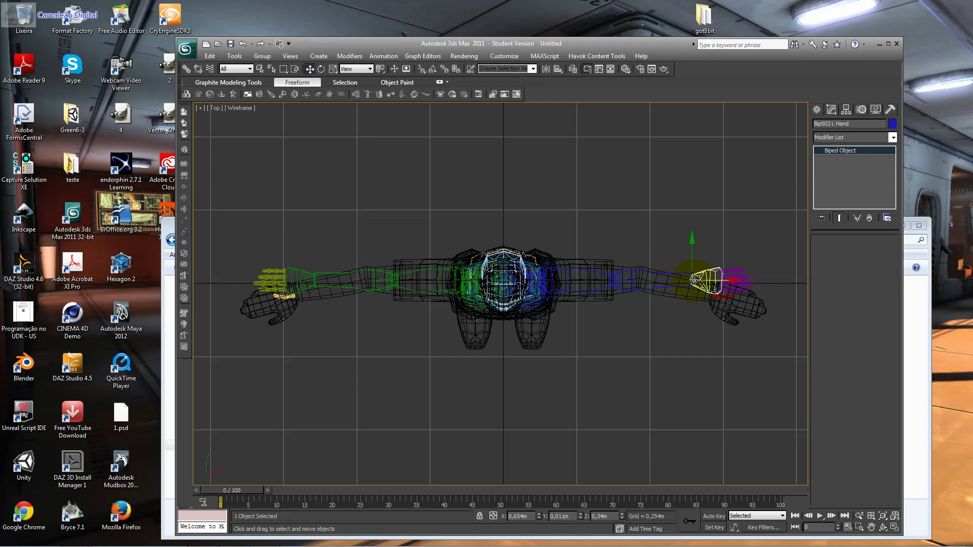
click(321, 69)
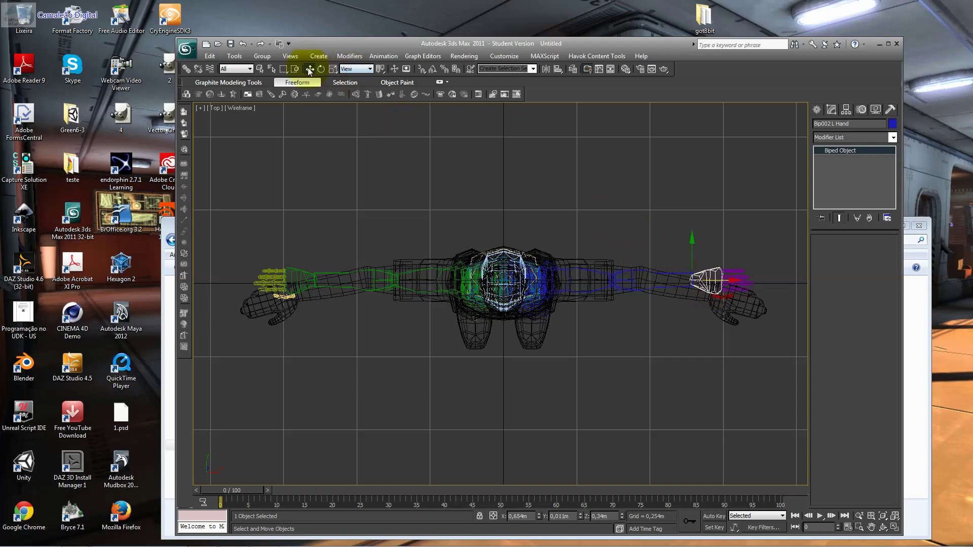
click(630, 269)
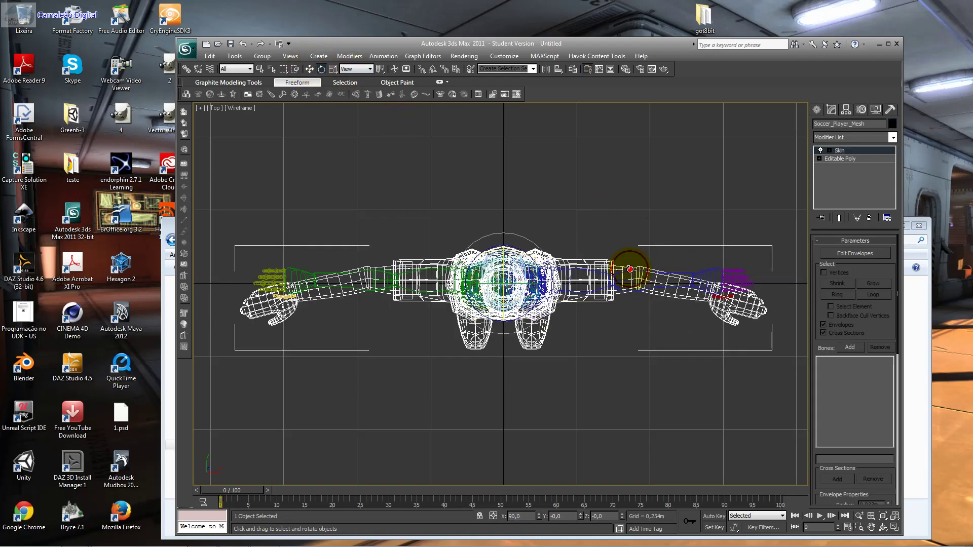
drag(647, 258, 654, 265)
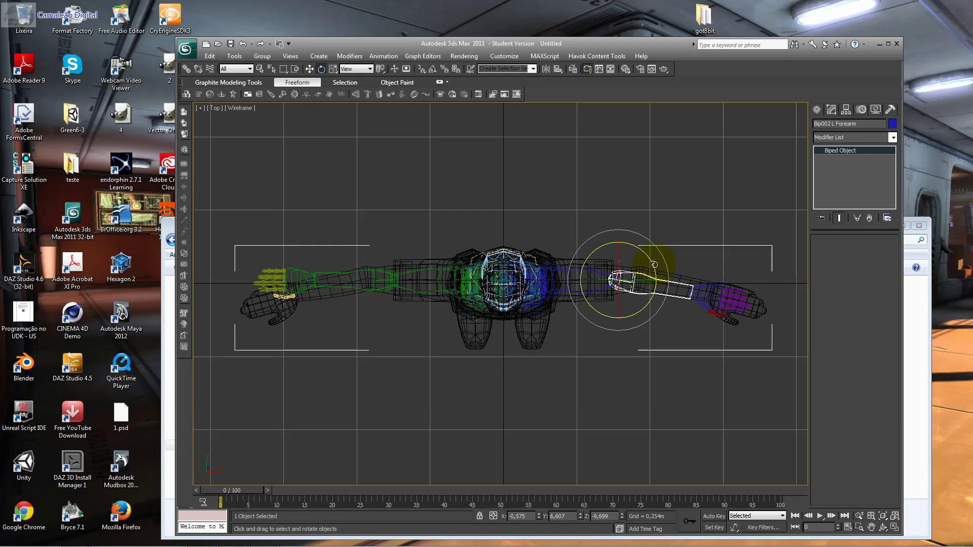
Rotate the right forearm about 8.5 degrees, then reselect the soccer player mesh.
click(387, 271)
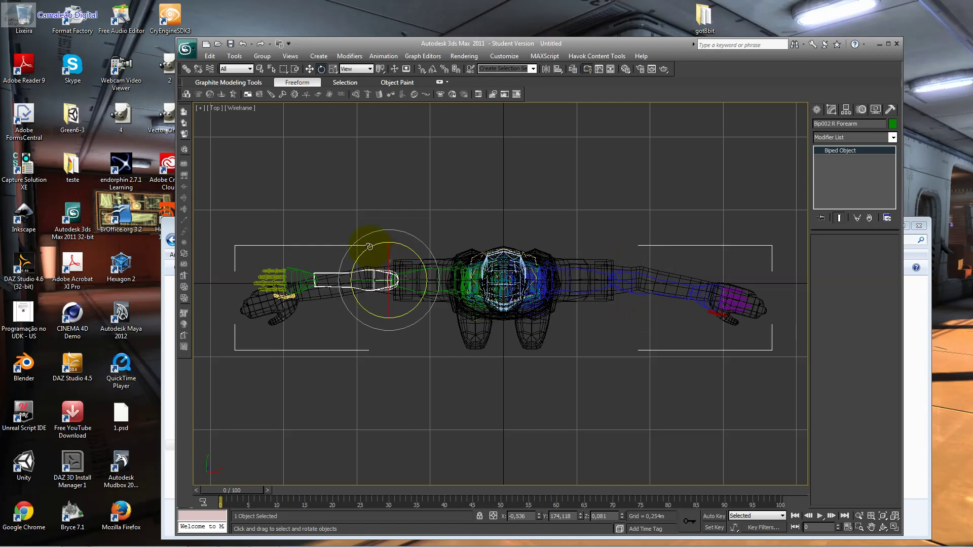
drag(370, 246, 378, 242)
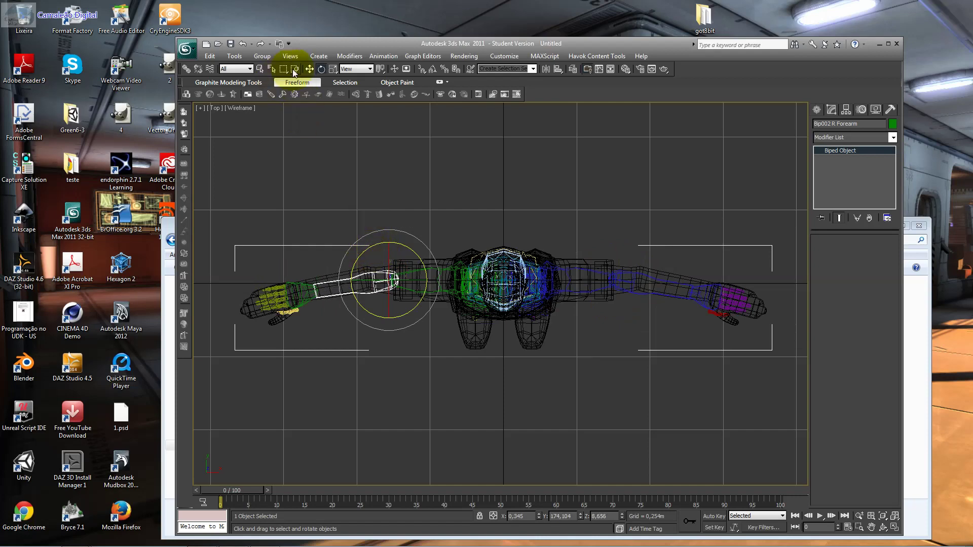
click(309, 69)
click(470, 248)
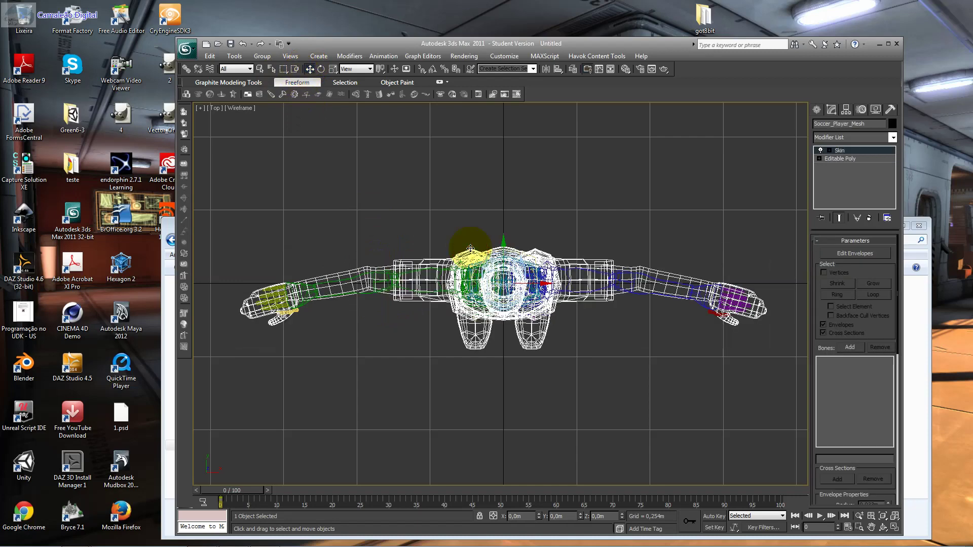
Add a Physique modifier to Soccer_Player_Mesh from the Modifier List.
click(852, 138)
scroll(849, 428, down, 3)
scroll(849, 427, down, 3)
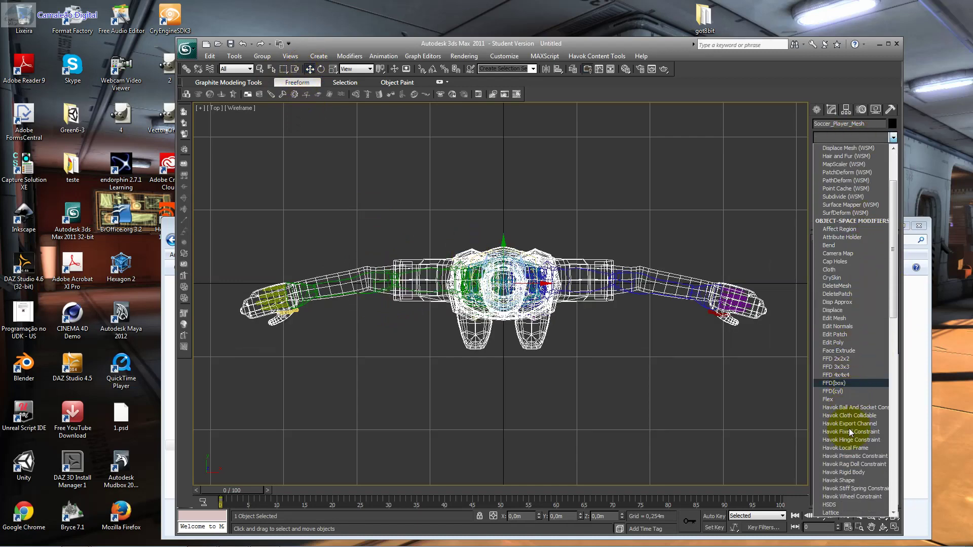
scroll(850, 428, down, 1)
scroll(849, 428, down, 1)
scroll(849, 427, down, 1)
scroll(850, 427, down, 1)
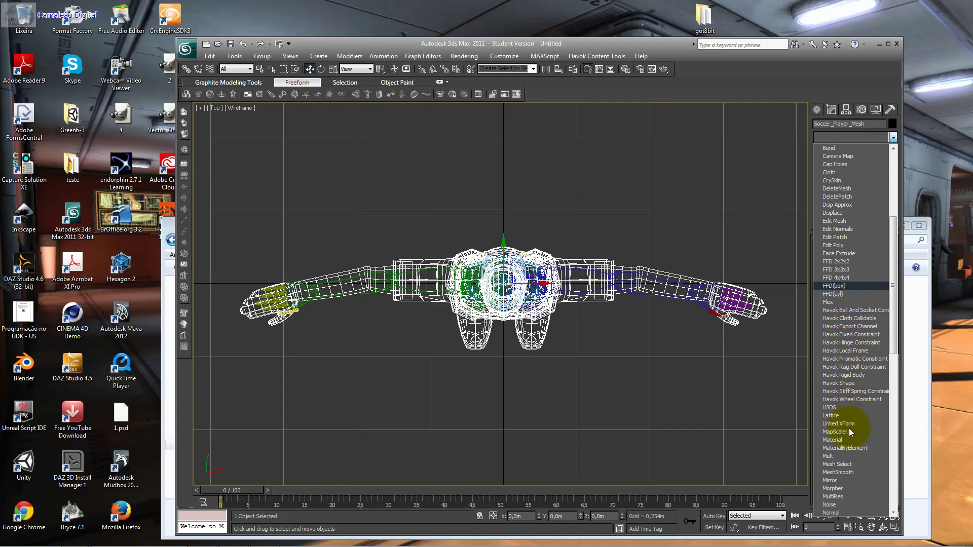
scroll(849, 427, down, 2)
scroll(849, 428, down, 1)
scroll(850, 428, down, 2)
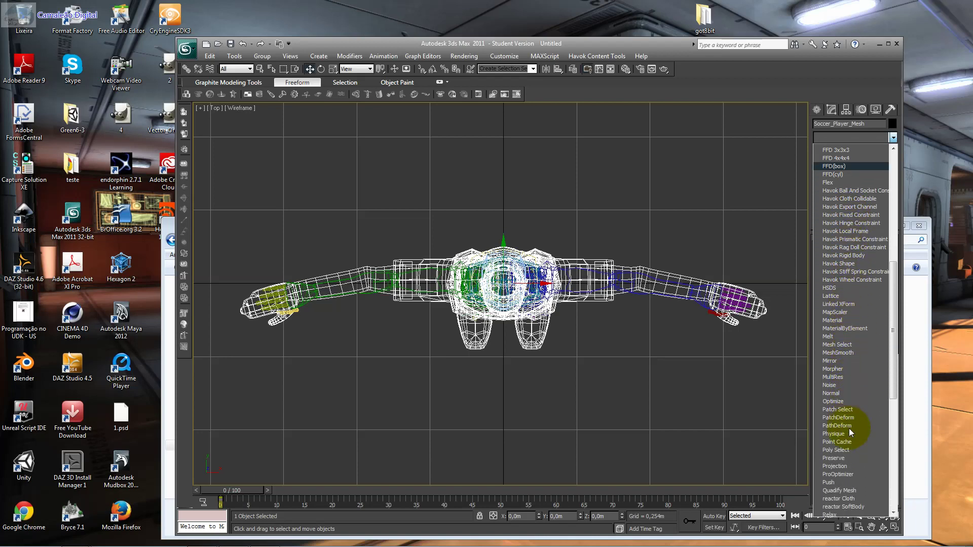
scroll(850, 428, down, 1)
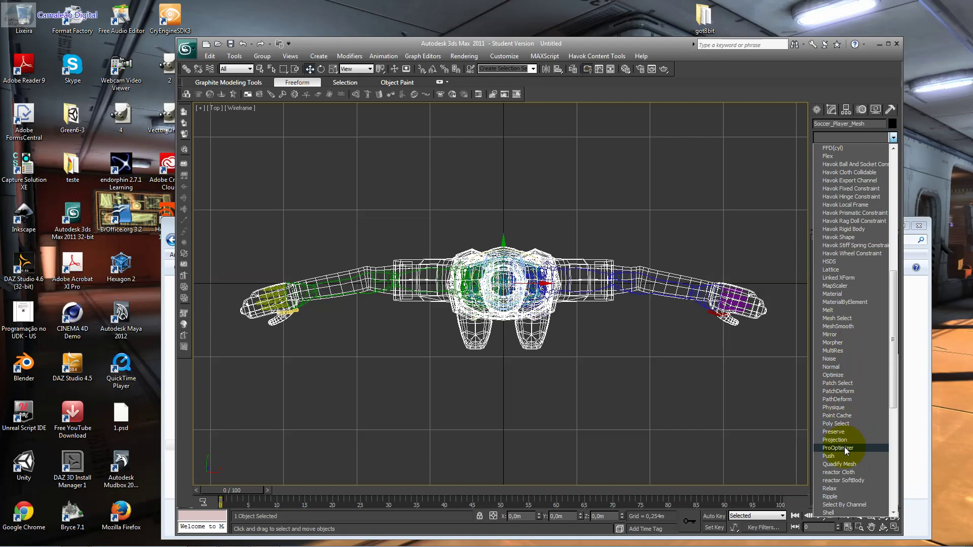
click(855, 406)
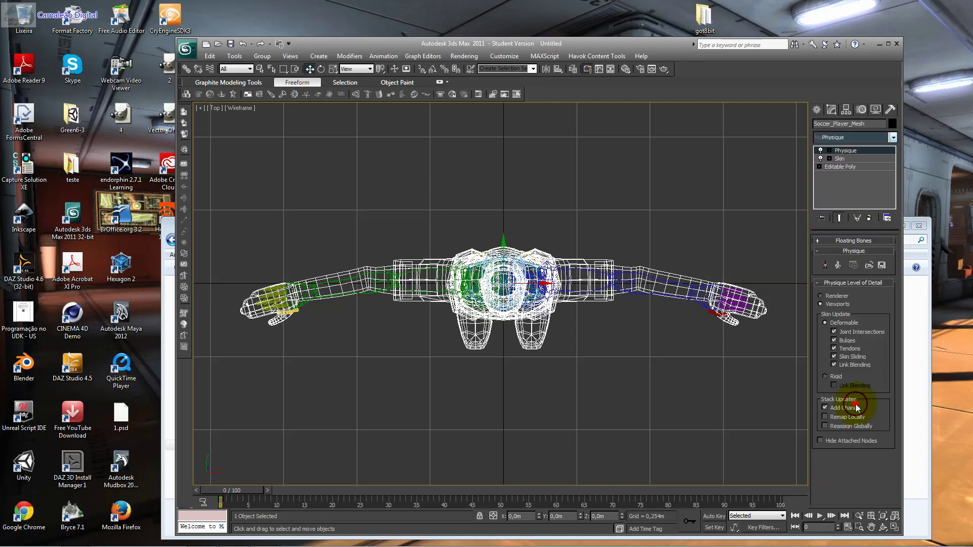
Attach Physique to the Bip002 root node picked by name, and initialize it.
click(825, 265)
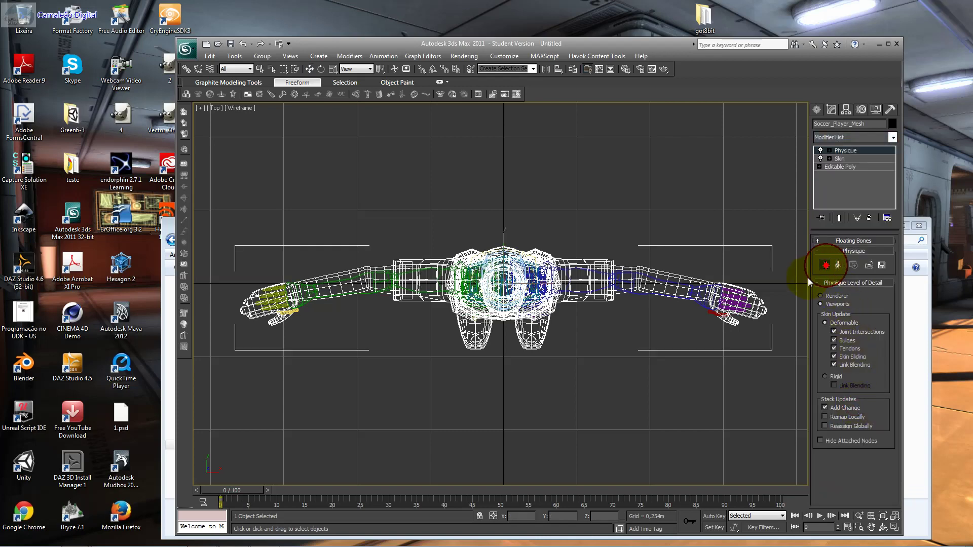
click(271, 68)
double_click(341, 245)
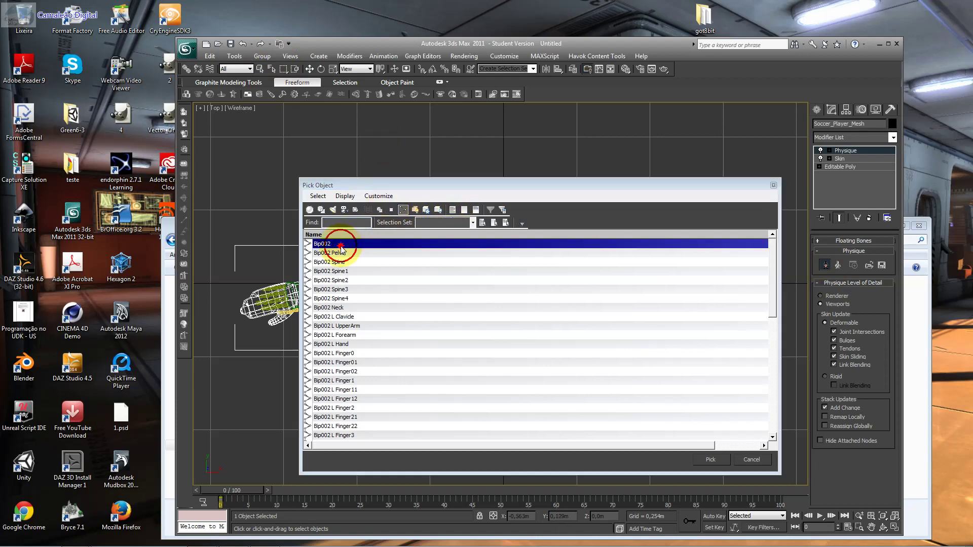
click(445, 319)
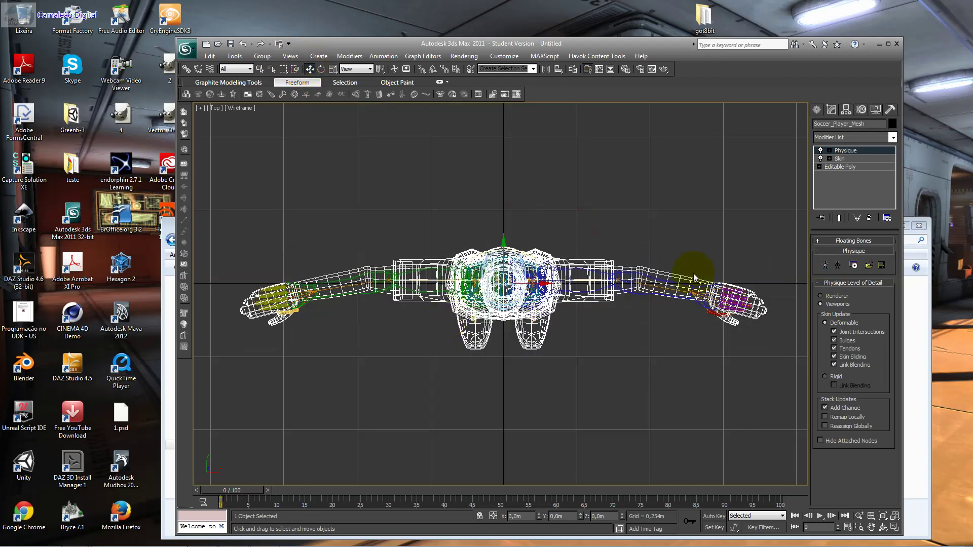
Rotate Bip002 L Forearm about -17.6° on Z to test the skin, then reselect Soccer_Player_Mesh.
click(653, 274)
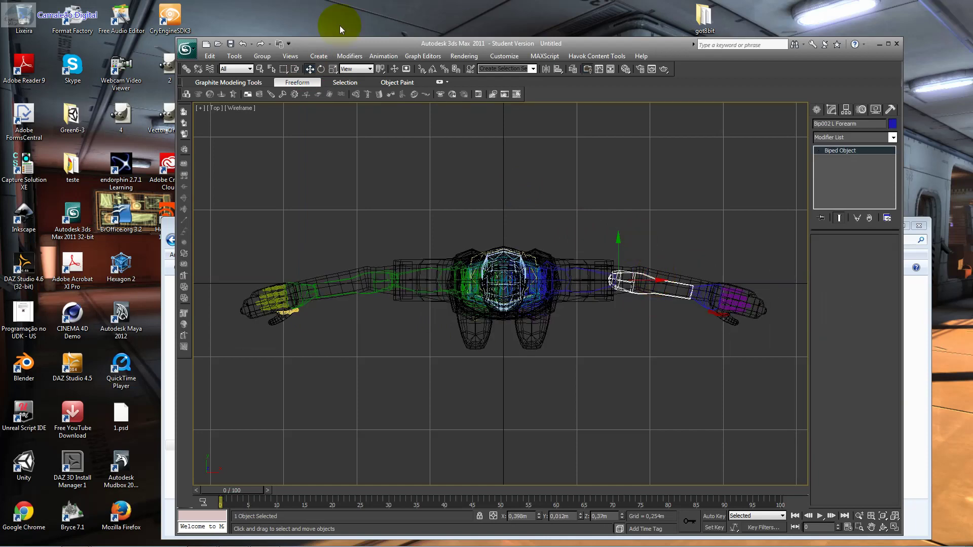
click(321, 69)
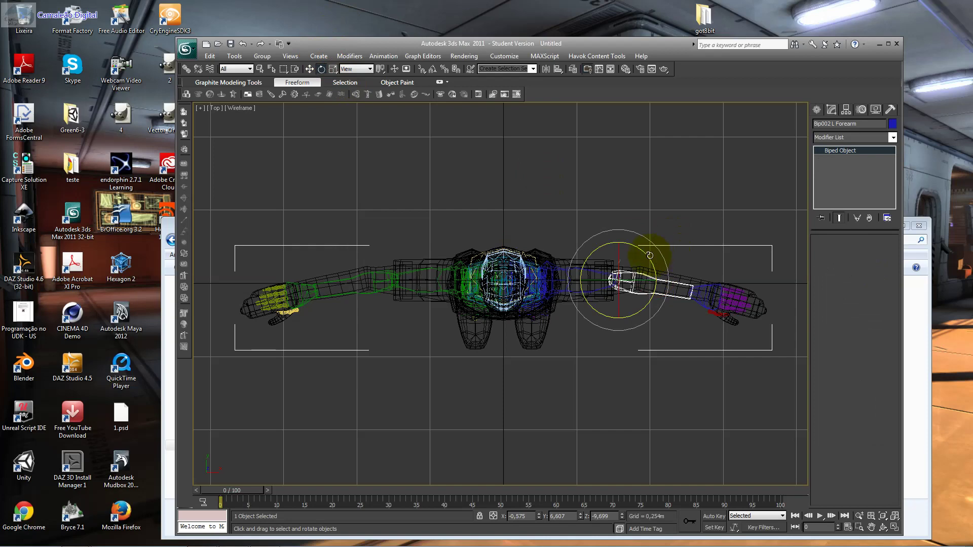
mouse_move(648, 254)
mouse_down()
mouse_move(660, 271)
mouse_move(662, 251)
mouse_up()
click(674, 272)
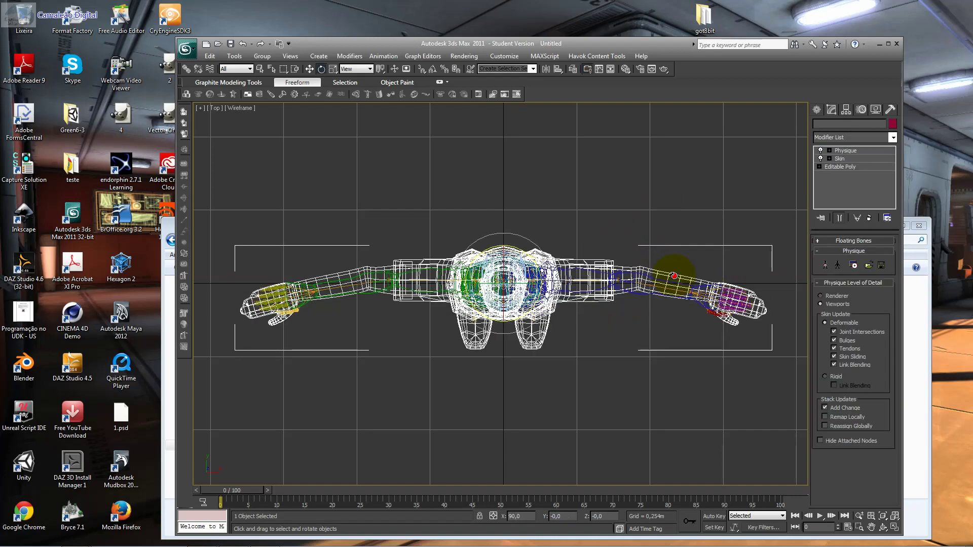
Enter Physique's Envelope sub-object, select the left hand links and zoom the Top view onto them.
click(829, 150)
click(849, 159)
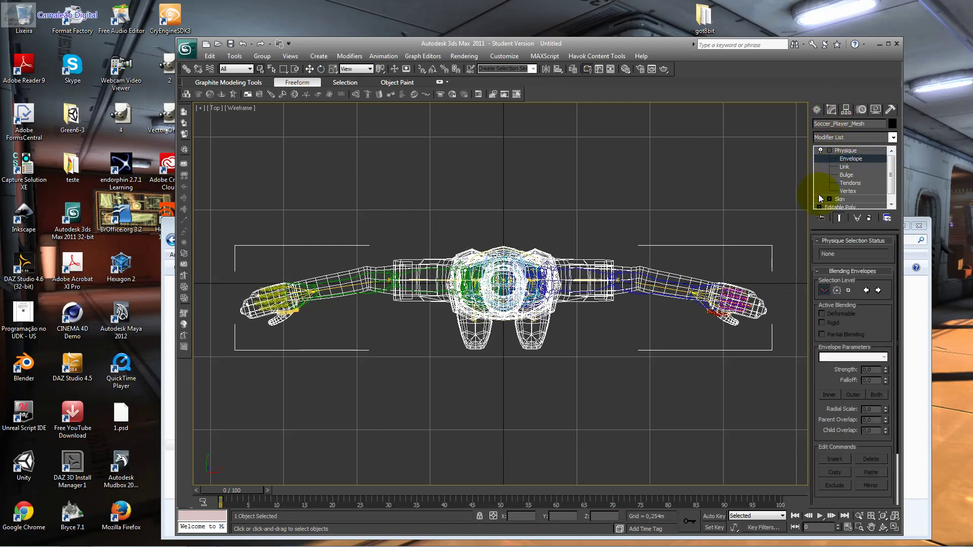
drag(714, 253, 771, 346)
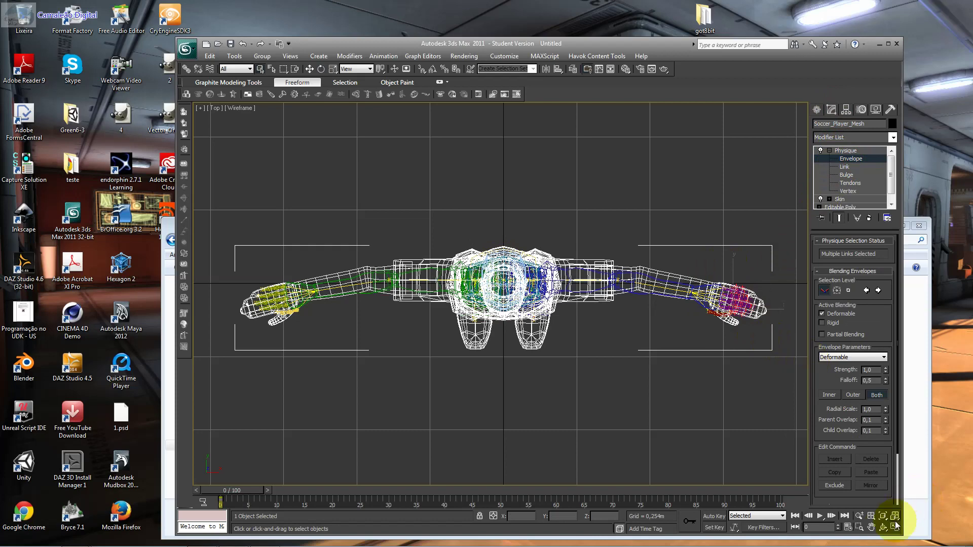
click(875, 528)
mouse_move(739, 293)
mouse_down()
mouse_move(648, 337)
mouse_move(488, 191)
mouse_up()
scroll(683, 349, up, 3)
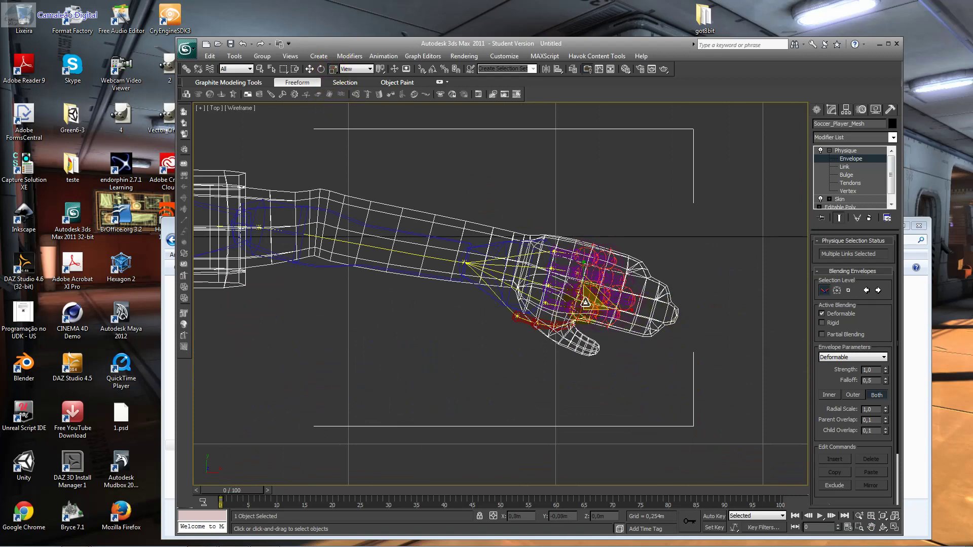
Set the selected left hand envelopes' Radial Scale to 2,0.
drag(594, 299, 700, 315)
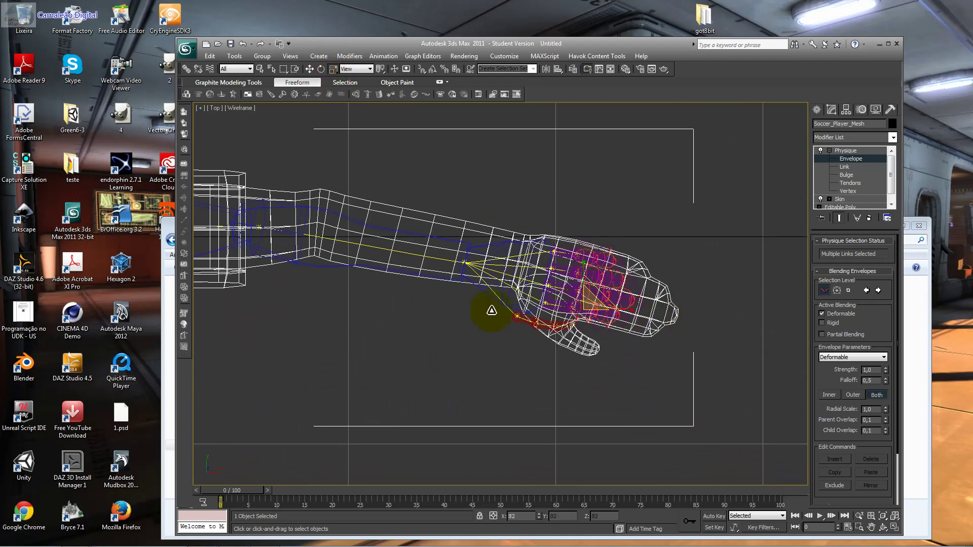
double_click(872, 408)
text(2)
key(Return)
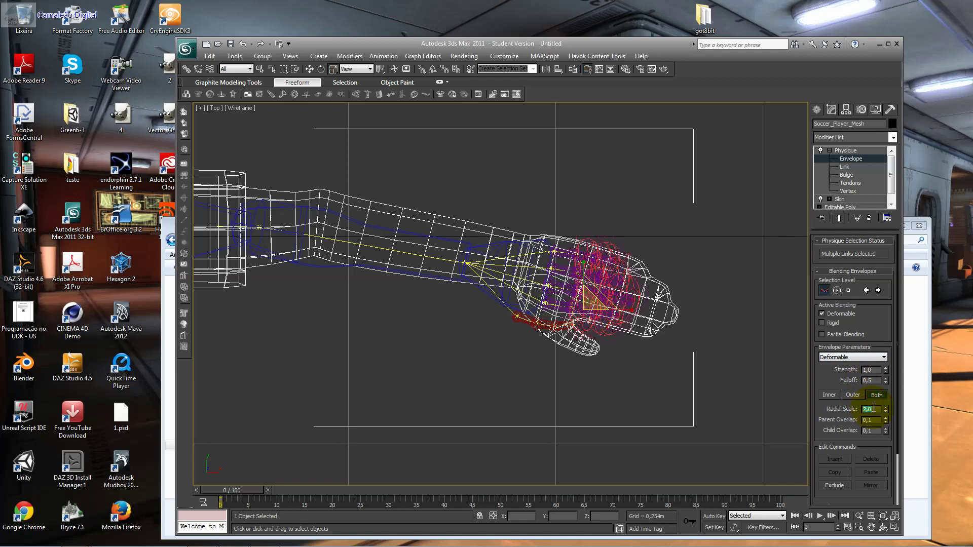
double_click(870, 420)
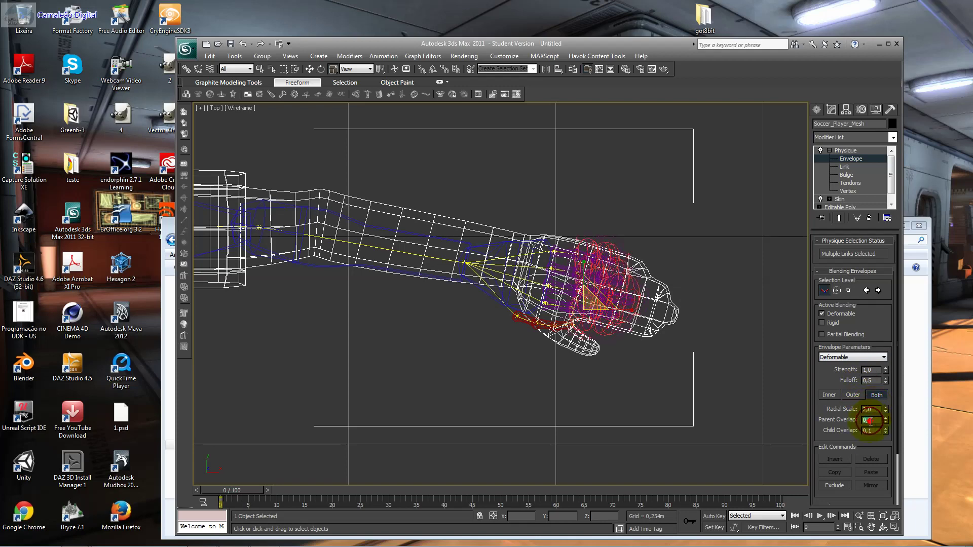
click(870, 369)
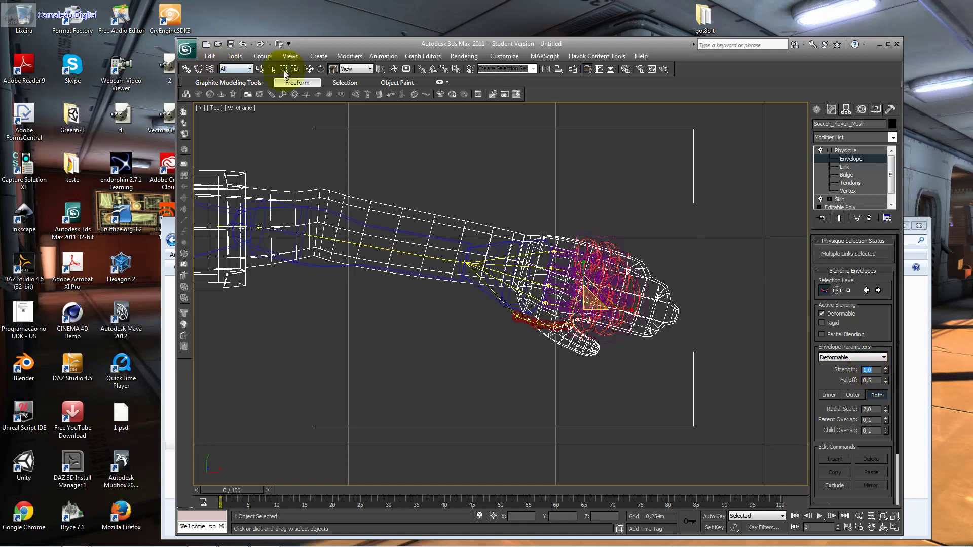
Move the hand envelope cross-sections toward the fingertips and back, then select the thumb tip link.
click(310, 69)
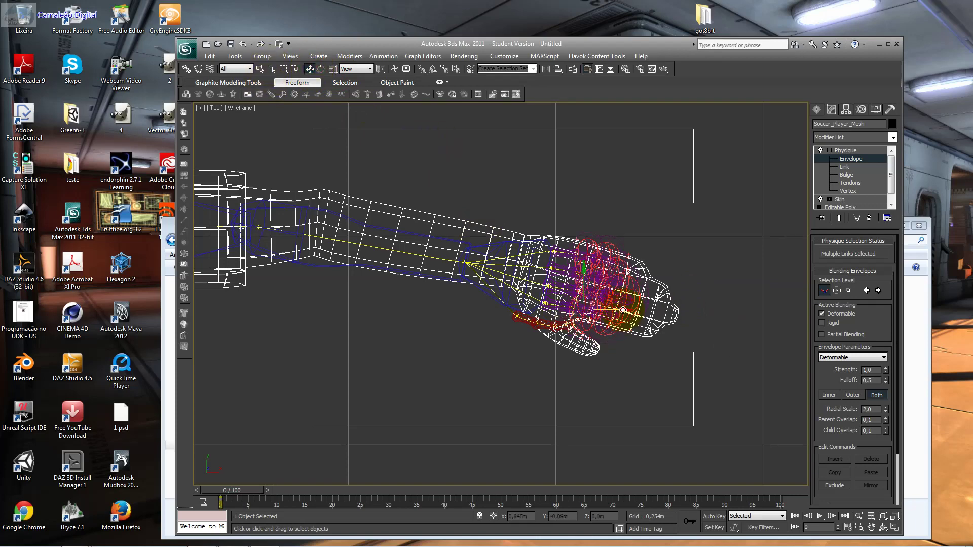
mouse_move(623, 309)
mouse_down()
mouse_move(732, 347)
mouse_move(662, 338)
mouse_up()
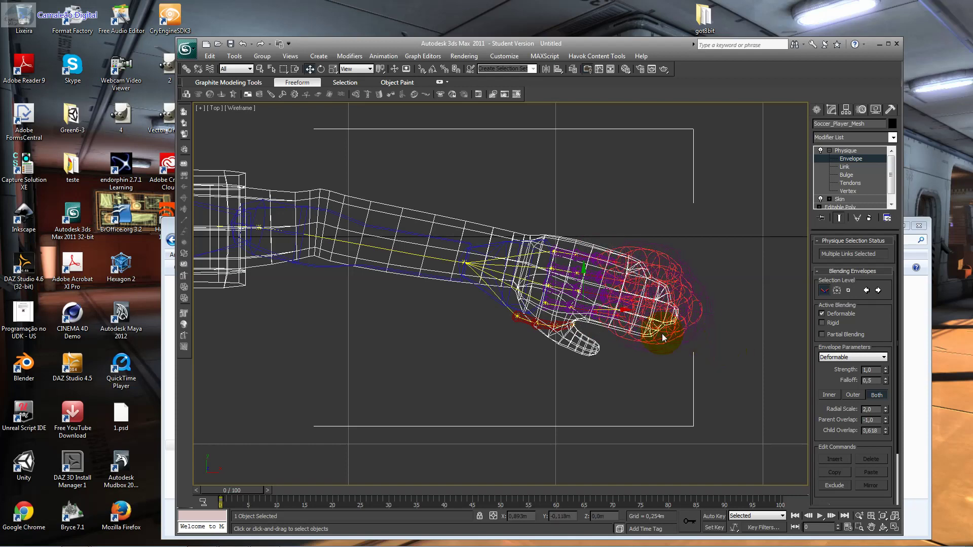
drag(620, 311, 551, 329)
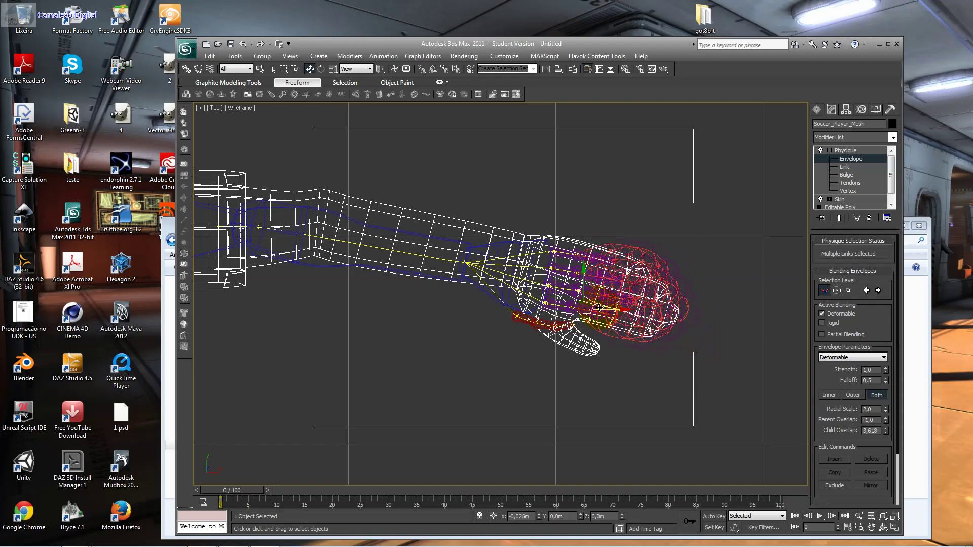
click(551, 329)
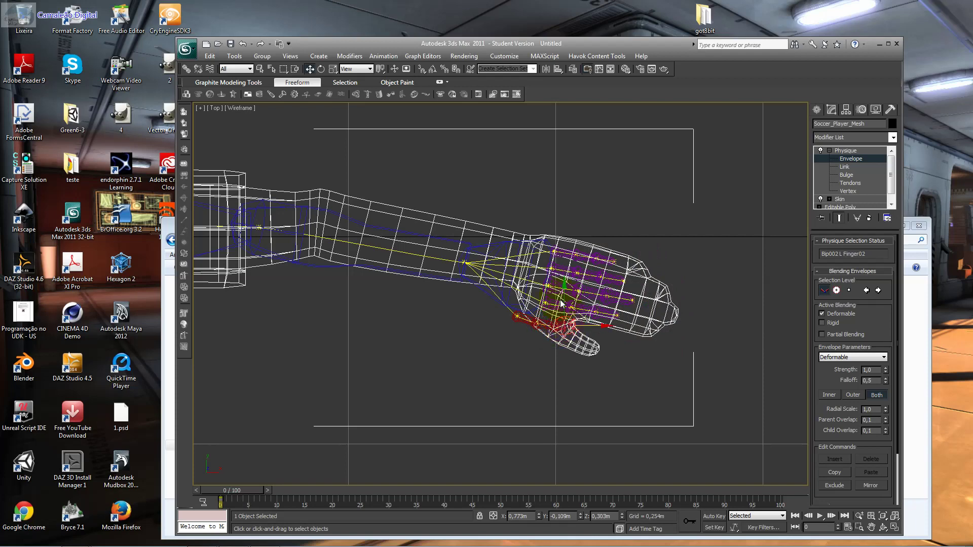
Reset the thumb tip overlaps to 0,1, then select and rotate the thumb base envelope.
click(634, 332)
click(517, 315)
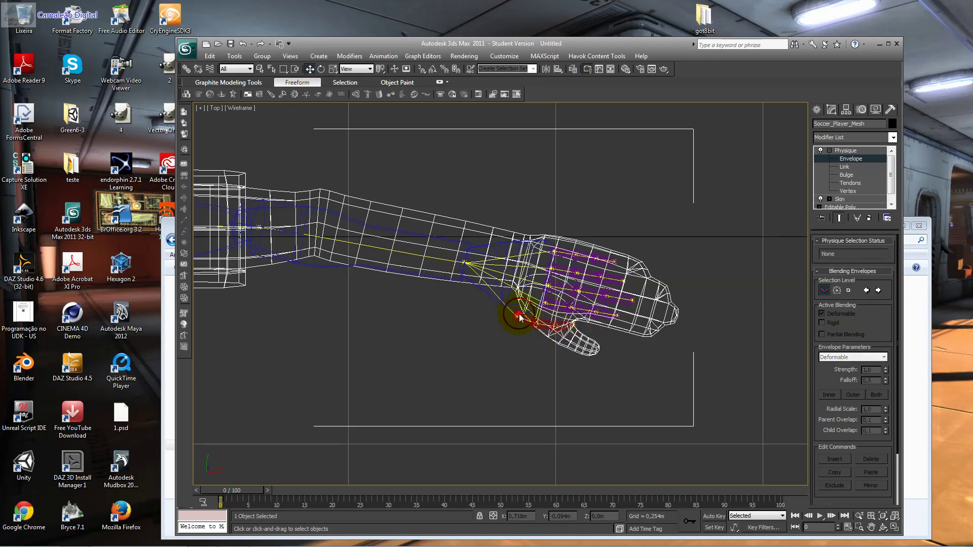
click(518, 316)
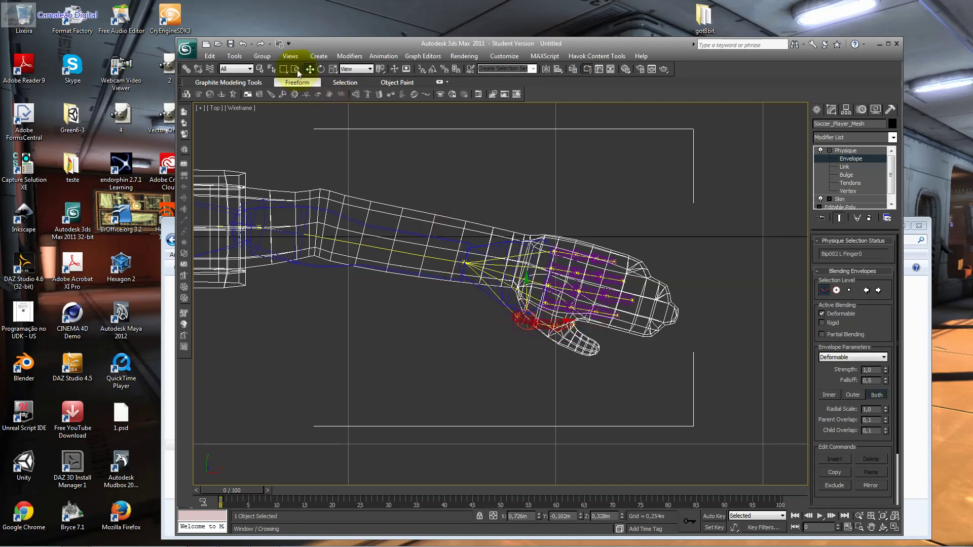
click(321, 69)
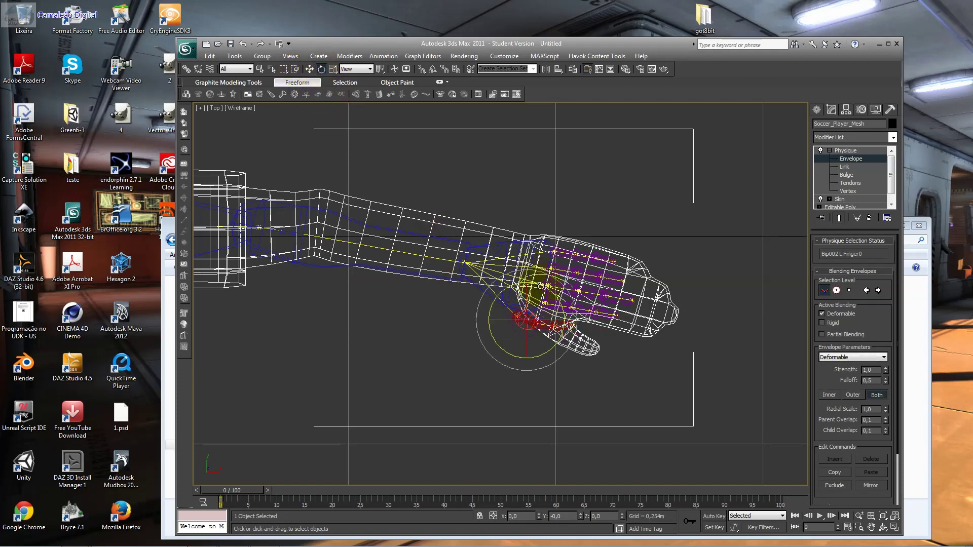
drag(550, 292, 563, 313)
At Physique top level, bend Bip002 L Finger0 about Z, then reselect the mesh.
click(857, 150)
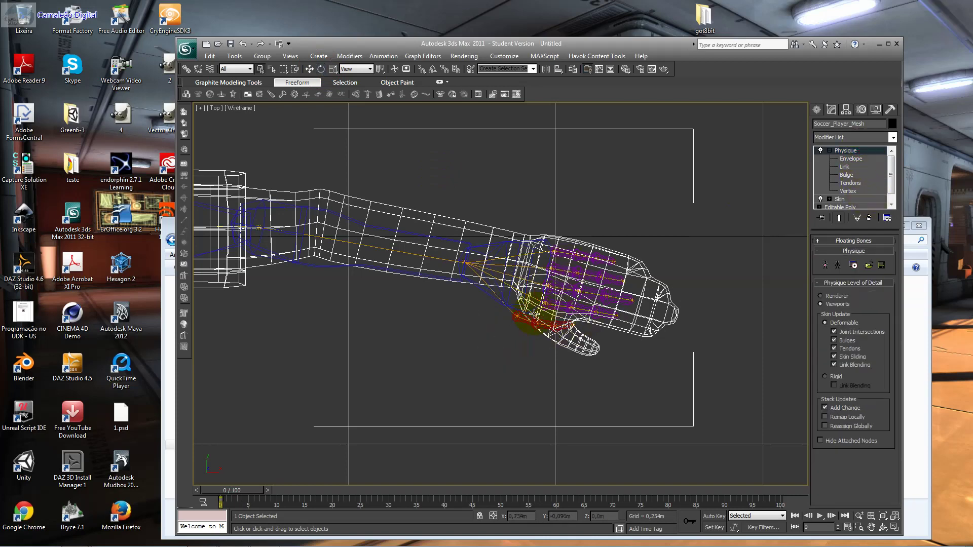
click(519, 315)
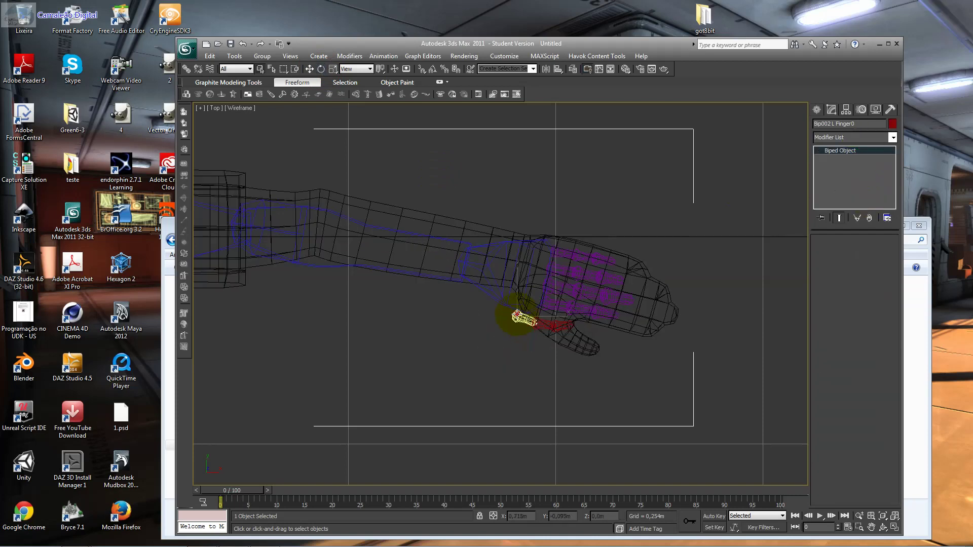
click(321, 70)
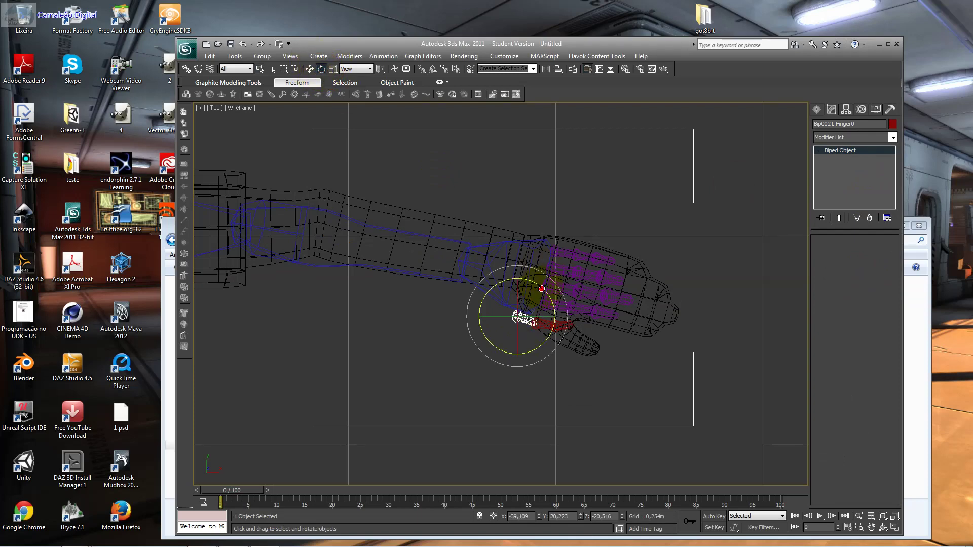
drag(542, 288, 553, 309)
click(309, 72)
click(557, 335)
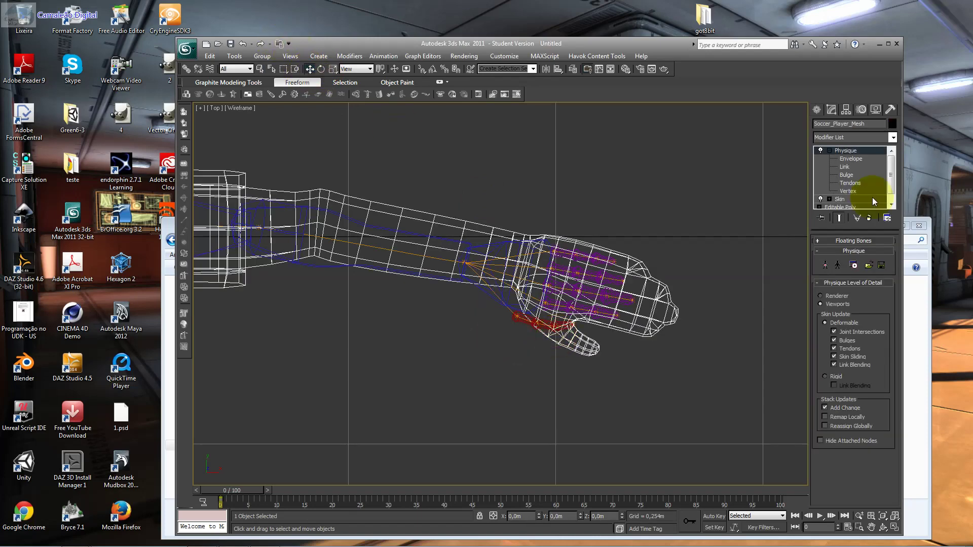
Back in Envelope sub-object, move the L Finger02 envelope onto the fingertips.
click(829, 151)
click(857, 159)
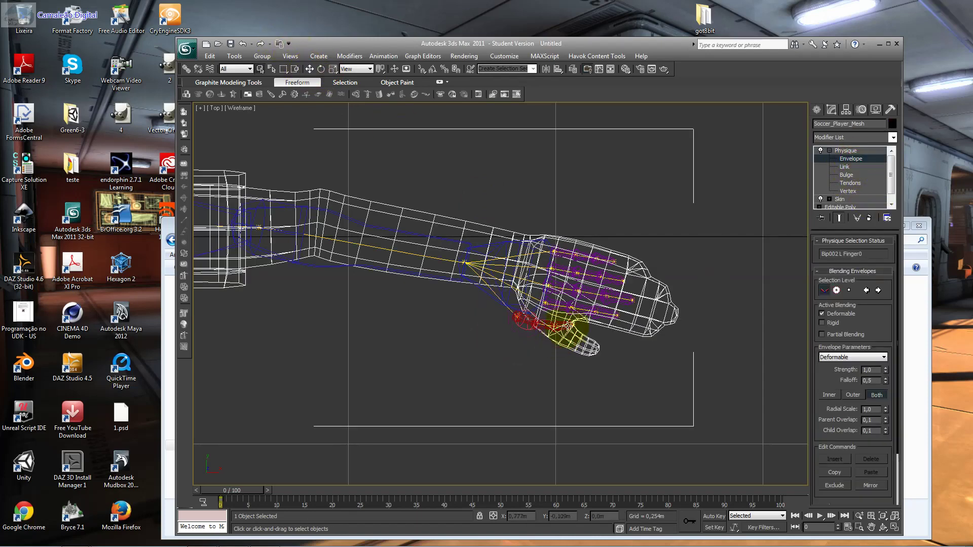
click(570, 324)
click(330, 69)
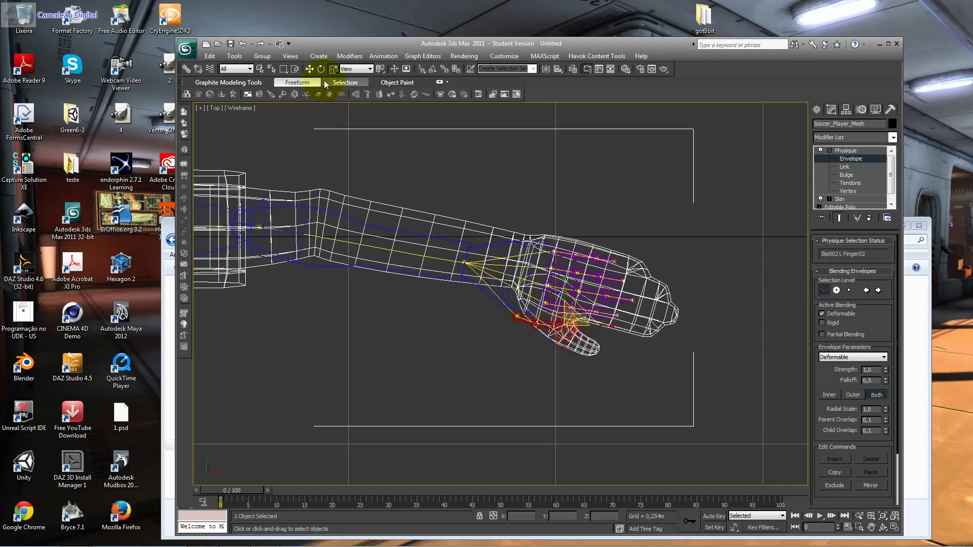
click(309, 69)
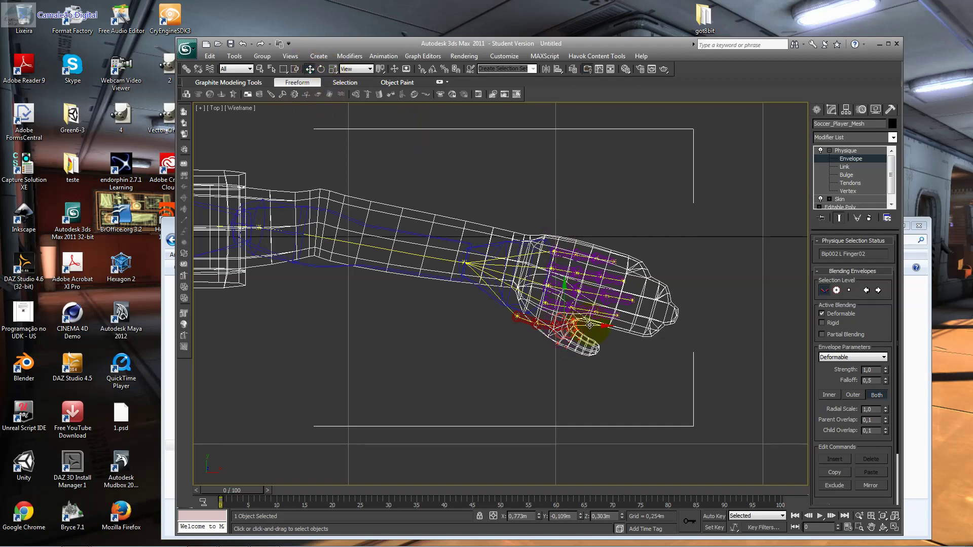
mouse_move(590, 325)
mouse_down()
mouse_move(636, 326)
mouse_move(558, 289)
mouse_move(586, 323)
mouse_up()
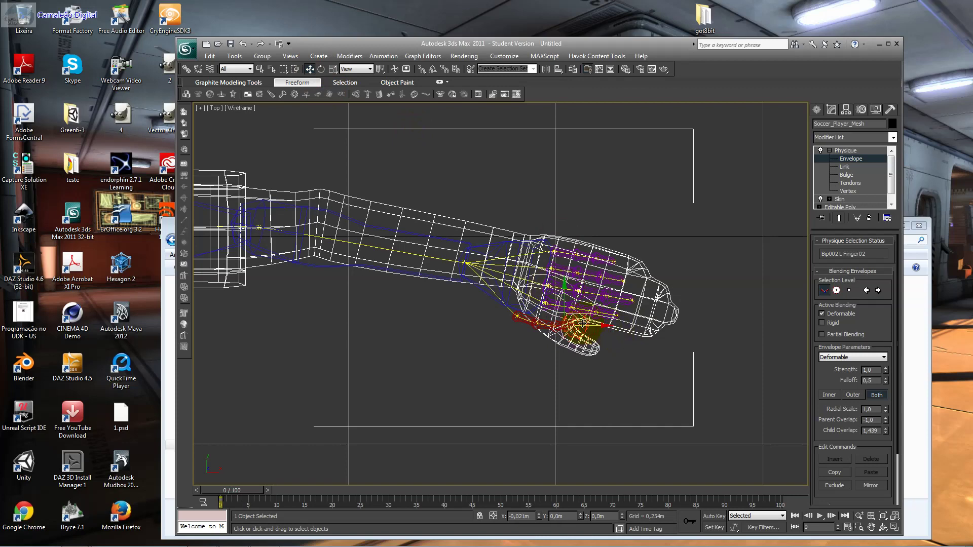
Scale the thumb's L Finger01 envelope to Radial Scale 2,0, then check the thumb base and L Hand links.
click(537, 324)
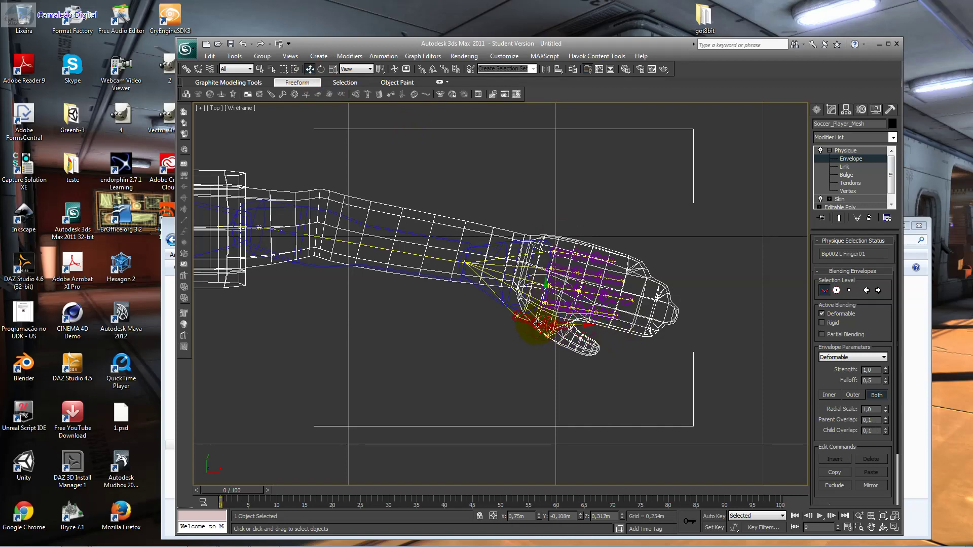
click(332, 69)
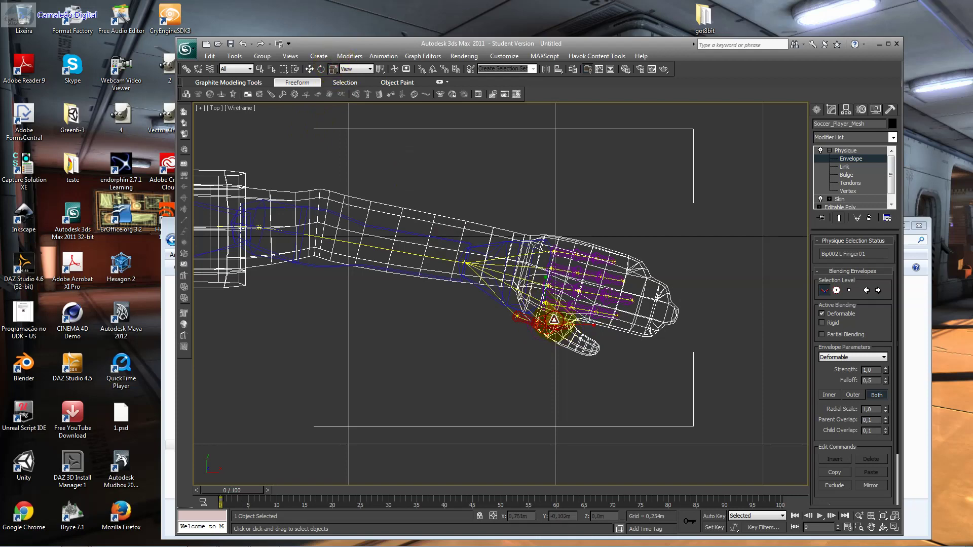
drag(543, 326, 684, 254)
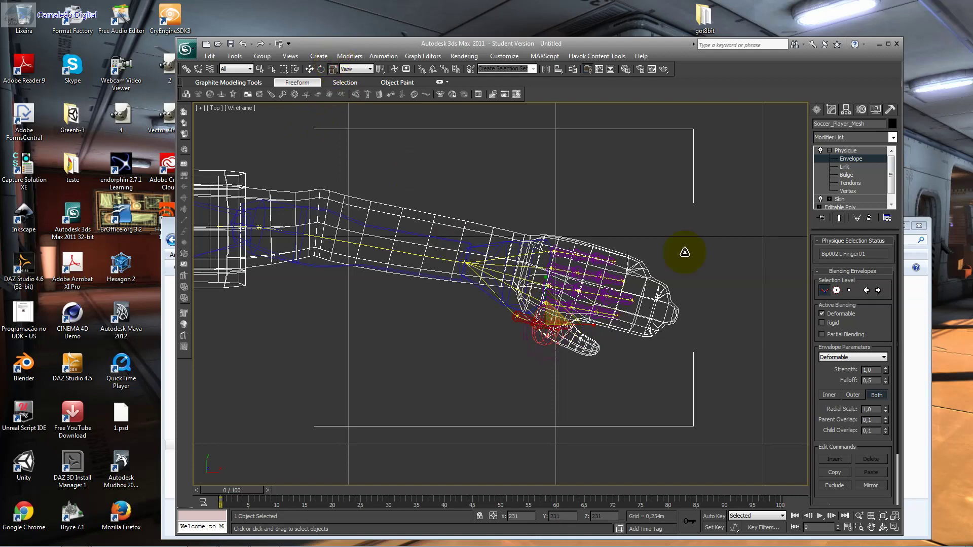
click(310, 69)
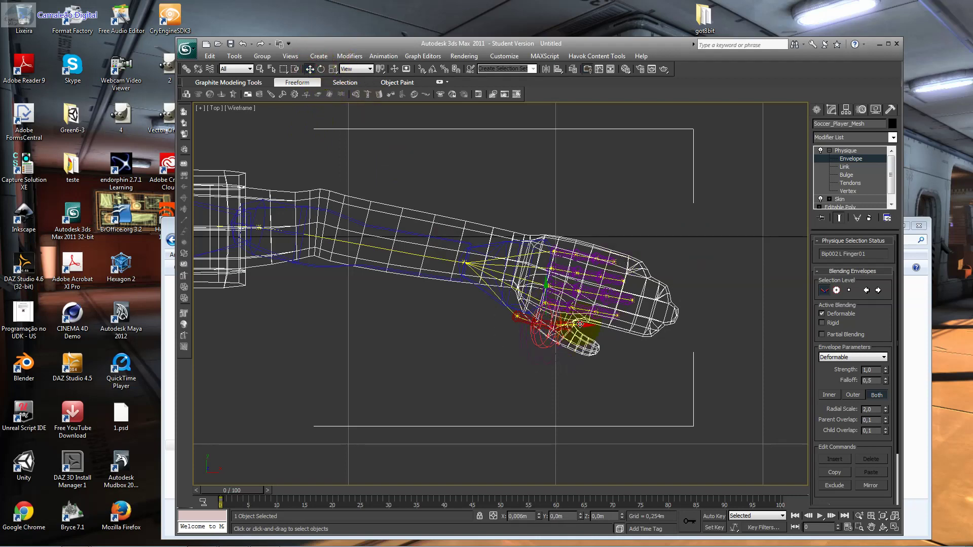
click(641, 333)
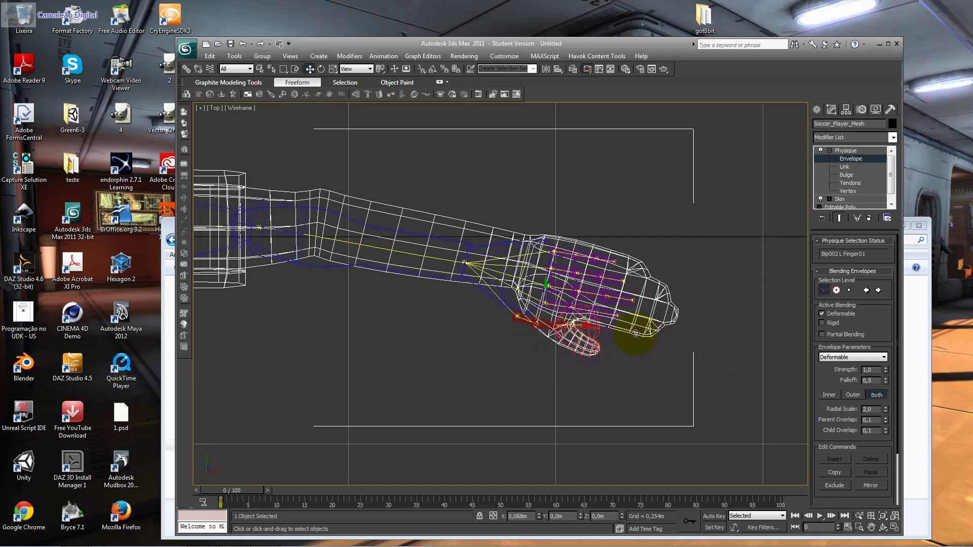
click(521, 318)
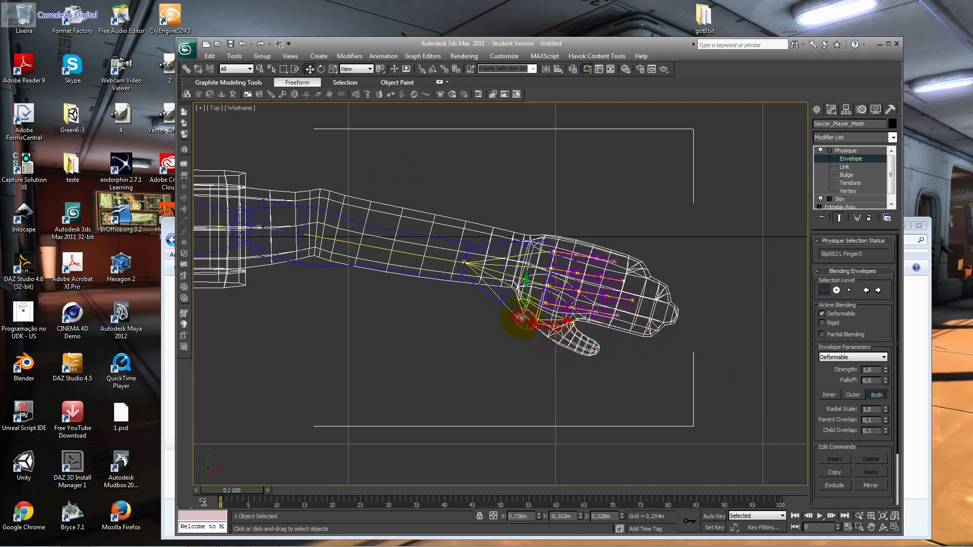
click(505, 276)
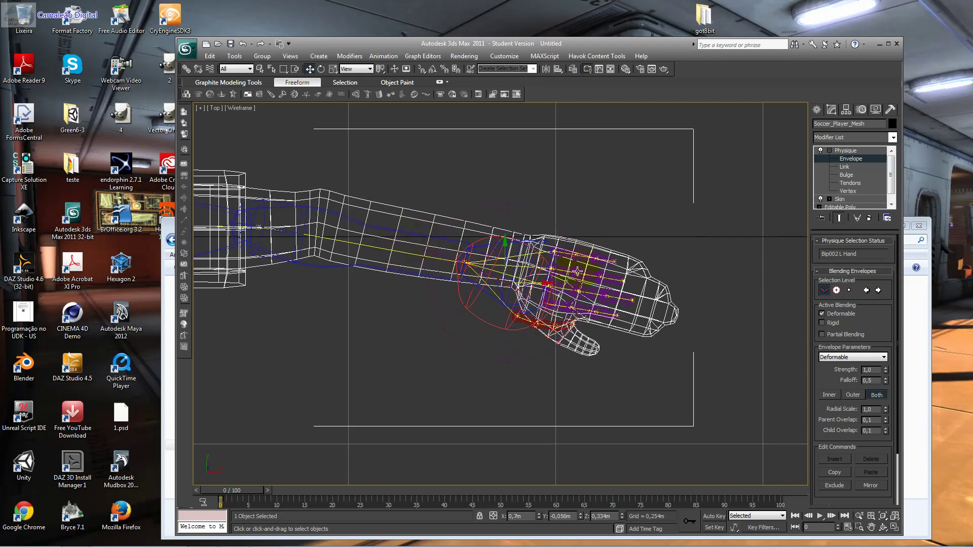
Restore the four-view layout, pick the Spine2 envelope and maximize the Front viewport with Alt+W.
scroll(577, 272, down, 5)
scroll(460, 292, up, 2)
scroll(460, 292, down, 2)
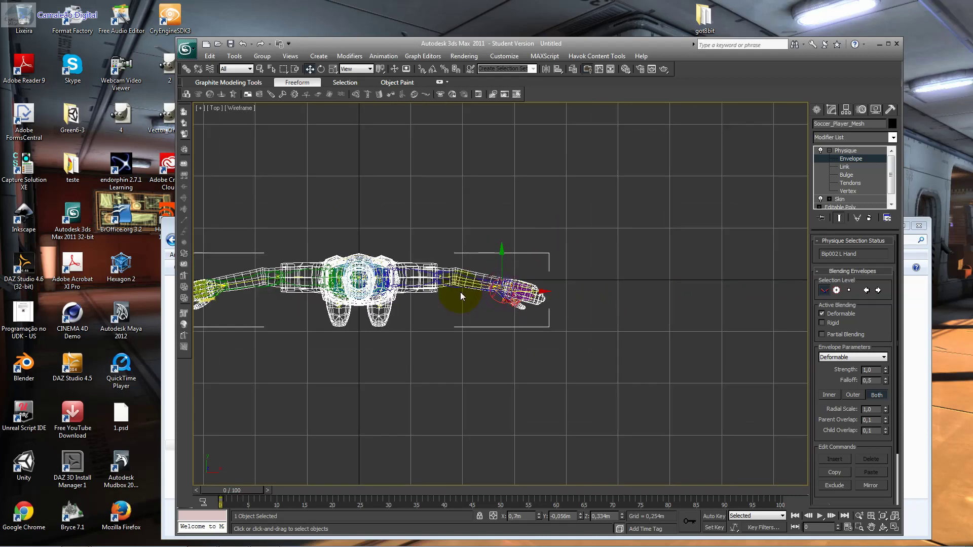
click(895, 527)
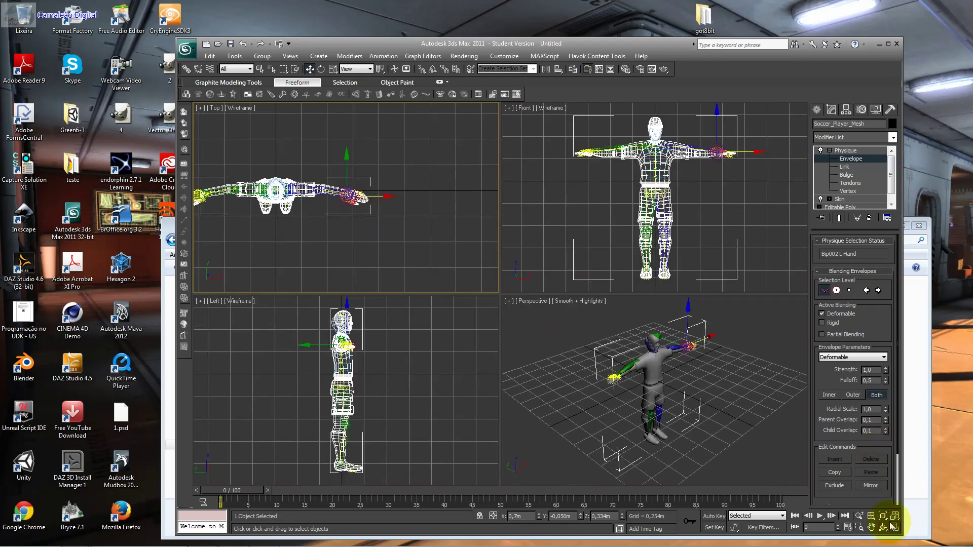
click(669, 395)
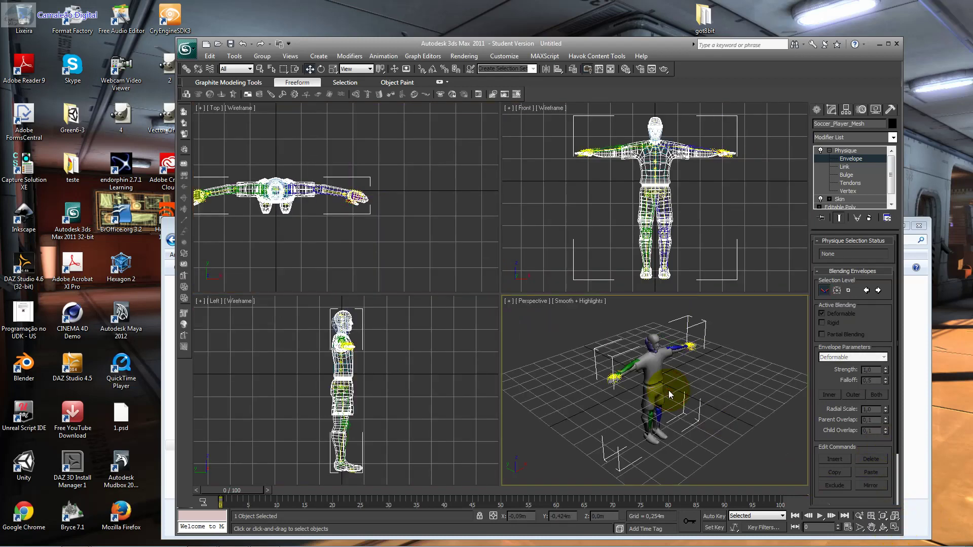
click(646, 158)
key(alt+w)
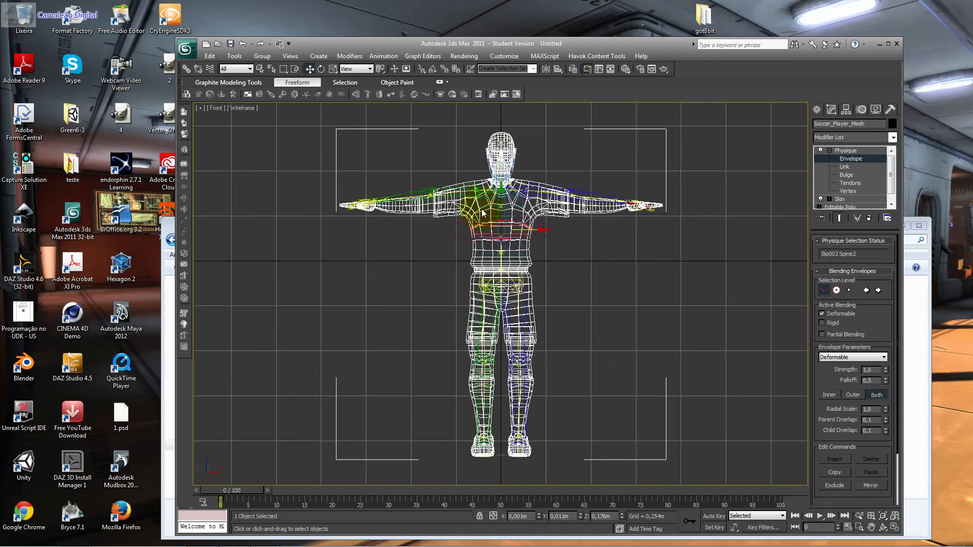
Inspect the Spine3, Spine2, Spine1, Spine and L Thigh envelopes in turn, then clear the selection.
click(500, 210)
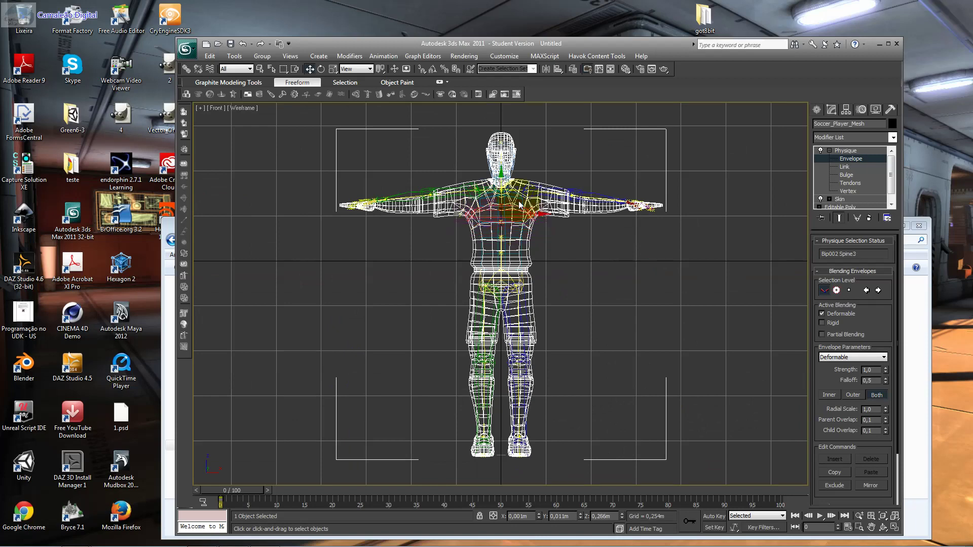
click(844, 167)
click(851, 159)
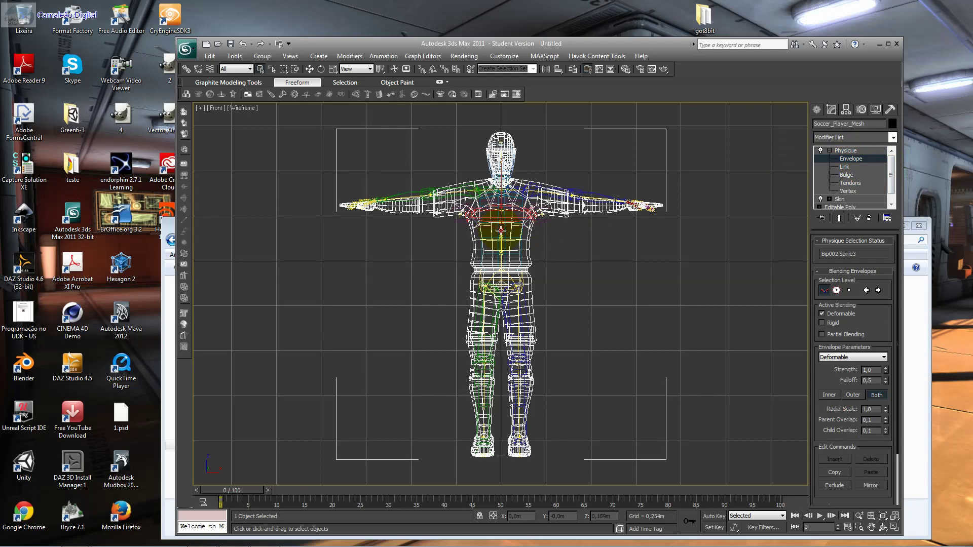
click(501, 230)
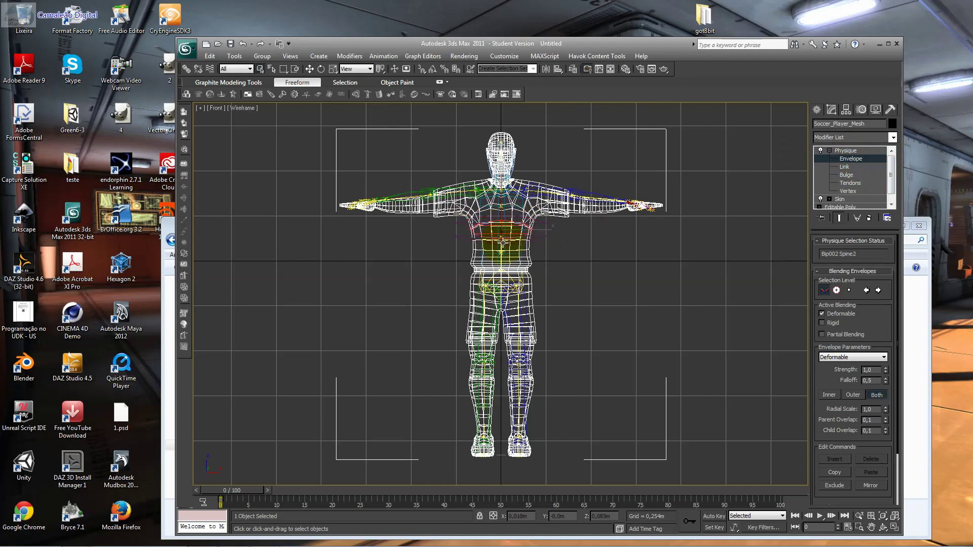
click(503, 242)
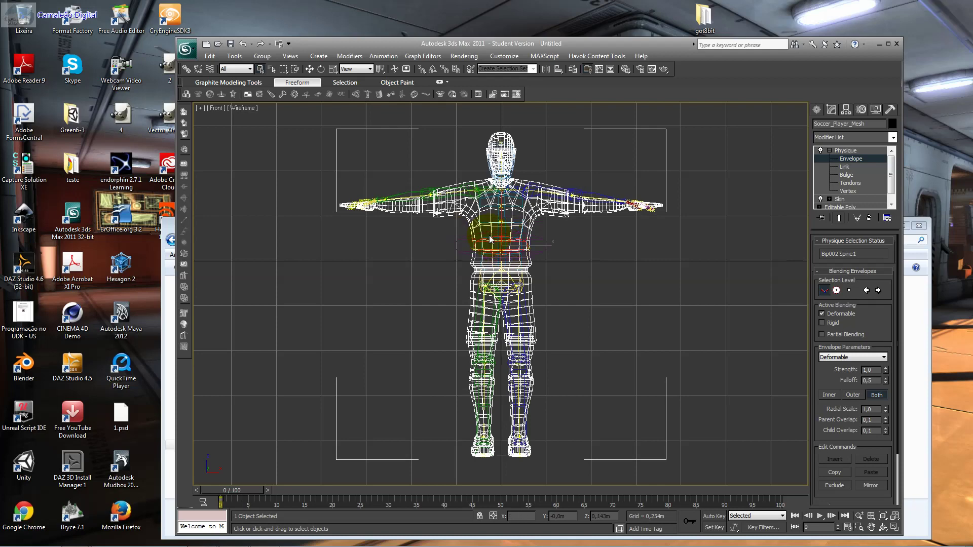
scroll(456, 238, up, 4)
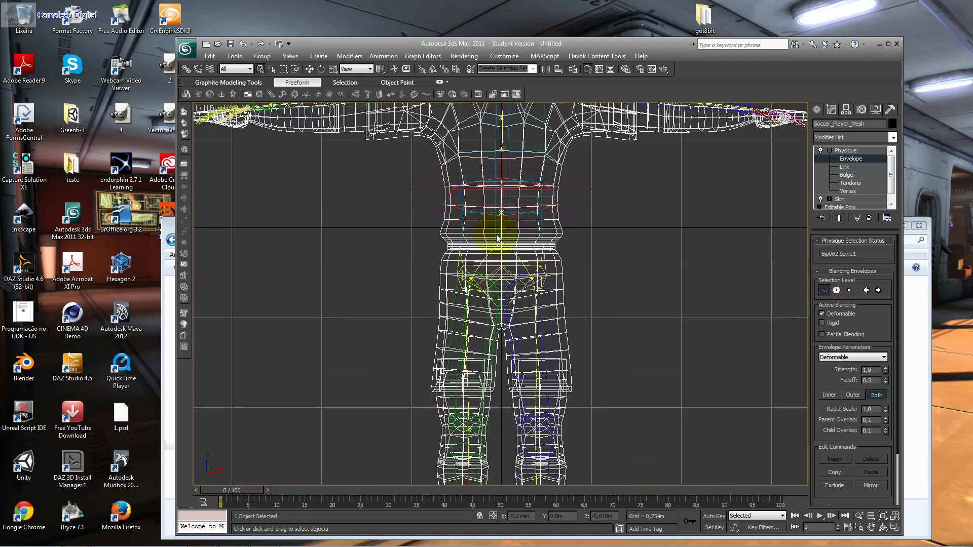
click(501, 227)
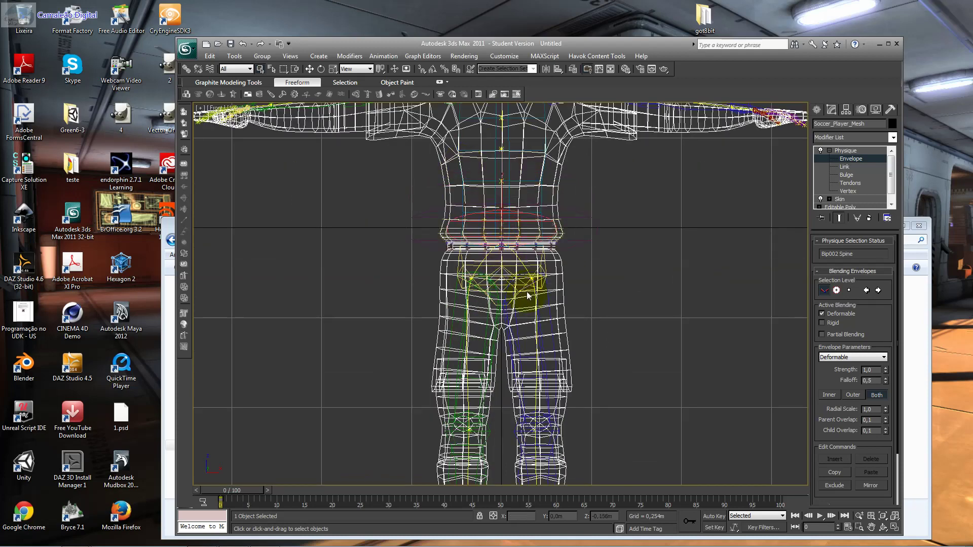
click(535, 340)
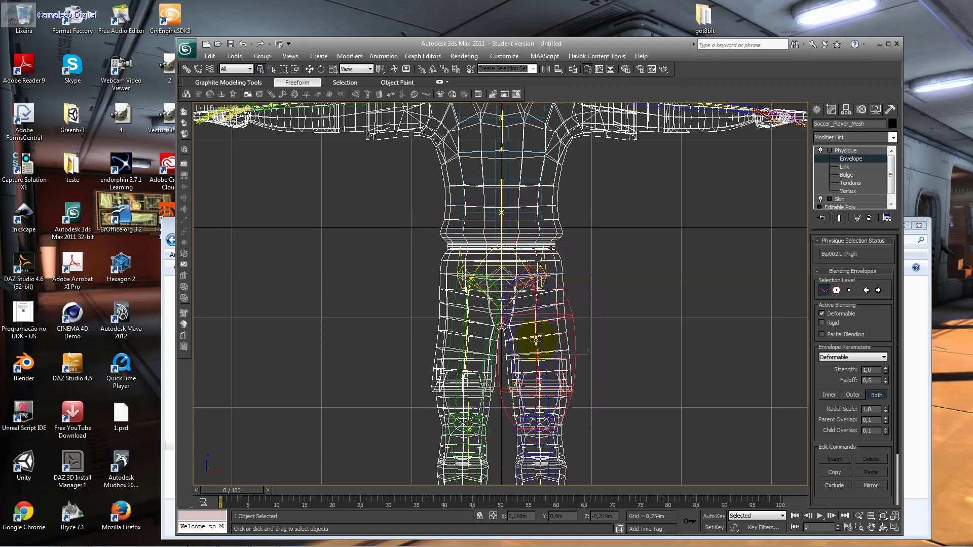
scroll(536, 340, down, 5)
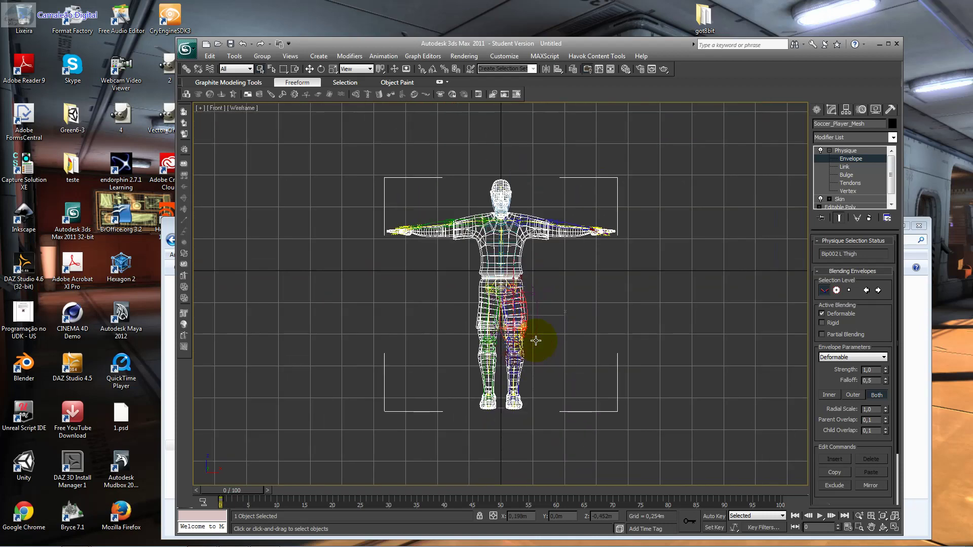
click(424, 246)
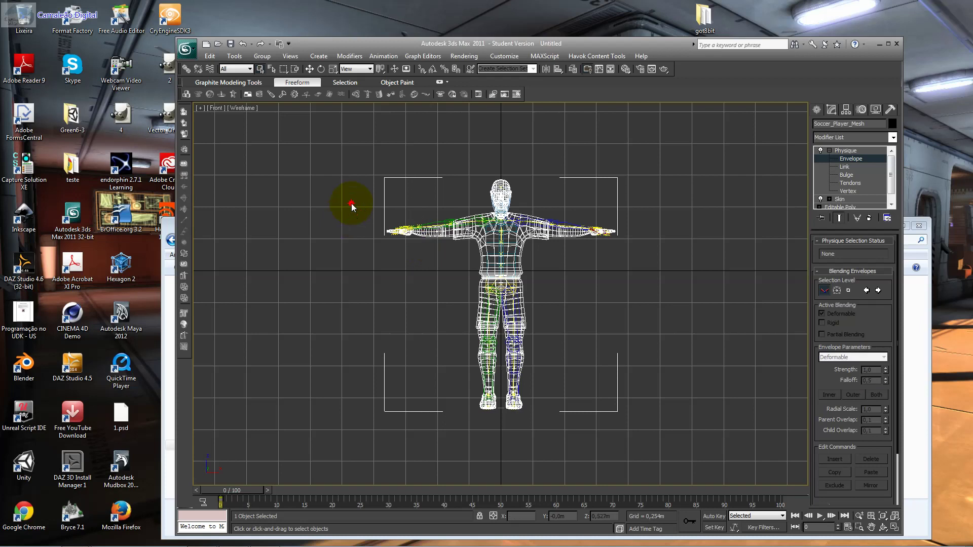
Region-select the right hand envelope links and set their Radial Scale to 2,0.
drag(349, 203, 410, 251)
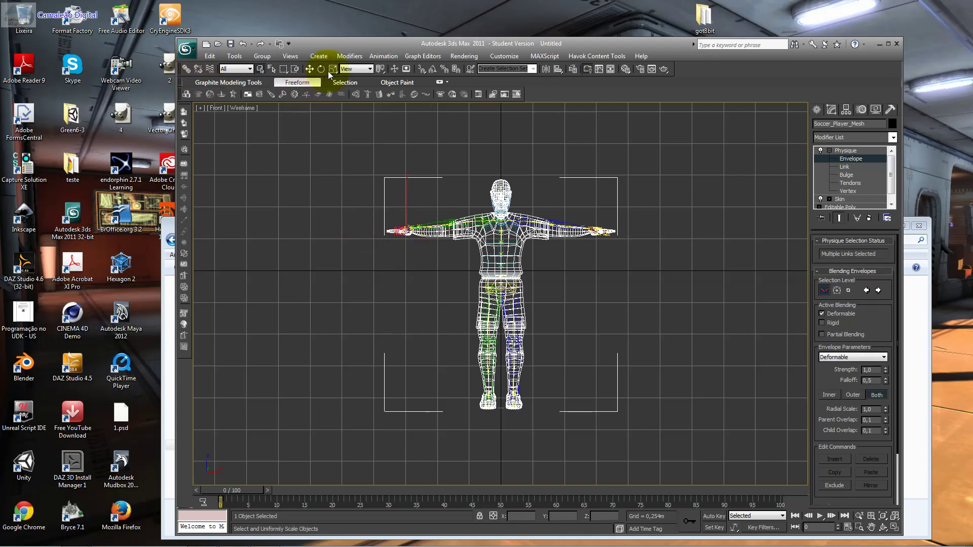
click(868, 370)
double_click(873, 370)
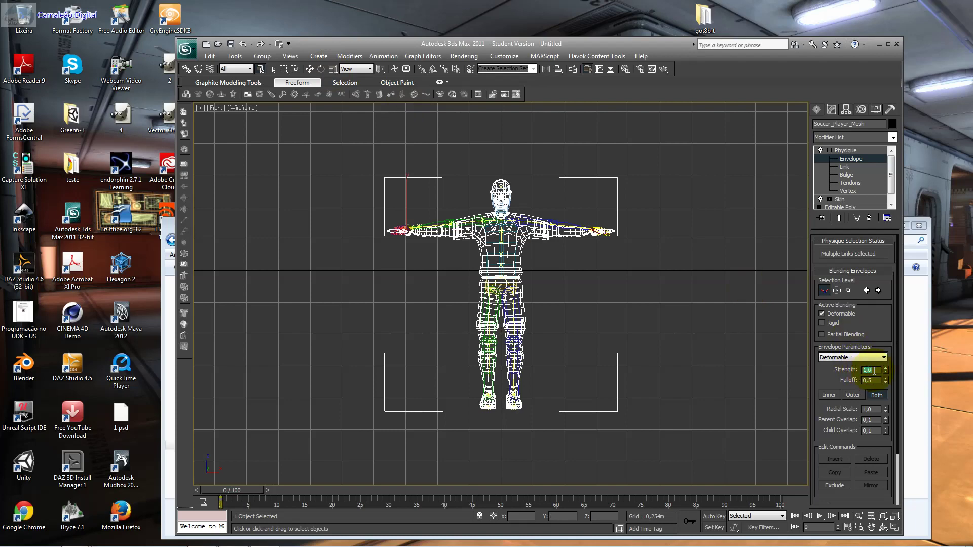
double_click(875, 410)
text(2)
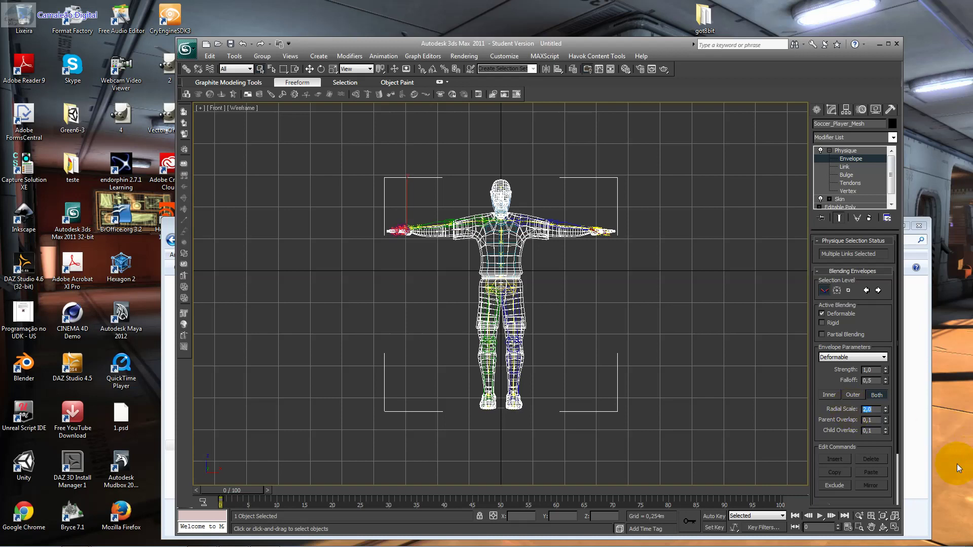
Reshape the right hand envelopes with Select and Move, zoomed in on the hand, then restore four viewports.
click(310, 69)
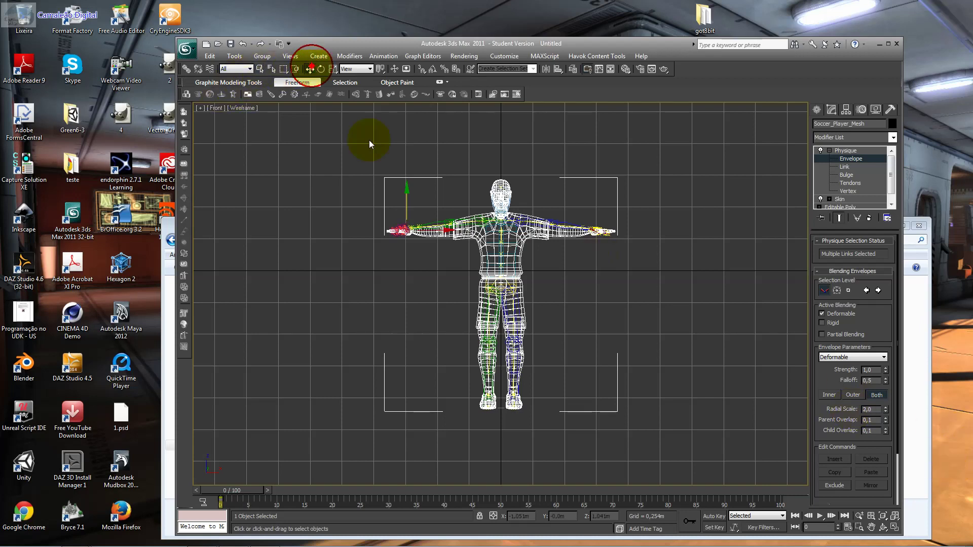
drag(433, 235, 413, 226)
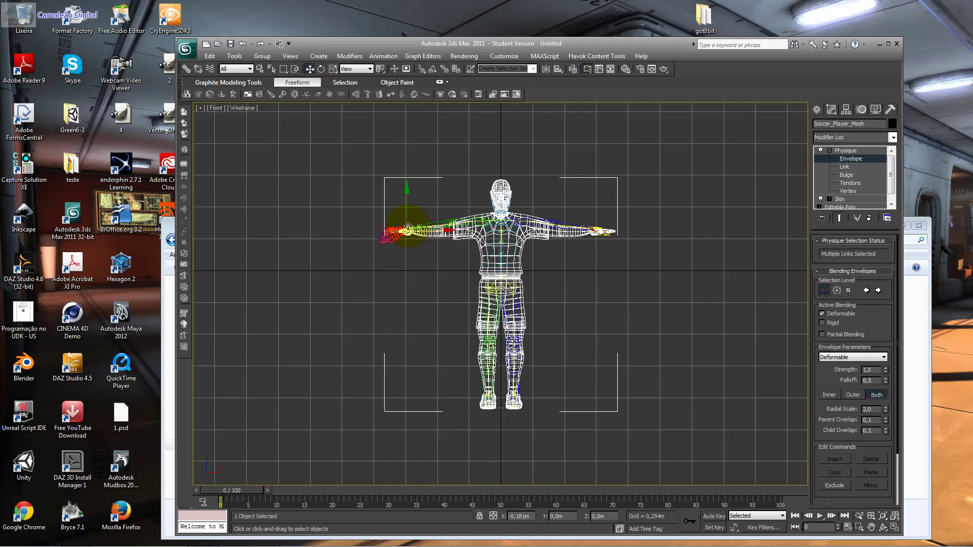
scroll(413, 226, up, 3)
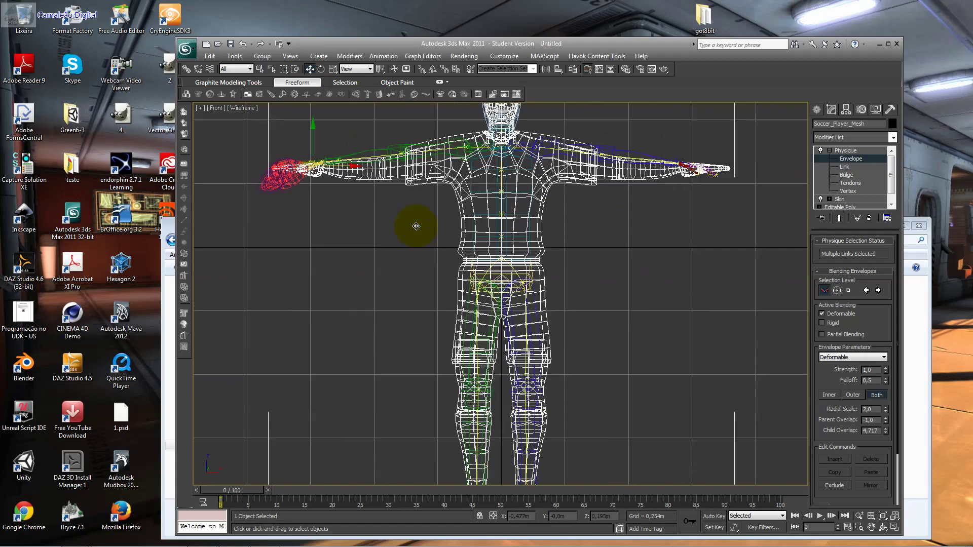
scroll(414, 226, up, 3)
scroll(416, 226, up, 2)
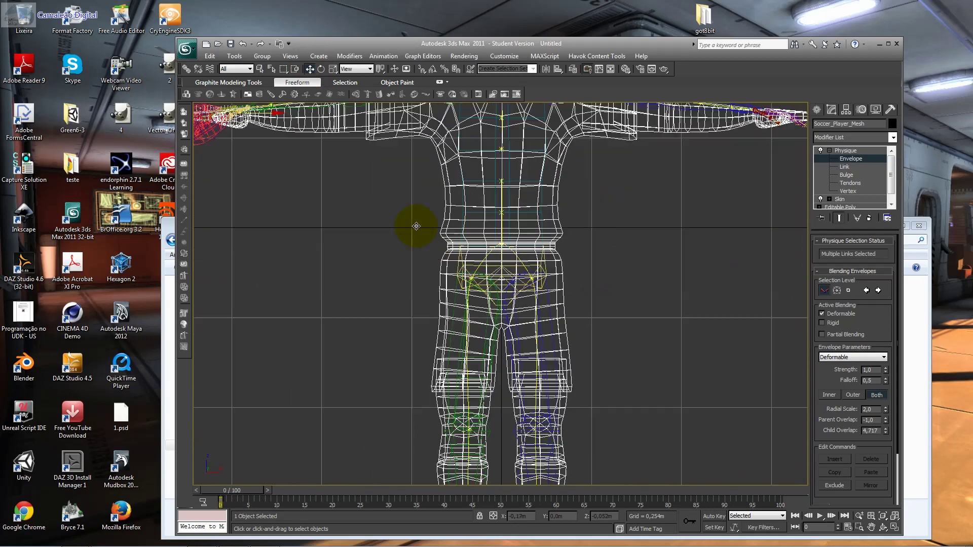
click(859, 527)
mouse_move(270, 185)
mouse_down()
mouse_move(300, 199)
mouse_move(201, 137)
mouse_up()
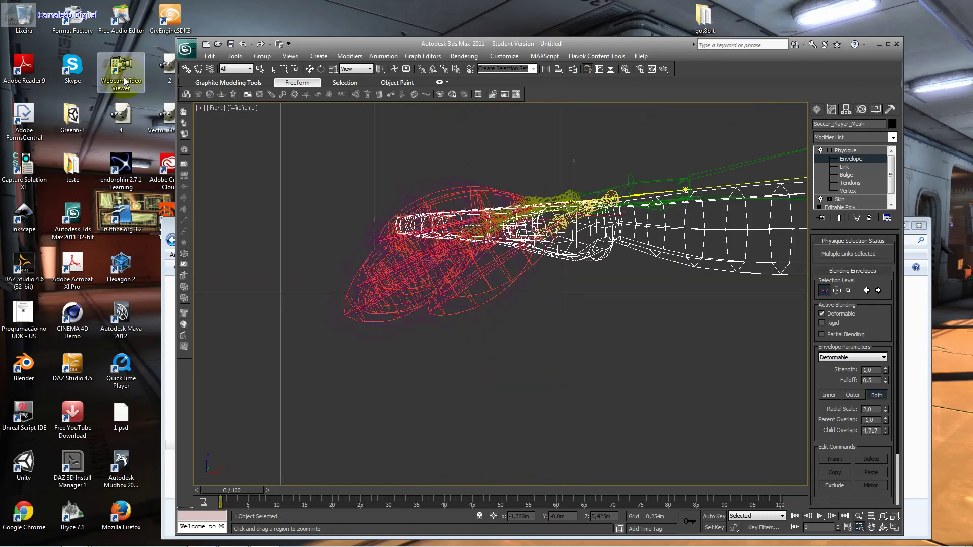
click(309, 69)
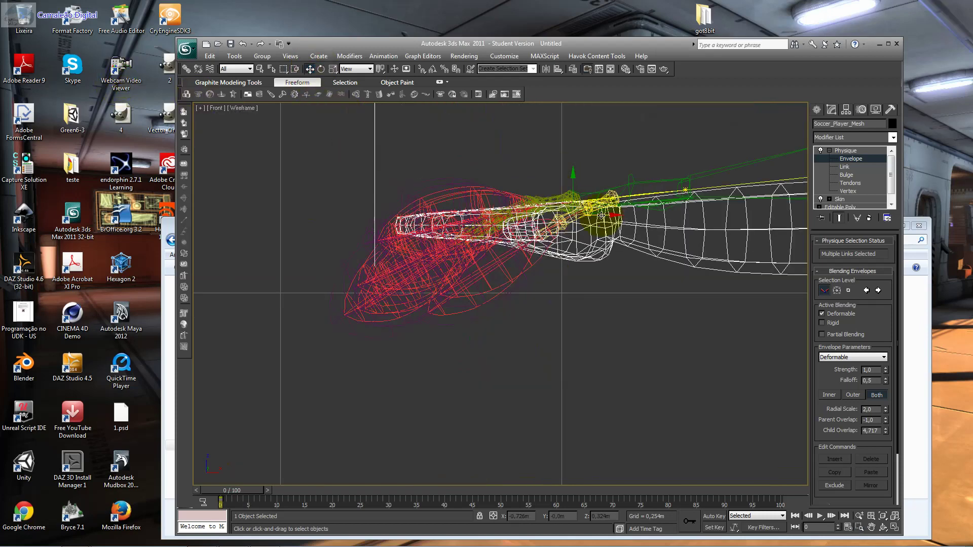
drag(604, 217, 626, 201)
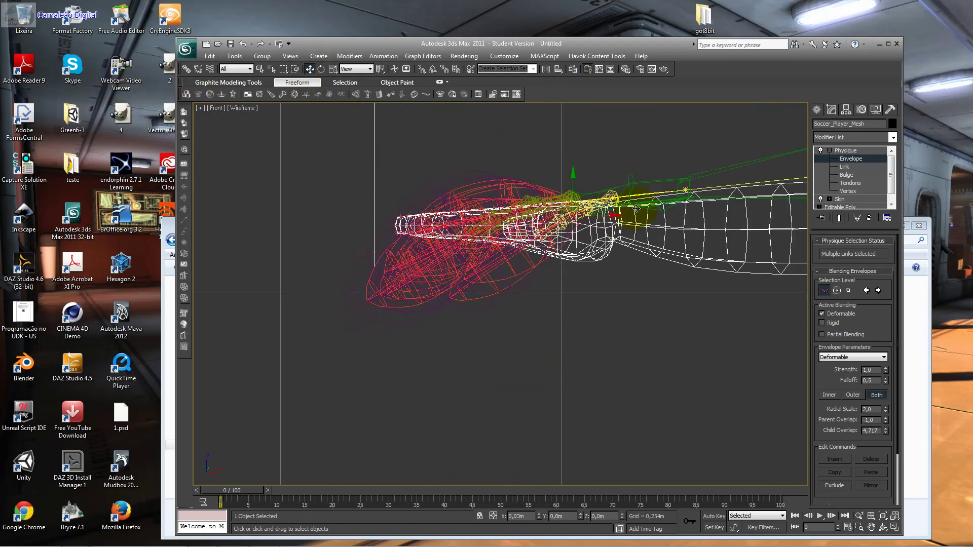
click(894, 527)
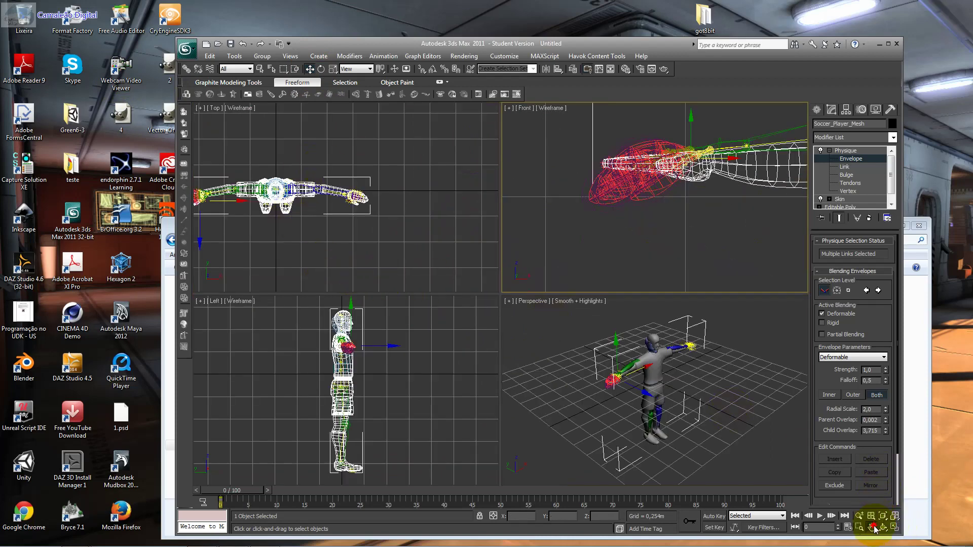
Pan and zoom the Top view onto the right hand and select the Bip002 R Finger01 envelope.
click(871, 527)
drag(265, 141, 396, 188)
scroll(396, 192, up, 2)
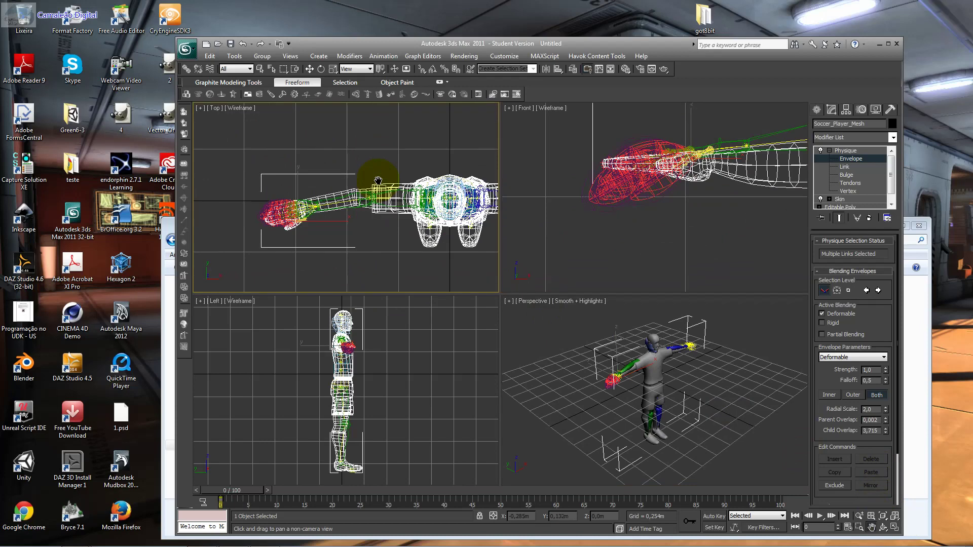
scroll(378, 181, up, 3)
drag(292, 165, 372, 161)
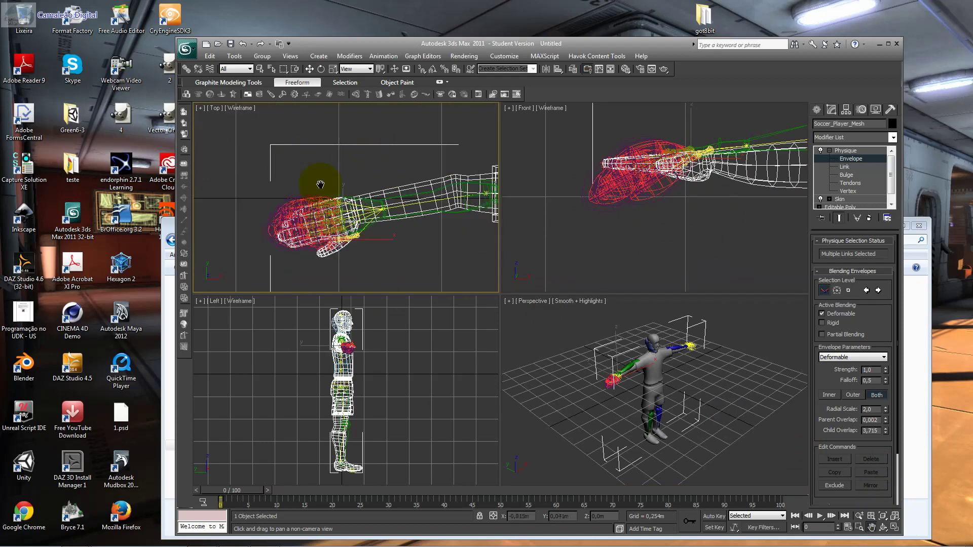
click(309, 69)
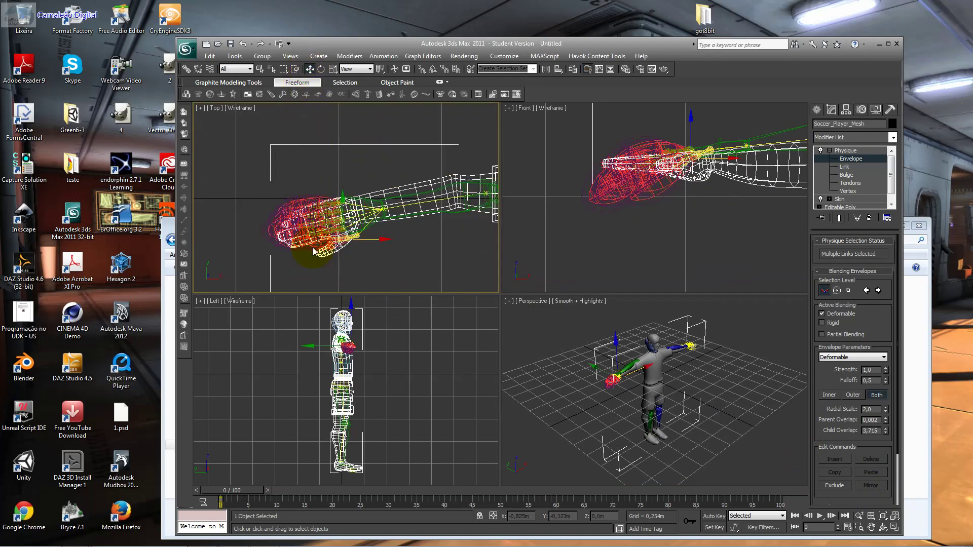
click(333, 249)
click(341, 246)
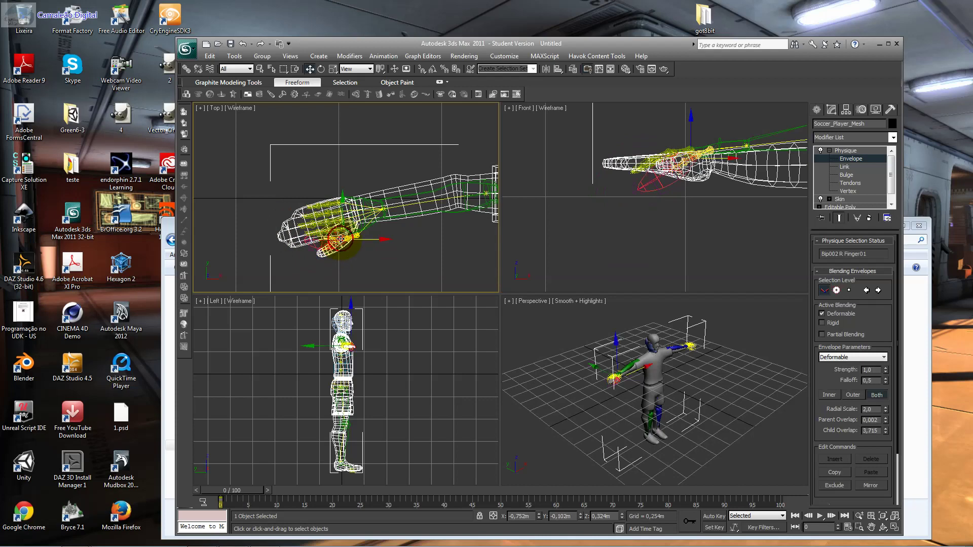
scroll(341, 246, up, 3)
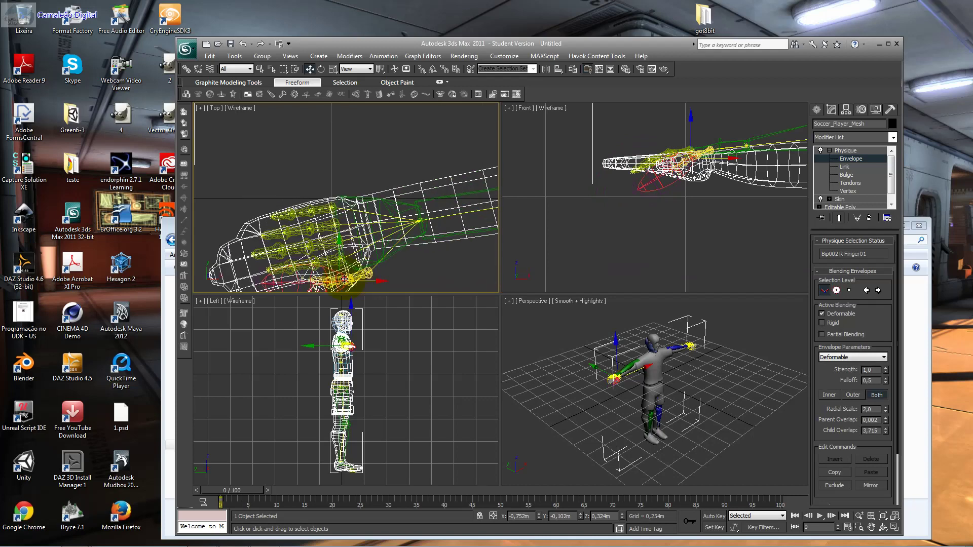